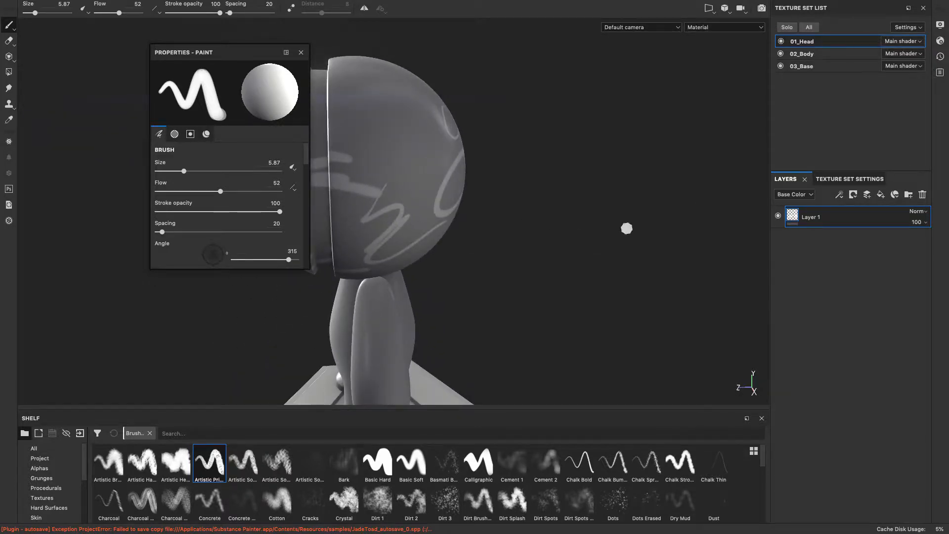
- Move the paint properties window clear of the head and turn on symmetry for the brush
{"action": "left_click_drag", "start_coordinate": [627, 229], "coordinate": [326, 244], "text": "alt"}
{"action": "mouse_move", "coordinate": [663, 223]}
{"action": "left_mouse_down", "text": "alt"}
{"action": "mouse_move", "coordinate": [433, 242]}
{"action": "mouse_move", "coordinate": [515, 235]}
{"action": "mouse_move", "coordinate": [398, 190]}
{"action": "left_mouse_up", "text": "alt"}
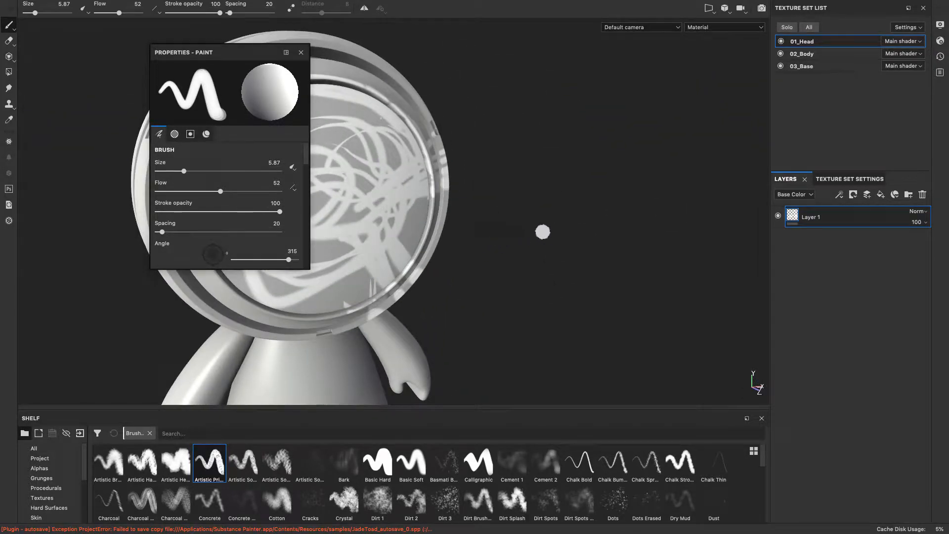
{"action": "mouse_move", "coordinate": [225, 55]}
{"action": "left_mouse_down"}
{"action": "mouse_move", "coordinate": [515, 97]}
{"action": "mouse_move", "coordinate": [702, 91]}
{"action": "left_mouse_up"}
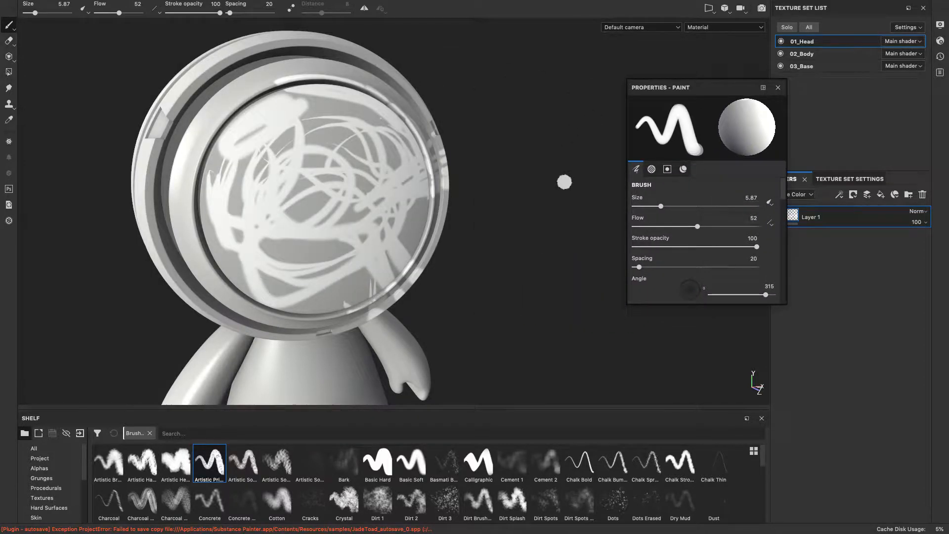
{"action": "left_click_drag", "start_coordinate": [565, 182], "coordinate": [541, 169], "text": "alt"}
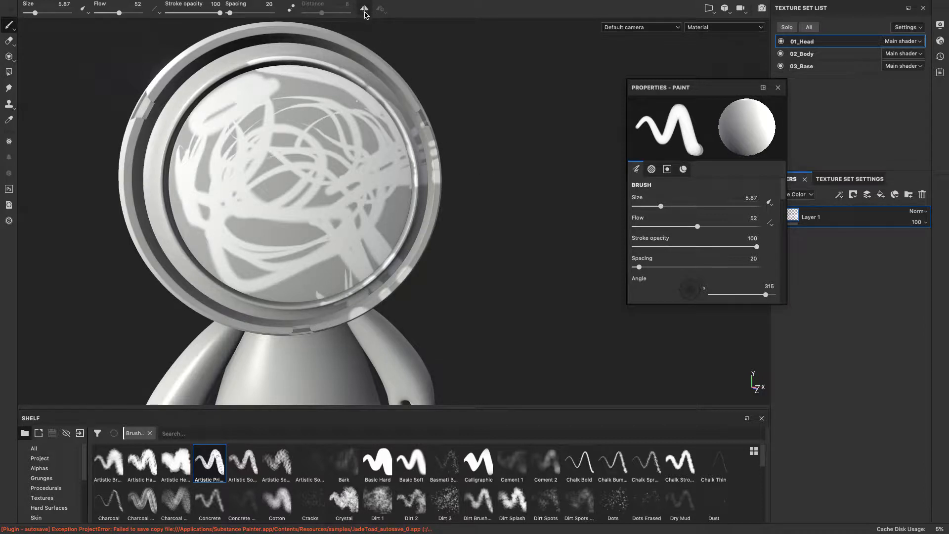
{"action": "left_click", "coordinate": [364, 12]}
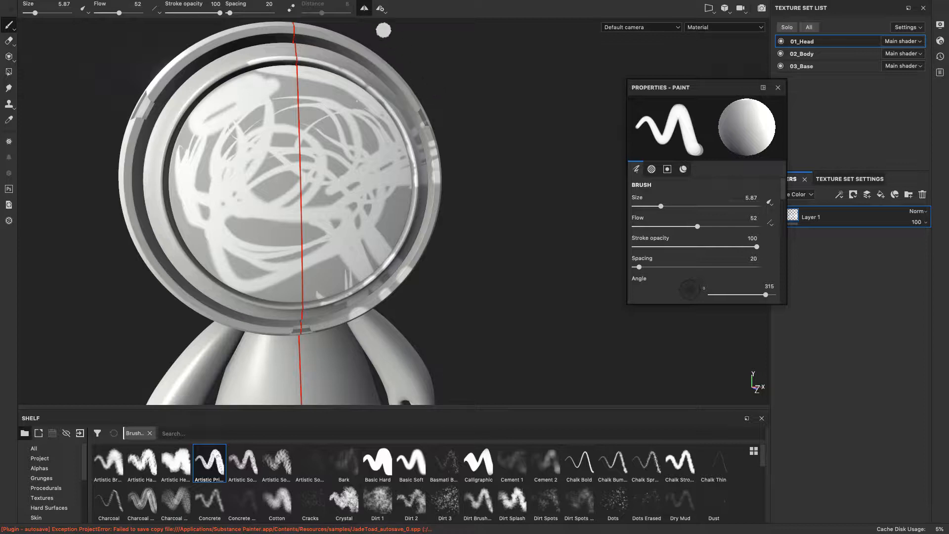
- Paint mirrored ring-shaped strokes low on the back of the head
{"action": "left_click_drag", "start_coordinate": [473, 84], "coordinate": [467, 107], "text": "alt"}
{"action": "mouse_move", "coordinate": [418, 75]}
{"action": "left_mouse_down"}
{"action": "mouse_move", "coordinate": [362, 135]}
{"action": "mouse_move", "coordinate": [403, 196]}
{"action": "mouse_move", "coordinate": [400, 154]}
{"action": "mouse_move", "coordinate": [424, 89]}
{"action": "mouse_move", "coordinate": [653, 190]}
{"action": "mouse_move", "coordinate": [445, 258]}
{"action": "left_mouse_up"}
{"action": "mouse_move", "coordinate": [544, 303]}
{"action": "left_mouse_down", "text": "alt"}
{"action": "mouse_move", "coordinate": [542, 340]}
{"action": "mouse_move", "coordinate": [533, 339]}
{"action": "left_mouse_up", "text": "alt"}
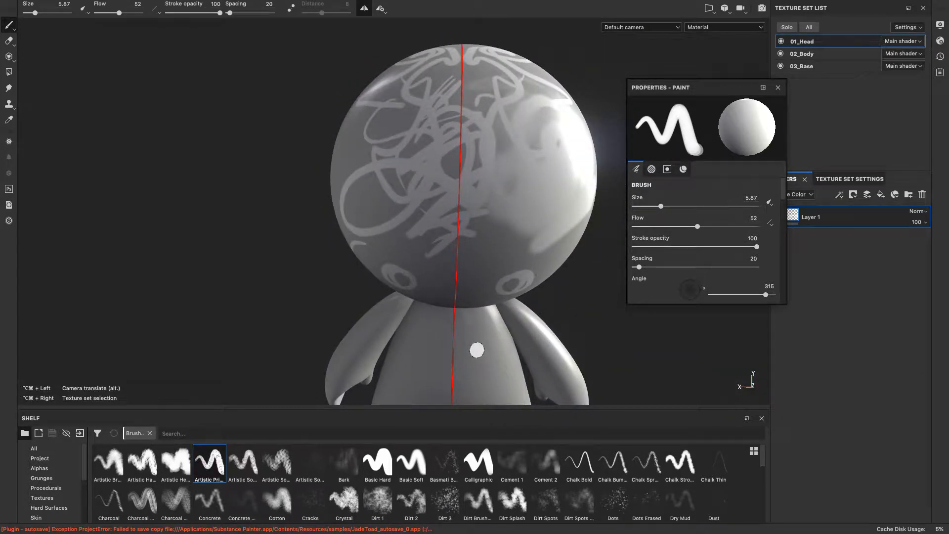
- Make 02_Body the active texture set by picking the body on the model, and return to 01_Head by picking the head
{"action": "left_click_drag", "start_coordinate": [480, 350], "coordinate": [485, 349], "text": "alt"}
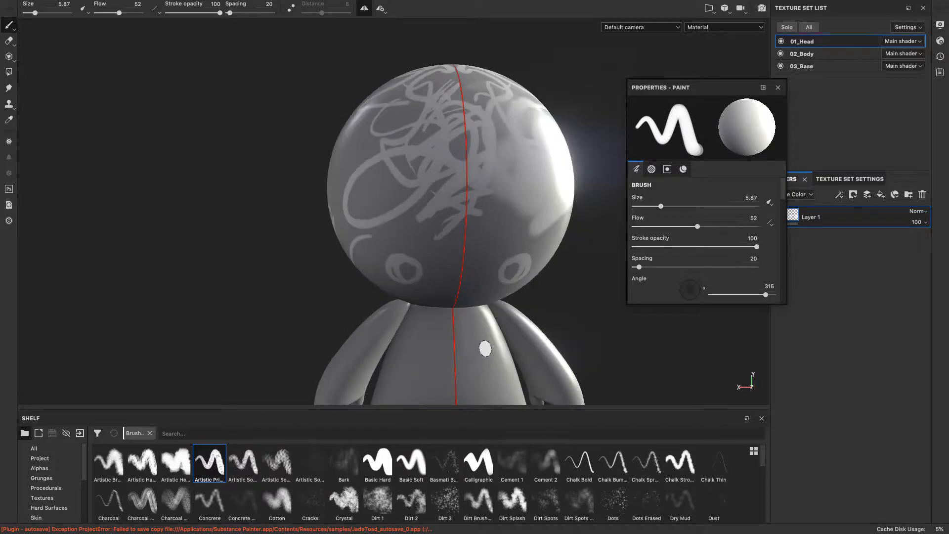
{"action": "key", "text": "super"}
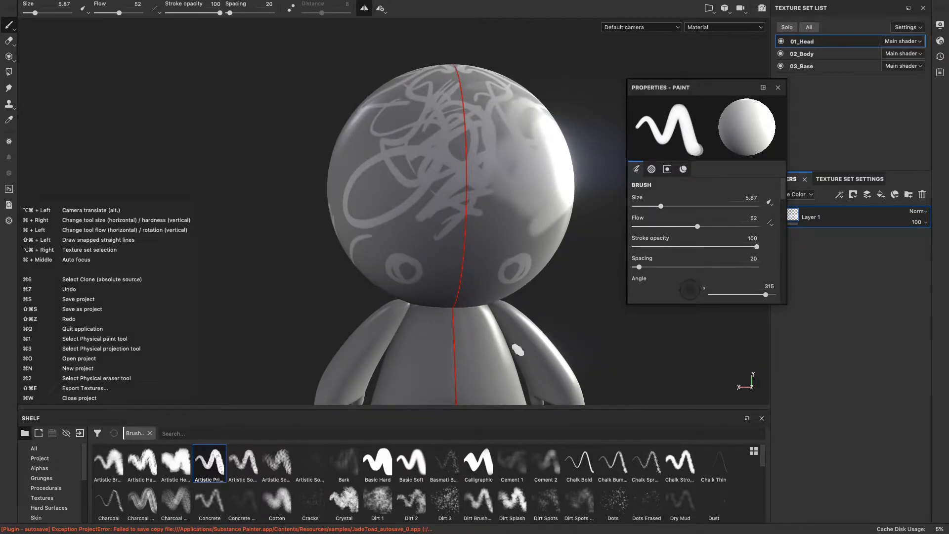
{"action": "key", "text": "alt"}
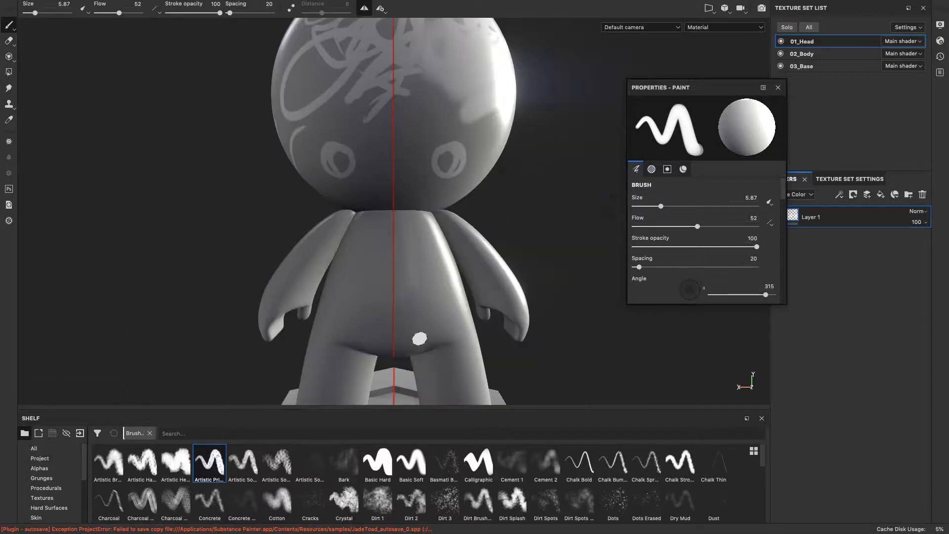
{"action": "right_click", "coordinate": [417, 289], "text": "ctrl+alt"}
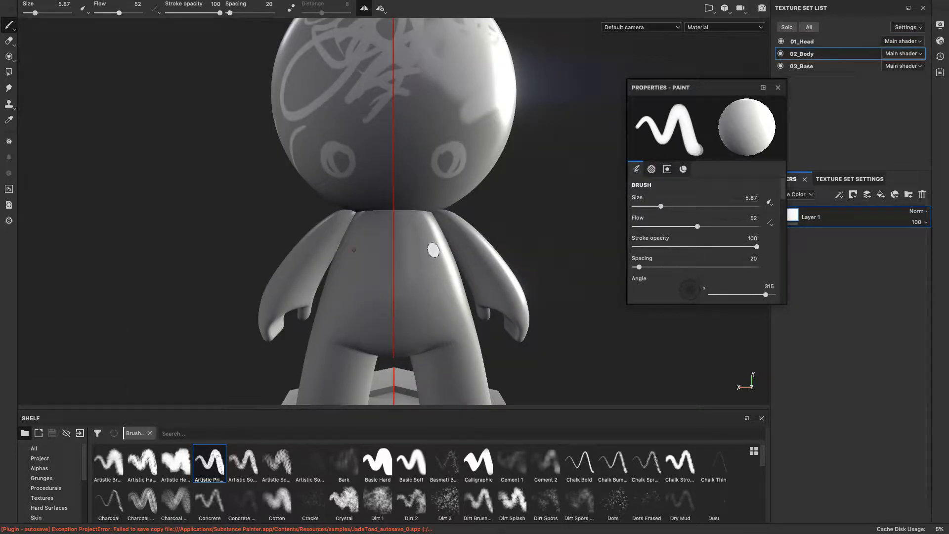
{"action": "mouse_move", "coordinate": [433, 250]}
{"action": "left_mouse_down", "text": "alt"}
{"action": "mouse_move", "coordinate": [558, 236]}
{"action": "mouse_move", "coordinate": [588, 296]}
{"action": "mouse_move", "coordinate": [620, 229]}
{"action": "left_mouse_up", "text": "alt"}
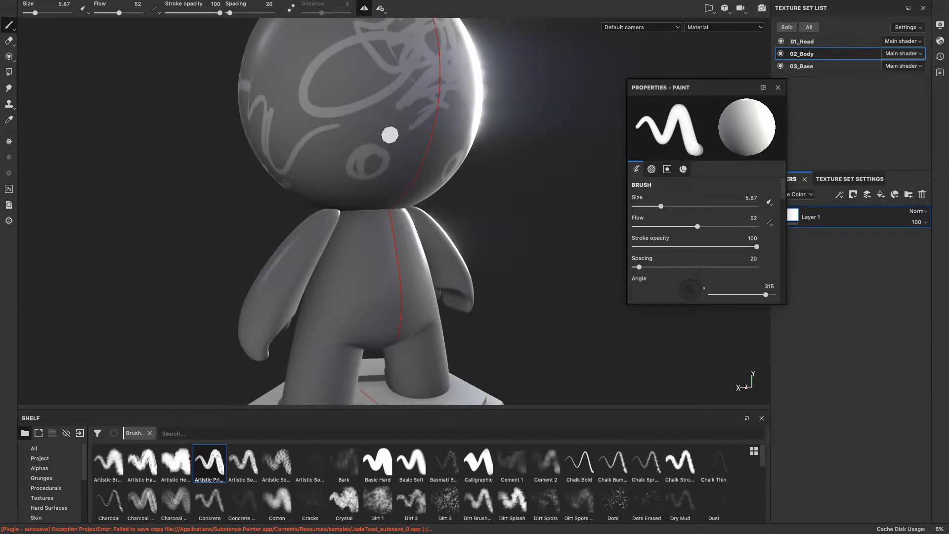
{"action": "right_click", "coordinate": [390, 134], "text": "ctrl+alt"}
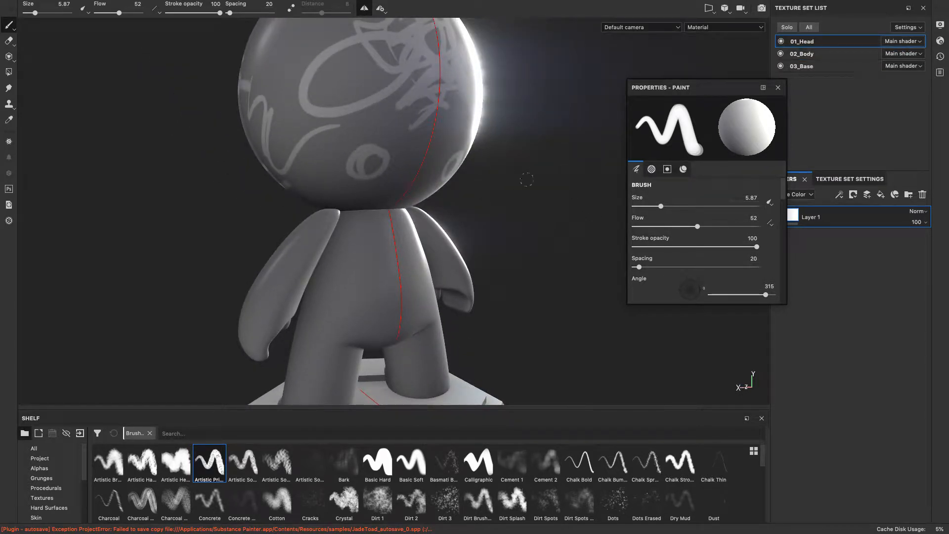
- Paint mirrored curls and strokes on the side of the head, below the front visor and over the top
{"action": "mouse_move", "coordinate": [527, 180]}
{"action": "left_mouse_down", "text": "alt"}
{"action": "mouse_move", "coordinate": [541, 185]}
{"action": "mouse_move", "coordinate": [271, 195]}
{"action": "mouse_move", "coordinate": [261, 161]}
{"action": "left_mouse_up", "text": "alt"}
{"action": "left_click_drag", "start_coordinate": [453, 110], "coordinate": [429, 133]}
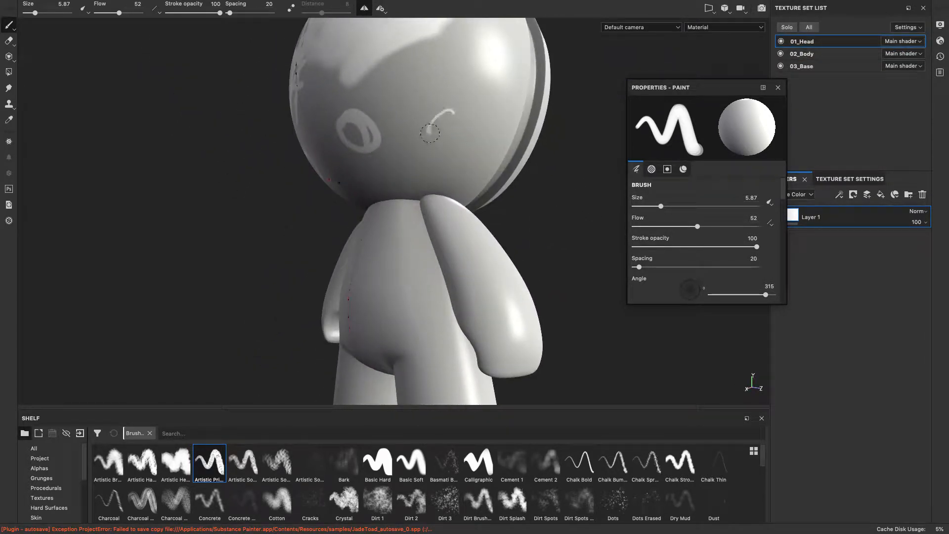
{"action": "mouse_move", "coordinate": [534, 207]}
{"action": "left_mouse_down", "text": "alt"}
{"action": "mouse_move", "coordinate": [674, 239]}
{"action": "mouse_move", "coordinate": [678, 335]}
{"action": "mouse_move", "coordinate": [343, 292]}
{"action": "mouse_move", "coordinate": [265, 255]}
{"action": "mouse_move", "coordinate": [525, 233]}
{"action": "mouse_move", "coordinate": [513, 173]}
{"action": "mouse_move", "coordinate": [493, 207]}
{"action": "mouse_move", "coordinate": [487, 180]}
{"action": "left_mouse_up", "text": "alt"}
{"action": "left_click_drag", "start_coordinate": [291, 148], "coordinate": [282, 155]}
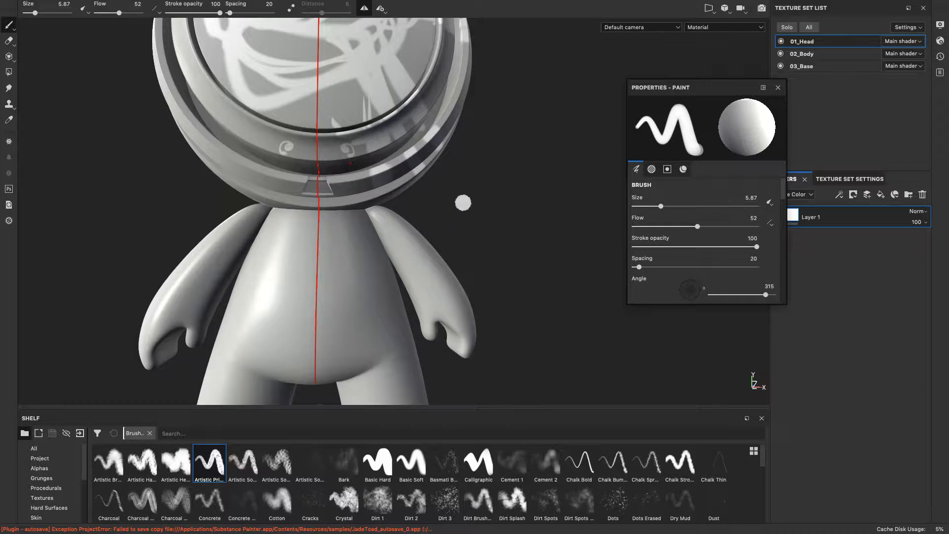
{"action": "mouse_move", "coordinate": [511, 201]}
{"action": "right_mouse_down", "text": "alt"}
{"action": "mouse_move", "coordinate": [519, 190]}
{"action": "mouse_move", "coordinate": [485, 195]}
{"action": "mouse_move", "coordinate": [502, 194]}
{"action": "mouse_move", "coordinate": [469, 181]}
{"action": "right_mouse_up", "text": "alt"}
{"action": "left_click_drag", "start_coordinate": [474, 206], "coordinate": [492, 226], "text": "alt"}
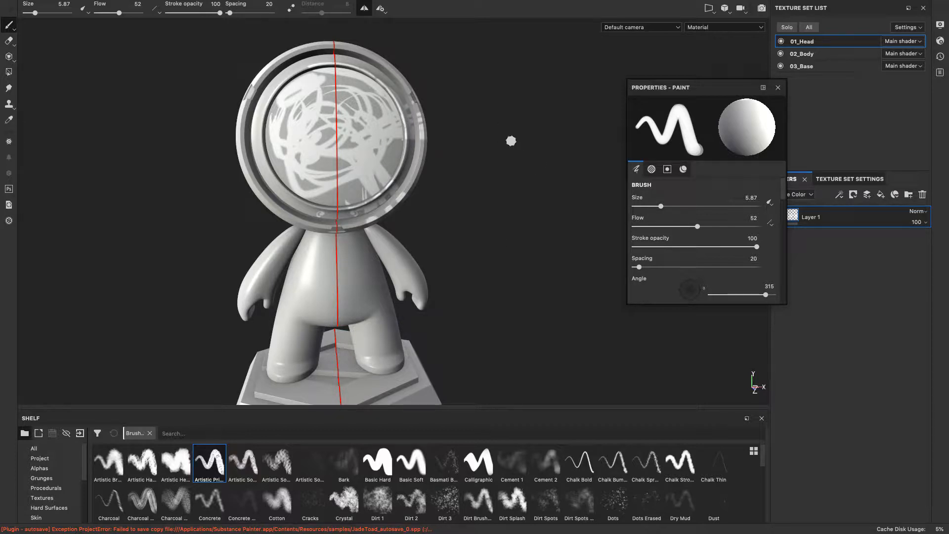
{"action": "mouse_move", "coordinate": [492, 154]}
{"action": "left_mouse_down", "text": "alt"}
{"action": "mouse_move", "coordinate": [551, 241]}
{"action": "mouse_move", "coordinate": [611, 238]}
{"action": "mouse_move", "coordinate": [775, 269]}
{"action": "mouse_move", "coordinate": [549, 278]}
{"action": "mouse_move", "coordinate": [825, 287]}
{"action": "left_mouse_up", "text": "alt"}
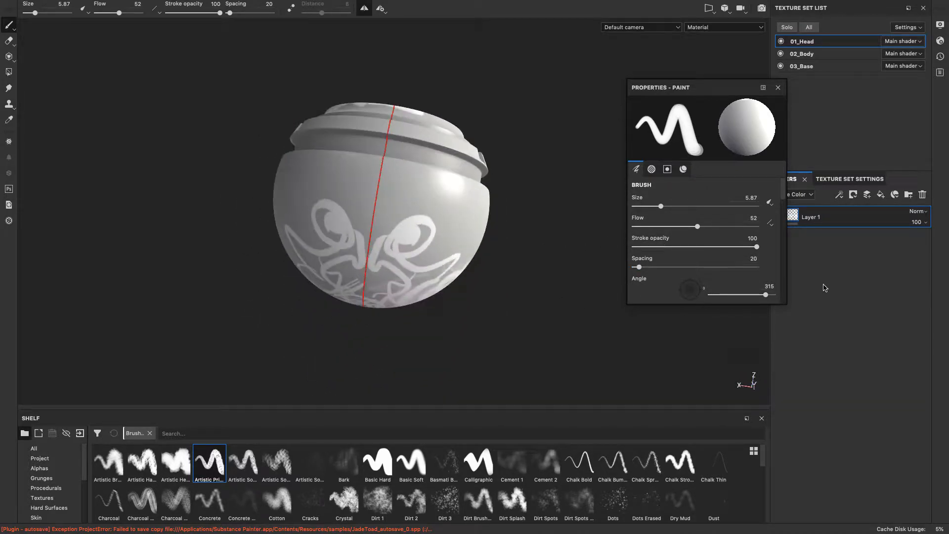
{"action": "left_click_drag", "start_coordinate": [572, 281], "coordinate": [598, 306], "text": "alt"}
- Turn on Lazy Mouse and paint smoothed, mirrored strokes over the top, back and sides of the head
{"action": "key", "text": "d"}
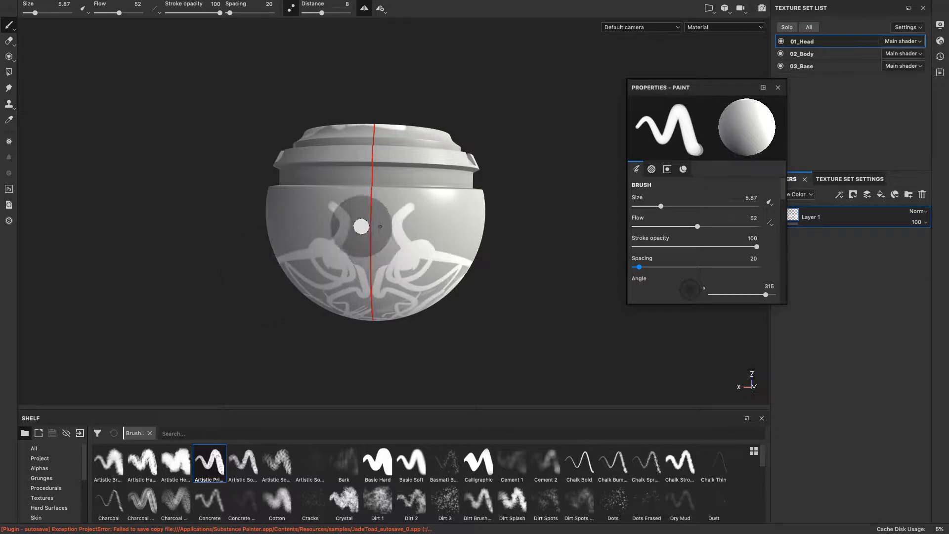
{"action": "mouse_move", "coordinate": [554, 300]}
{"action": "left_mouse_down", "text": "alt"}
{"action": "mouse_move", "coordinate": [547, 223]}
{"action": "mouse_move", "coordinate": [477, 119]}
{"action": "mouse_move", "coordinate": [534, 238]}
{"action": "mouse_move", "coordinate": [499, 163]}
{"action": "left_mouse_up", "text": "alt"}
{"action": "mouse_move", "coordinate": [490, 212]}
{"action": "left_mouse_down", "text": "alt"}
{"action": "mouse_move", "coordinate": [462, 117]}
{"action": "mouse_move", "coordinate": [360, 168]}
{"action": "left_mouse_up", "text": "alt"}
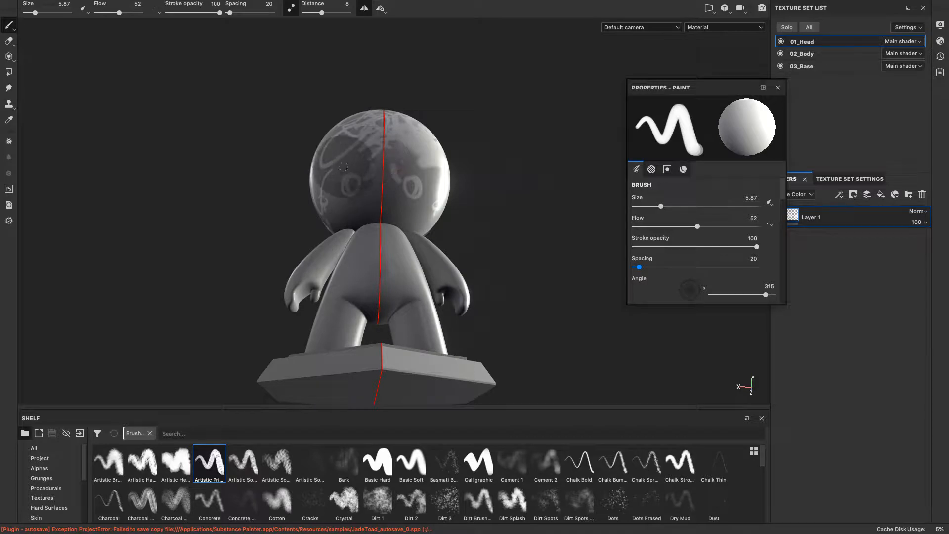
{"action": "mouse_move", "coordinate": [483, 254]}
{"action": "left_mouse_down", "text": "alt"}
{"action": "mouse_move", "coordinate": [619, 221]}
{"action": "mouse_move", "coordinate": [432, 174]}
{"action": "left_mouse_up", "text": "alt"}
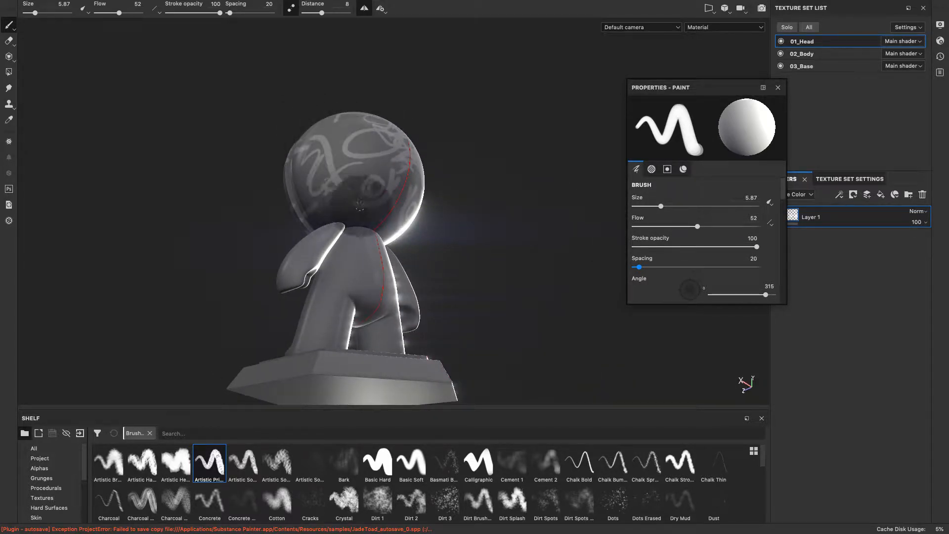
{"action": "left_click_drag", "start_coordinate": [568, 165], "coordinate": [470, 153], "text": "alt"}
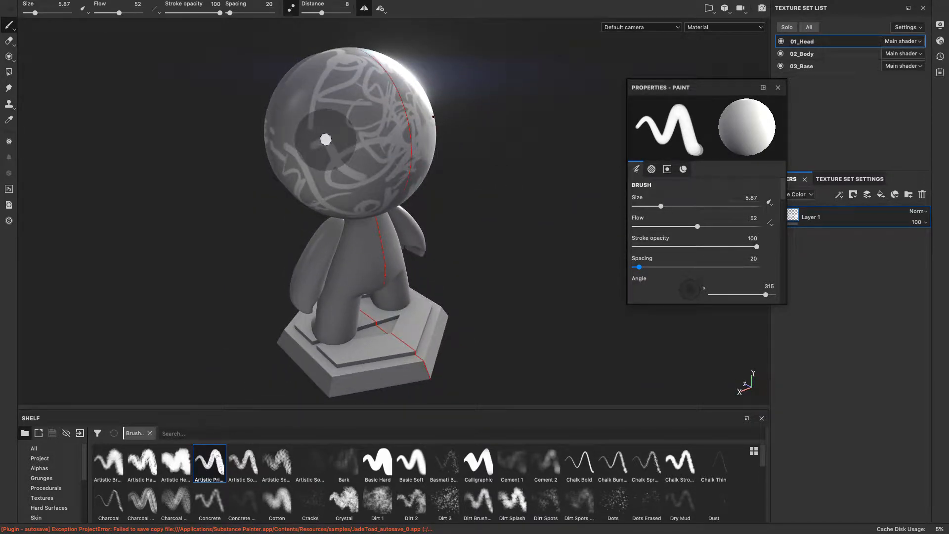
{"action": "mouse_move", "coordinate": [403, 127]}
{"action": "left_mouse_down", "text": "alt"}
{"action": "mouse_move", "coordinate": [495, 143]}
{"action": "mouse_move", "coordinate": [426, 118]}
{"action": "left_mouse_up", "text": "alt"}
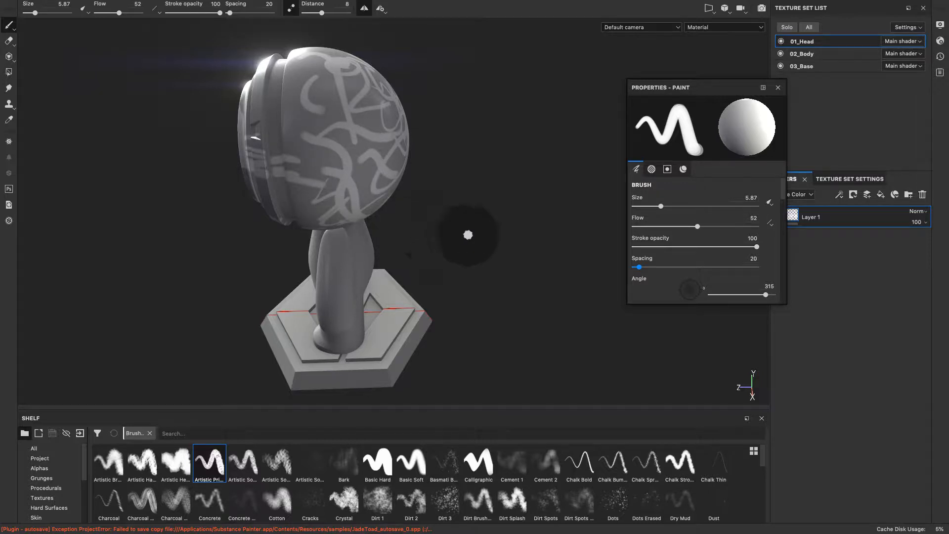
{"action": "mouse_move", "coordinate": [466, 236]}
{"action": "left_mouse_down", "text": "alt"}
{"action": "mouse_move", "coordinate": [511, 178]}
{"action": "mouse_move", "coordinate": [426, 137]}
{"action": "mouse_move", "coordinate": [521, 106]}
{"action": "mouse_move", "coordinate": [549, 143]}
{"action": "mouse_move", "coordinate": [337, 146]}
{"action": "mouse_move", "coordinate": [532, 144]}
{"action": "mouse_move", "coordinate": [616, 178]}
{"action": "mouse_move", "coordinate": [520, 225]}
{"action": "mouse_move", "coordinate": [432, 223]}
{"action": "mouse_move", "coordinate": [505, 201]}
{"action": "mouse_move", "coordinate": [555, 209]}
{"action": "mouse_move", "coordinate": [447, 237]}
{"action": "mouse_move", "coordinate": [417, 117]}
{"action": "mouse_move", "coordinate": [386, 89]}
{"action": "left_mouse_up", "text": "alt"}
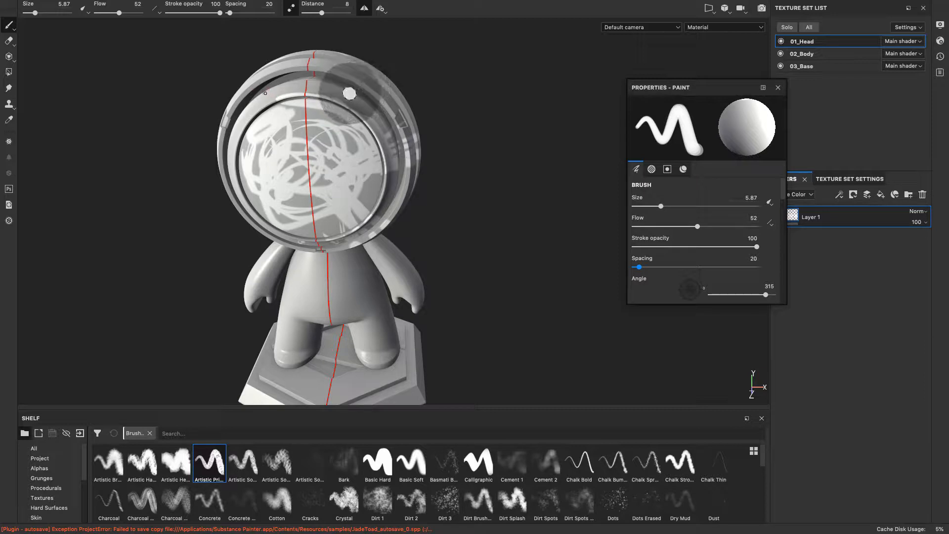
- Turn off Lazy Mouse and paint mirrored curls on the upper part of the head, above the visor rings
{"action": "key", "text": "d"}
{"action": "left_click_drag", "start_coordinate": [495, 107], "coordinate": [538, 192], "text": "alt"}
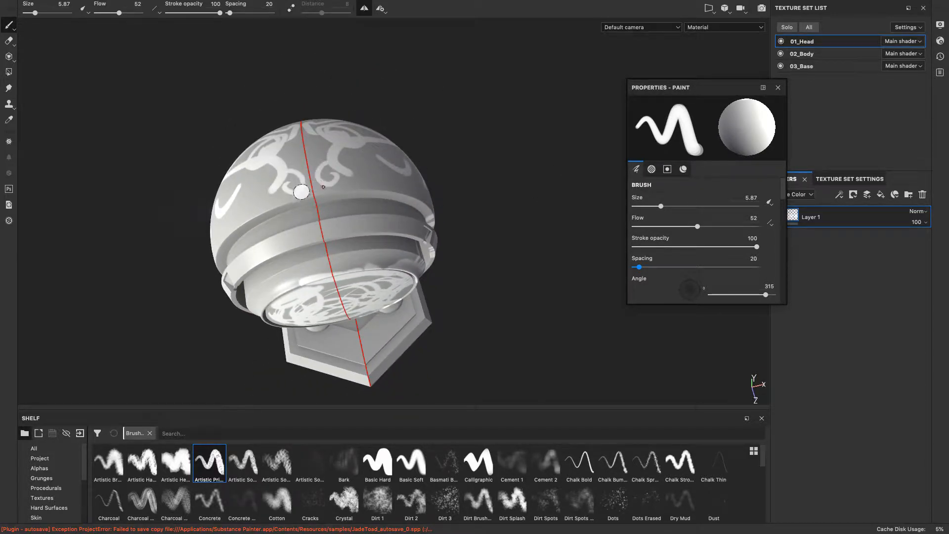
{"action": "left_click_drag", "start_coordinate": [530, 205], "coordinate": [456, 154], "text": "alt"}
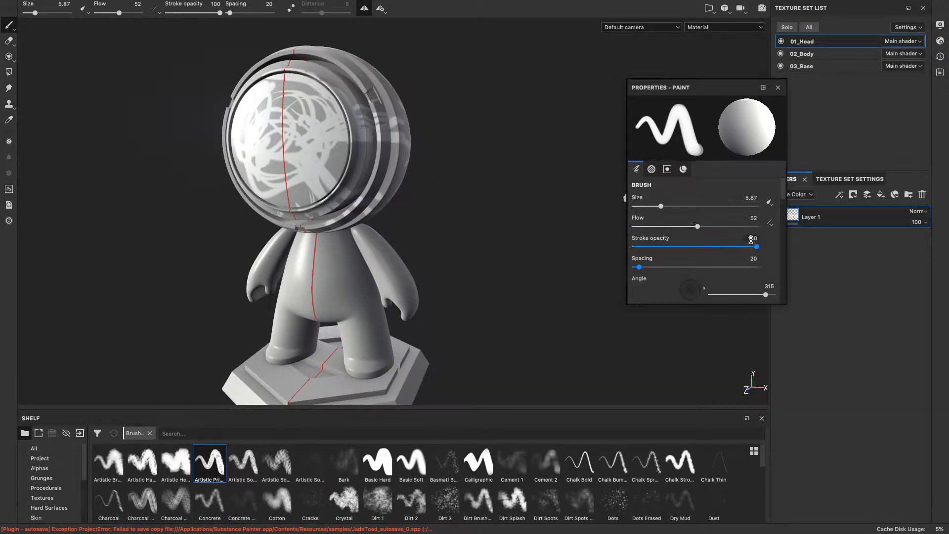
- Float the paint properties window beside the model and resize it to a moderately wide panel
{"action": "left_click_drag", "start_coordinate": [677, 93], "coordinate": [564, 58]}
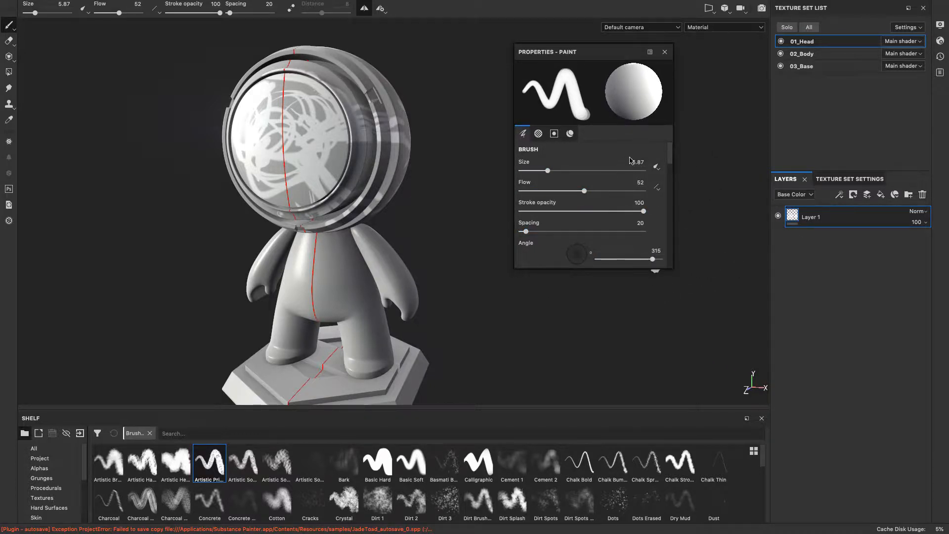
{"action": "mouse_move", "coordinate": [669, 155]}
{"action": "left_mouse_down"}
{"action": "mouse_move", "coordinate": [670, 259]}
{"action": "mouse_move", "coordinate": [655, 156]}
{"action": "left_mouse_up"}
{"action": "left_click_drag", "start_coordinate": [467, 130], "coordinate": [487, 108], "text": "alt"}
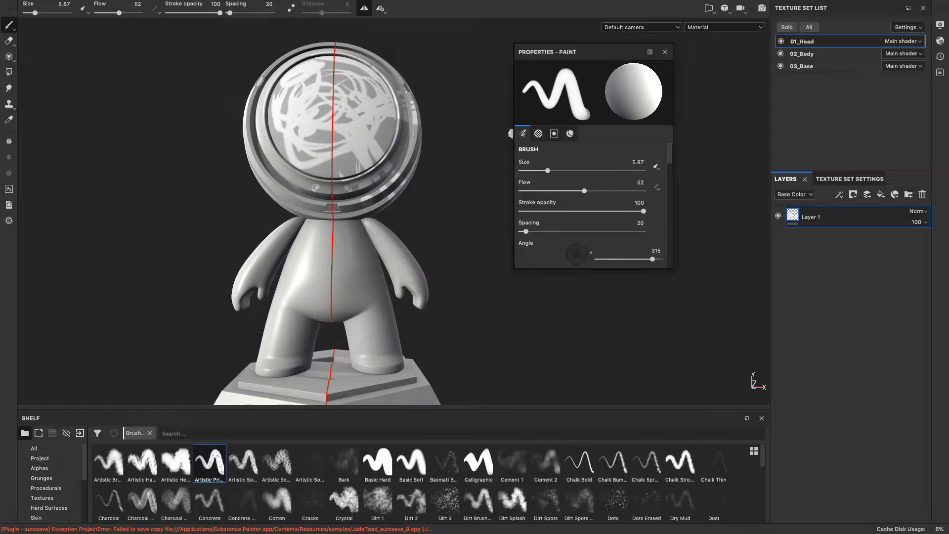
{"action": "mouse_move", "coordinate": [534, 60]}
{"action": "left_mouse_down"}
{"action": "mouse_move", "coordinate": [501, 48]}
{"action": "mouse_move", "coordinate": [513, 38]}
{"action": "left_mouse_up"}
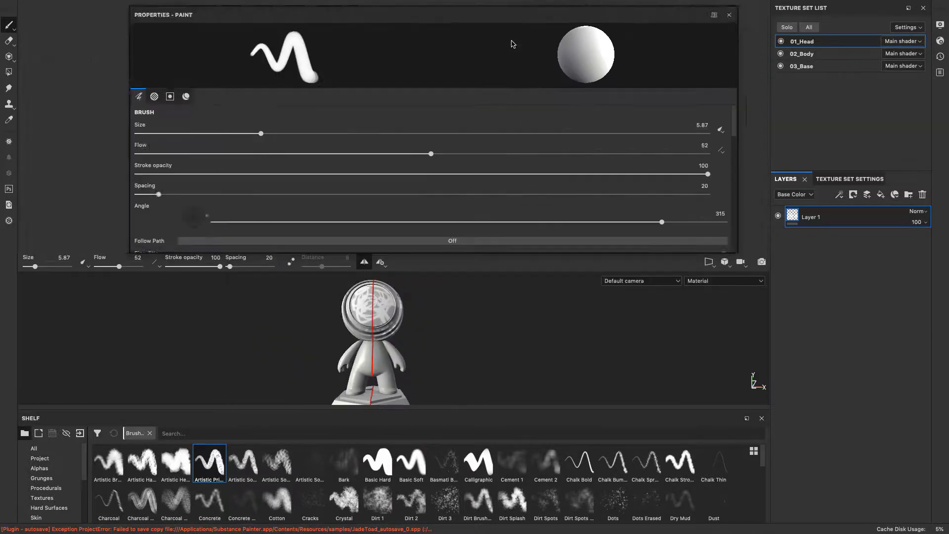
{"action": "mouse_move", "coordinate": [89, 9]}
{"action": "left_mouse_down"}
{"action": "mouse_move", "coordinate": [177, 132]}
{"action": "mouse_move", "coordinate": [256, 185]}
{"action": "left_mouse_up"}
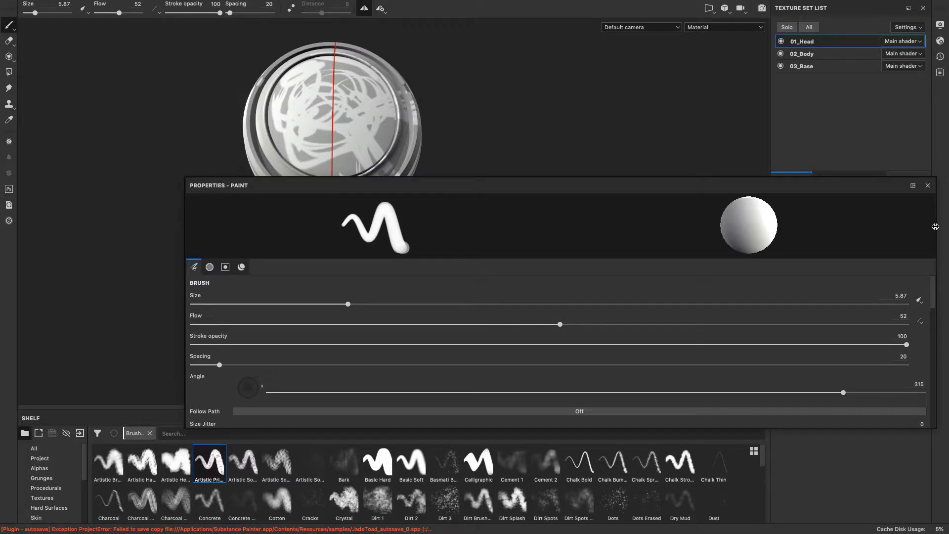
{"action": "left_click_drag", "start_coordinate": [935, 227], "coordinate": [453, 226]}
{"action": "mouse_move", "coordinate": [324, 184]}
{"action": "left_mouse_down"}
{"action": "mouse_move", "coordinate": [409, 99]}
{"action": "mouse_move", "coordinate": [565, 47]}
{"action": "left_mouse_up"}
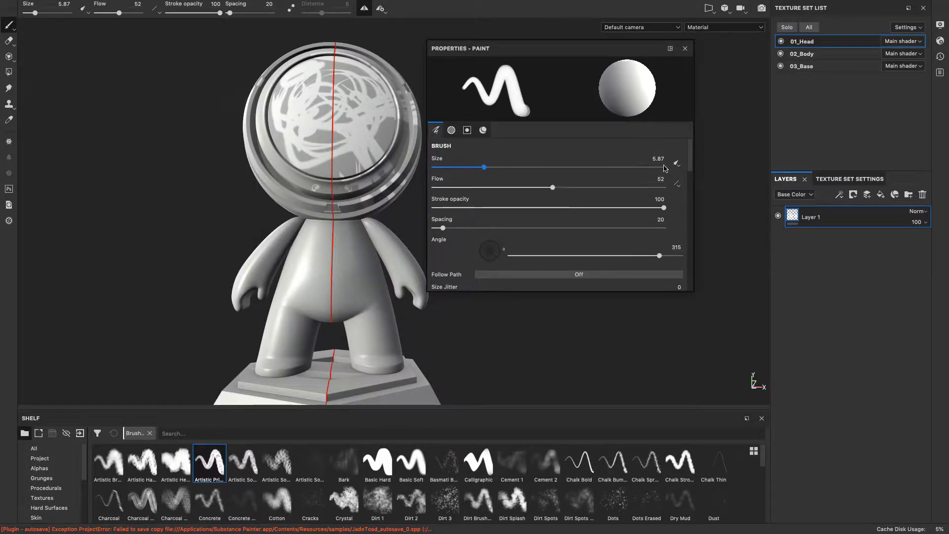
- Disable the height, rough, metal and nrm channels in the brush's material settings, leaving only color active
{"action": "scroll", "coordinate": [691, 162], "scroll_direction": "down", "scroll_amount": 5}
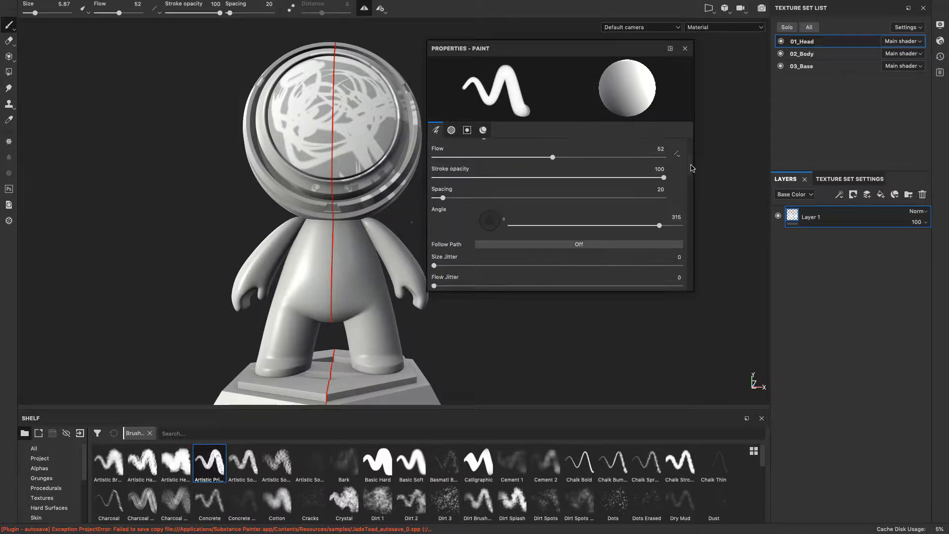
{"action": "scroll", "coordinate": [700, 207], "scroll_direction": "down", "scroll_amount": 5}
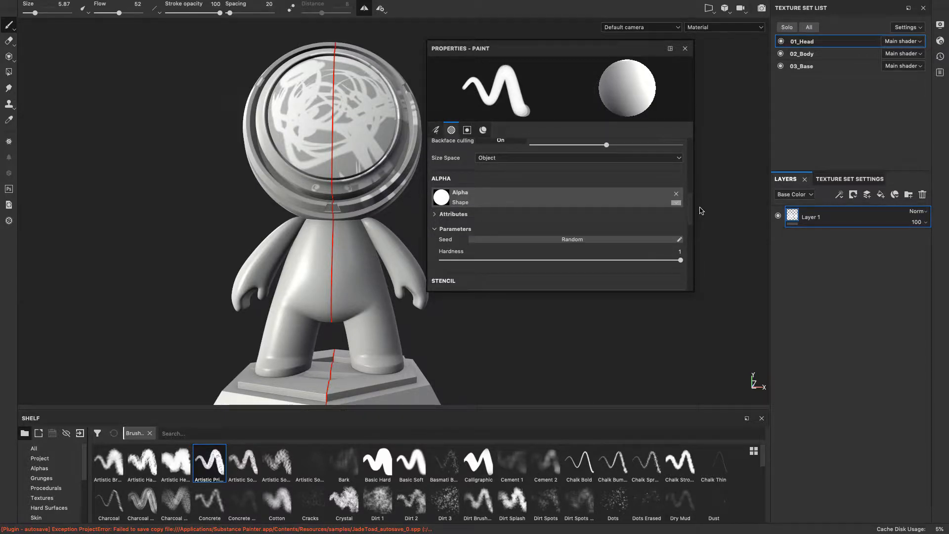
{"action": "scroll", "coordinate": [702, 232], "scroll_direction": "down", "scroll_amount": 5}
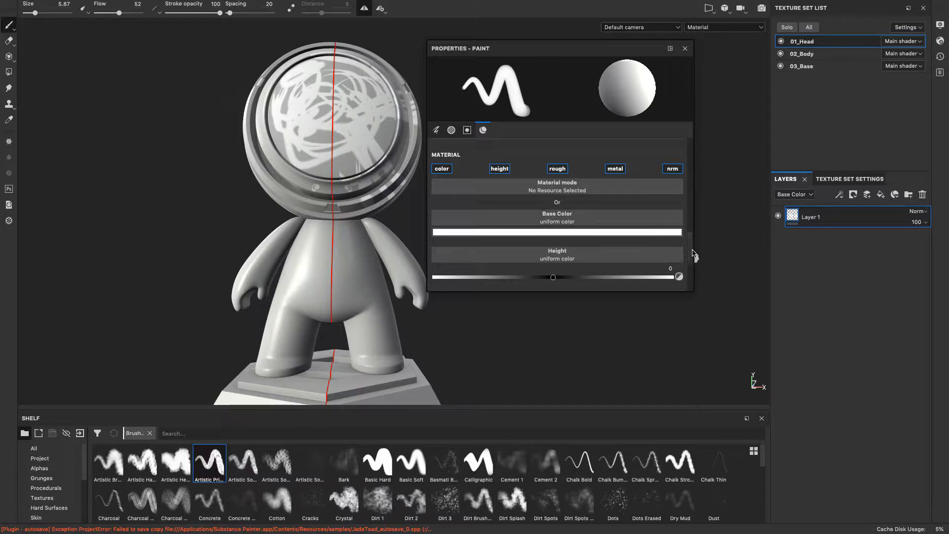
{"action": "left_click_drag", "start_coordinate": [693, 250], "coordinate": [693, 248]}
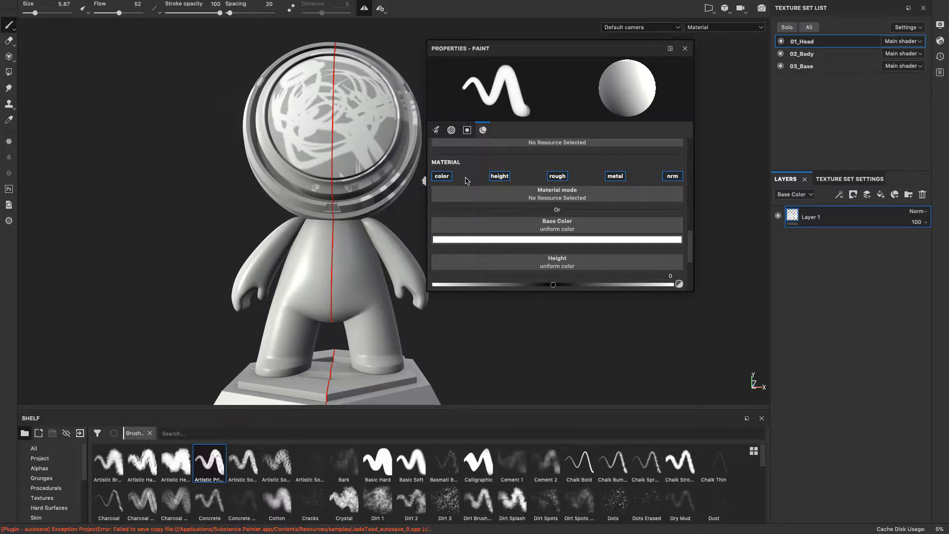
{"action": "left_click", "coordinate": [500, 177]}
{"action": "left_click", "coordinate": [558, 178]}
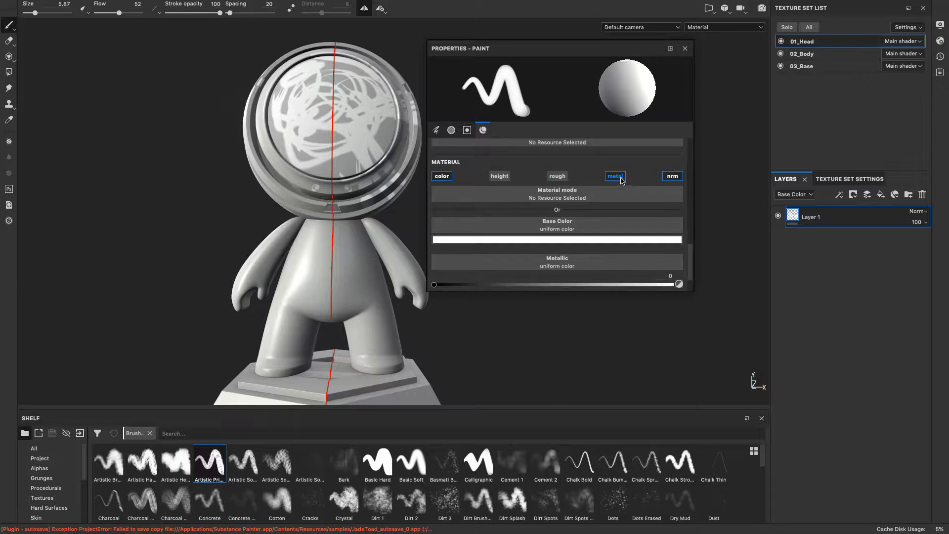
{"action": "left_click", "coordinate": [618, 179]}
{"action": "left_click", "coordinate": [675, 177]}
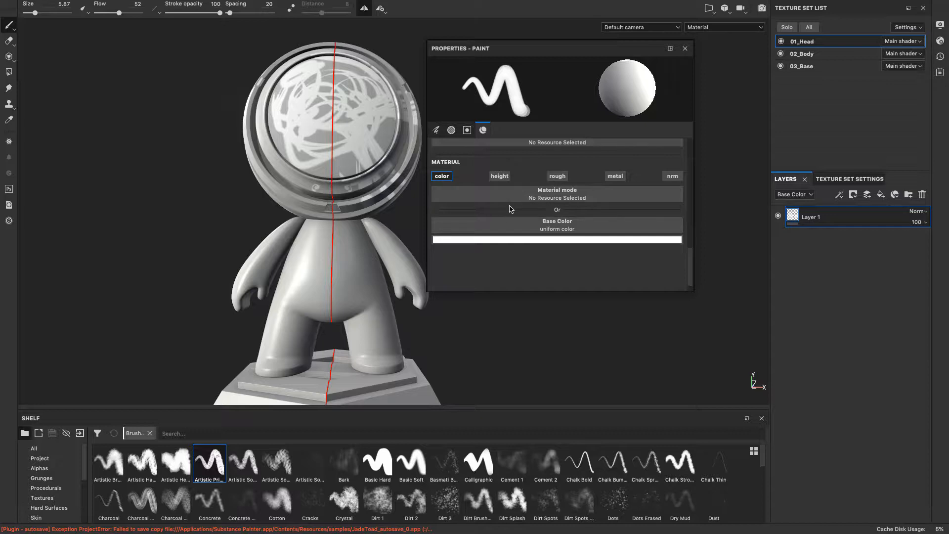
{"action": "left_click_drag", "start_coordinate": [145, 185], "coordinate": [360, 236], "text": "alt"}
{"action": "left_click_drag", "start_coordinate": [229, 234], "coordinate": [142, 212], "text": "alt"}
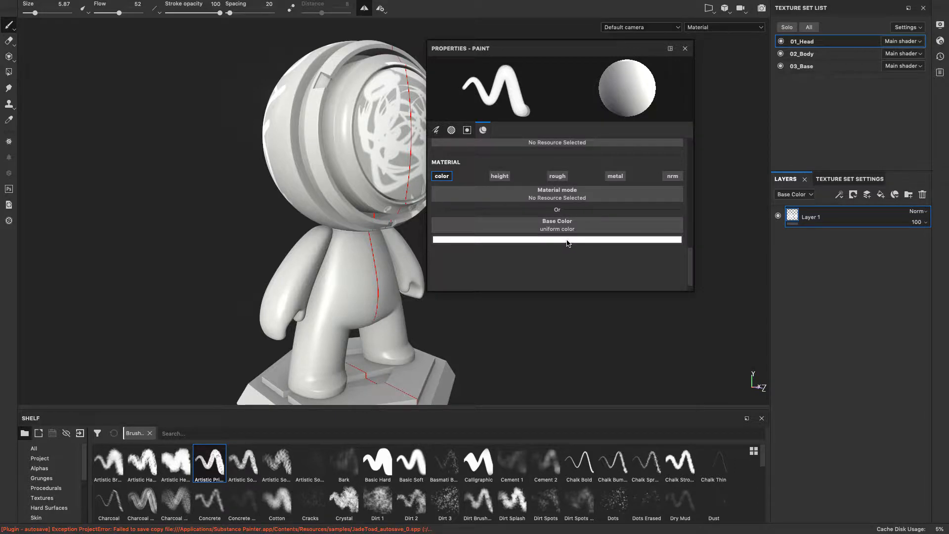
- Set the brush's base color to pure red and paint mirrored strokes across the side and back of the head
{"action": "left_click", "coordinate": [566, 241]}
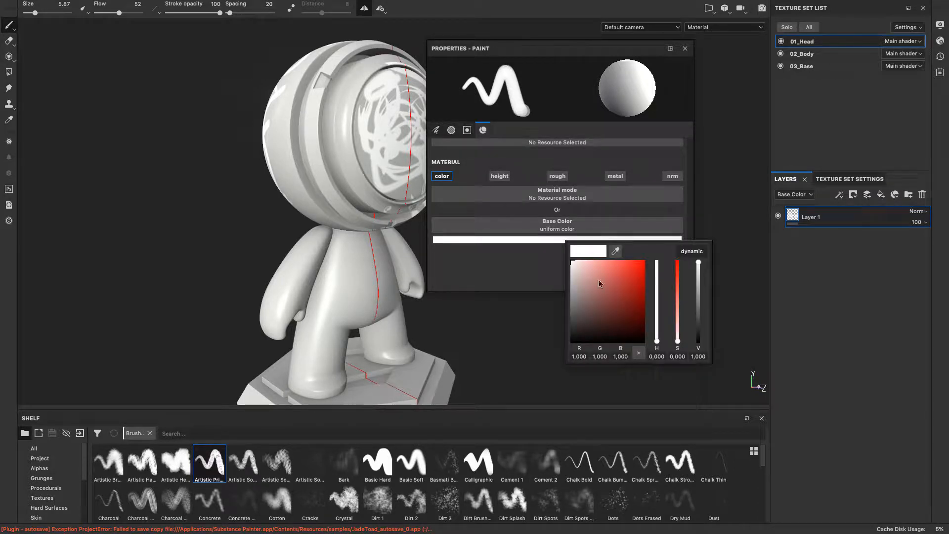
{"action": "left_click_drag", "start_coordinate": [599, 283], "coordinate": [648, 261]}
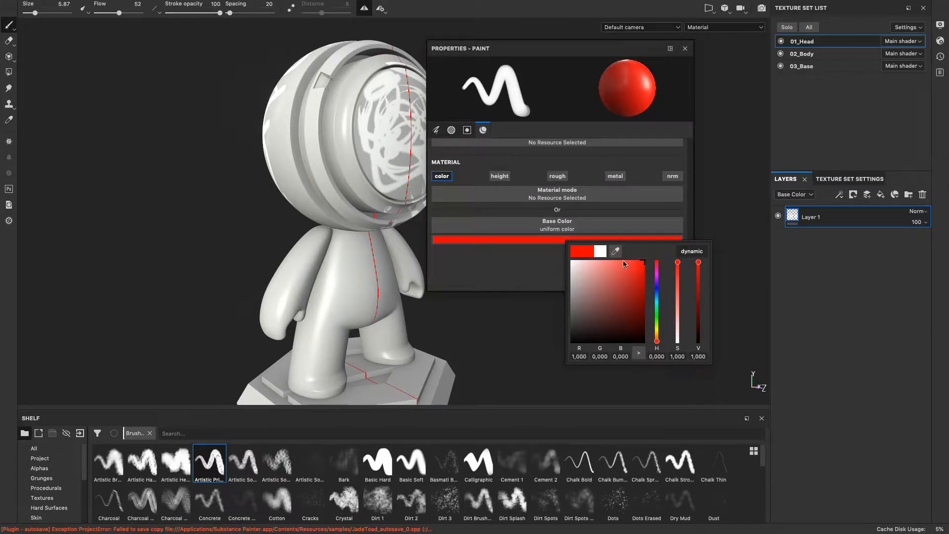
{"action": "left_click", "coordinate": [285, 177]}
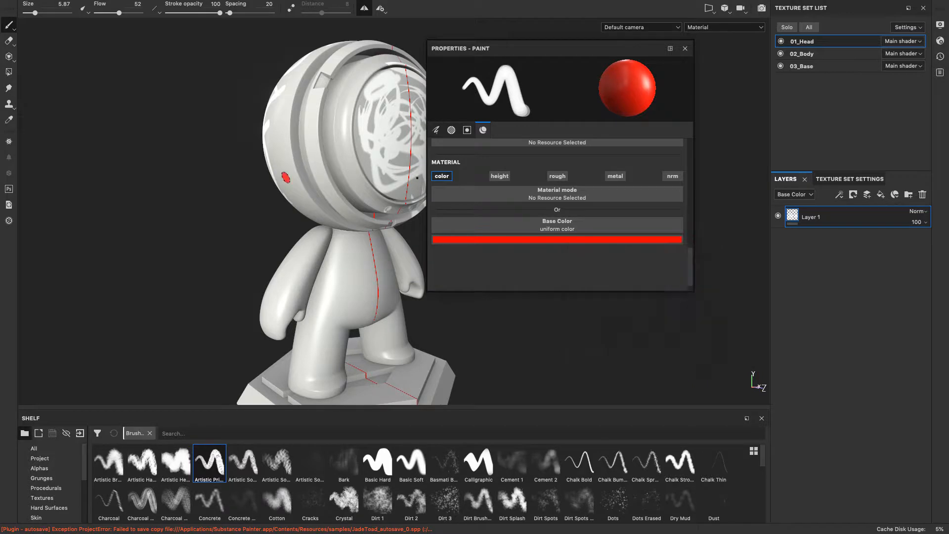
{"action": "mouse_move", "coordinate": [217, 202]}
{"action": "left_mouse_down", "text": "alt"}
{"action": "mouse_move", "coordinate": [297, 198]}
{"action": "mouse_move", "coordinate": [357, 172]}
{"action": "left_mouse_up", "text": "alt"}
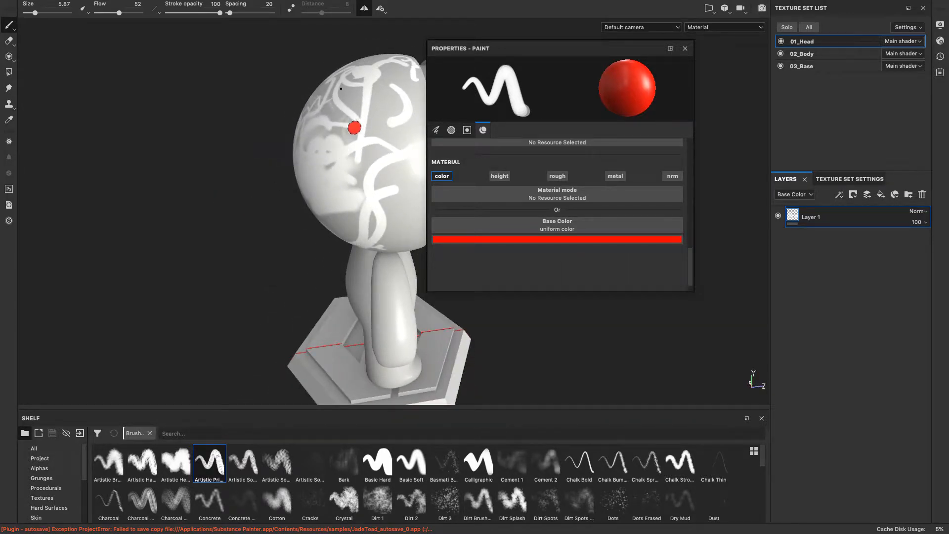
{"action": "mouse_move", "coordinate": [354, 127]}
{"action": "left_mouse_down"}
{"action": "mouse_move", "coordinate": [372, 182]}
{"action": "mouse_move", "coordinate": [298, 192]}
{"action": "left_mouse_up"}
{"action": "mouse_move", "coordinate": [222, 225]}
{"action": "left_mouse_down", "text": "alt"}
{"action": "mouse_move", "coordinate": [341, 186]}
{"action": "mouse_move", "coordinate": [365, 167]}
{"action": "left_mouse_up", "text": "alt"}
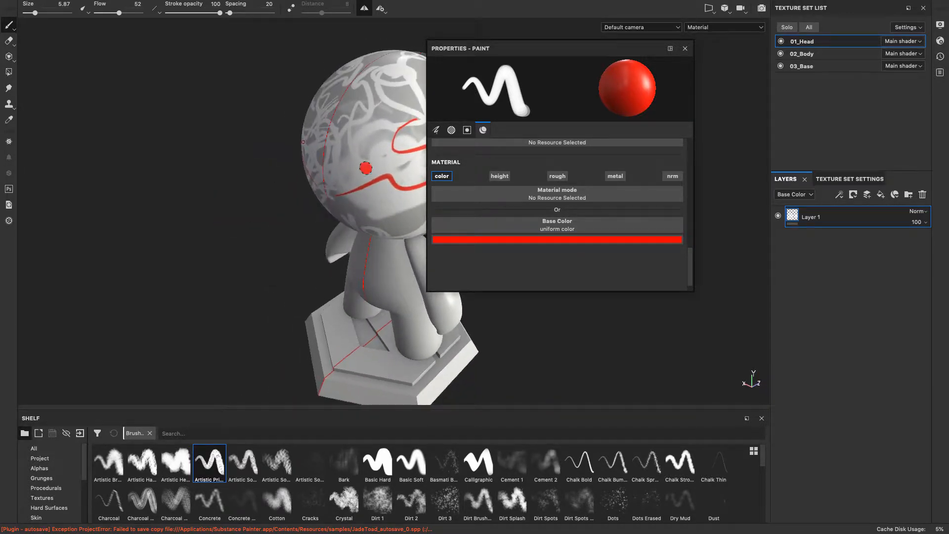
{"action": "mouse_move", "coordinate": [378, 118]}
{"action": "left_mouse_down"}
{"action": "mouse_move", "coordinate": [364, 179]}
{"action": "mouse_move", "coordinate": [378, 130]}
{"action": "mouse_move", "coordinate": [368, 168]}
{"action": "mouse_move", "coordinate": [291, 209]}
{"action": "left_mouse_up"}
- Move the floating properties window clear of the model and scribble more red over the back of the head
{"action": "left_click_drag", "start_coordinate": [525, 48], "coordinate": [600, 50]}
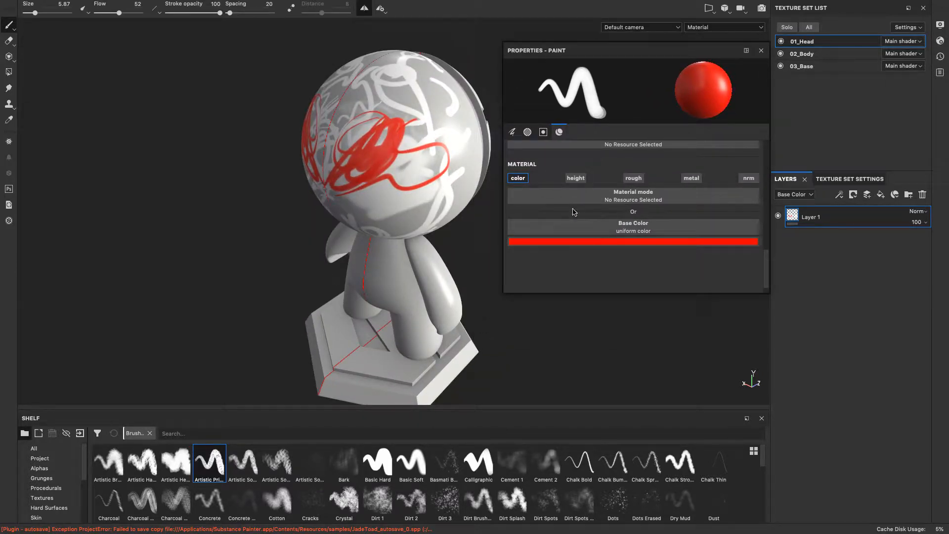
{"action": "left_click_drag", "start_coordinate": [434, 246], "coordinate": [392, 155], "text": "alt"}
{"action": "mouse_move", "coordinate": [403, 108]}
{"action": "left_mouse_down"}
{"action": "mouse_move", "coordinate": [341, 147]}
{"action": "mouse_move", "coordinate": [395, 116]}
{"action": "mouse_move", "coordinate": [376, 168]}
{"action": "mouse_move", "coordinate": [413, 119]}
{"action": "mouse_move", "coordinate": [381, 163]}
{"action": "mouse_move", "coordinate": [389, 190]}
{"action": "left_mouse_up"}
{"action": "left_click_drag", "start_coordinate": [484, 226], "coordinate": [412, 201], "text": "alt"}
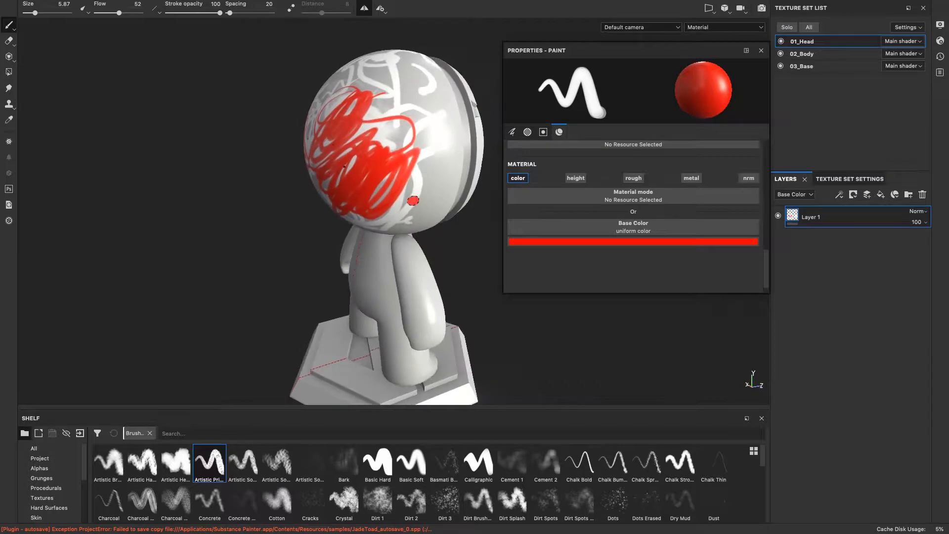
{"action": "mouse_move", "coordinate": [358, 160]}
{"action": "left_mouse_down"}
{"action": "mouse_move", "coordinate": [420, 118]}
{"action": "mouse_move", "coordinate": [369, 96]}
{"action": "mouse_move", "coordinate": [359, 142]}
{"action": "mouse_move", "coordinate": [372, 156]}
{"action": "left_mouse_up"}
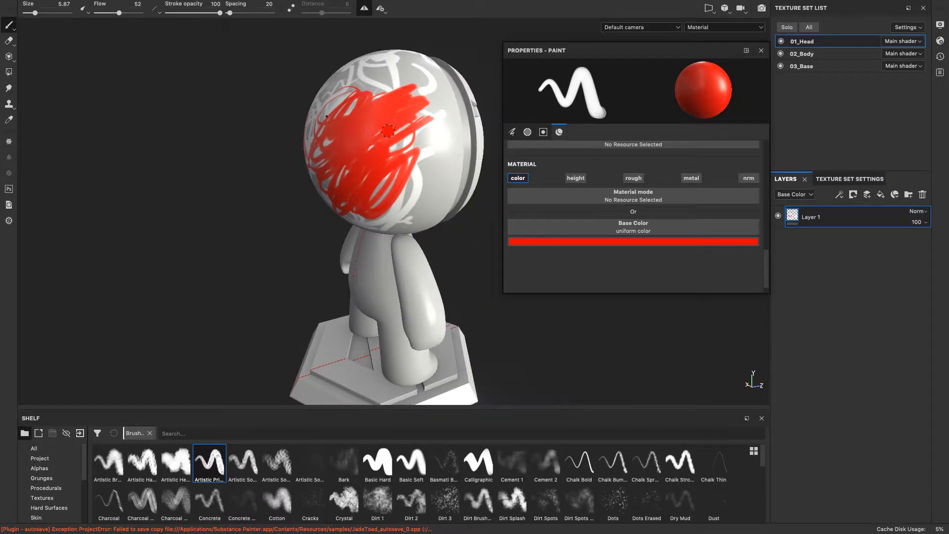
- Enlarge the brush to size 22.51
{"action": "right_click", "coordinate": [377, 133]}
{"action": "left_click_drag", "start_coordinate": [356, 131], "coordinate": [362, 131], "text": "alt"}
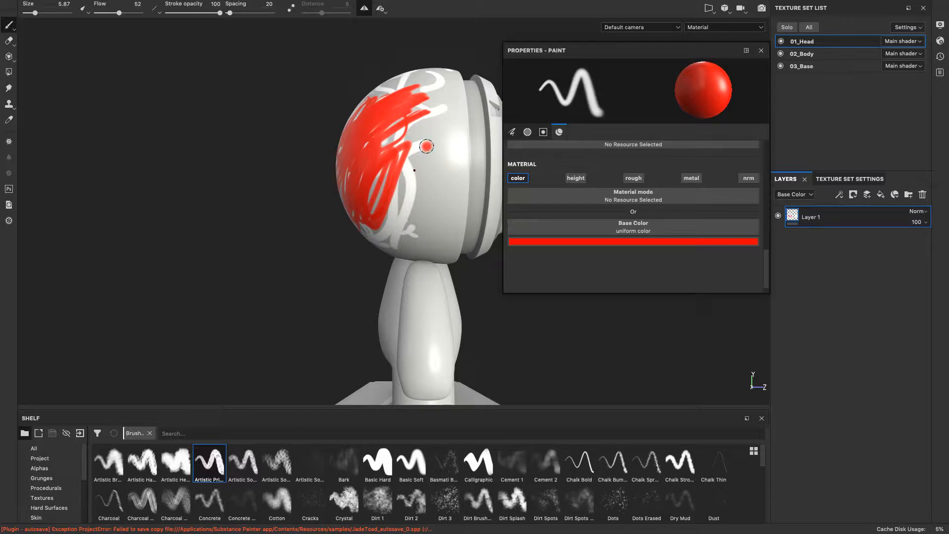
{"action": "right_click", "coordinate": [438, 143]}
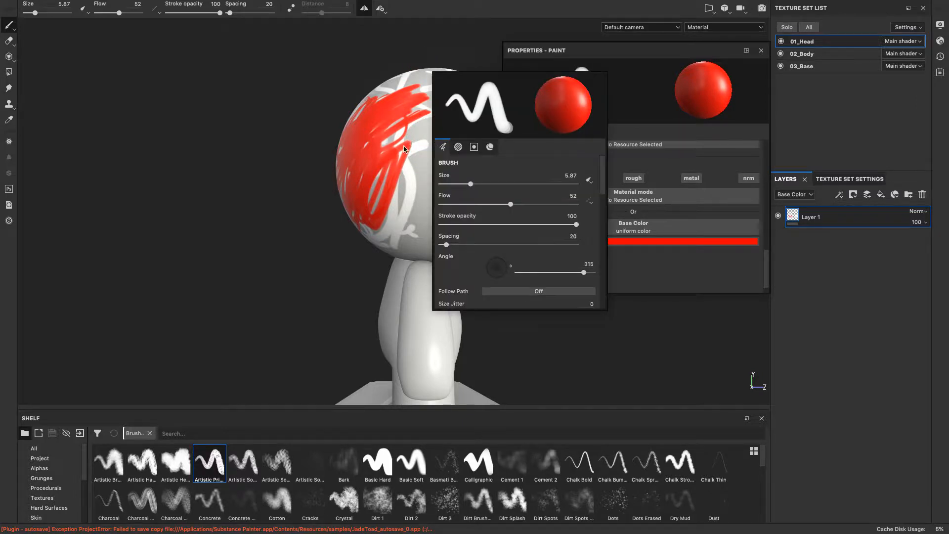
{"action": "mouse_move", "coordinate": [414, 140]}
{"action": "right_mouse_down", "text": "ctrl"}
{"action": "mouse_move", "coordinate": [395, 140]}
{"action": "mouse_move", "coordinate": [435, 148]}
{"action": "mouse_move", "coordinate": [437, 164]}
{"action": "right_mouse_up", "text": "ctrl"}
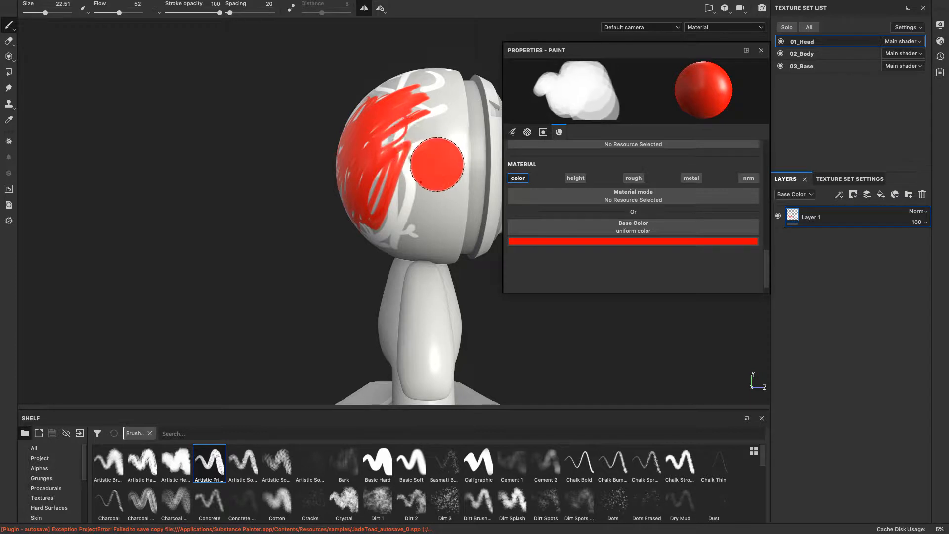
- Fill the remaining gaps in the red area on the back and side of the head with the large brush
{"action": "left_click", "coordinate": [415, 163]}
{"action": "left_click_drag", "start_coordinate": [496, 329], "coordinate": [564, 303], "text": "alt"}
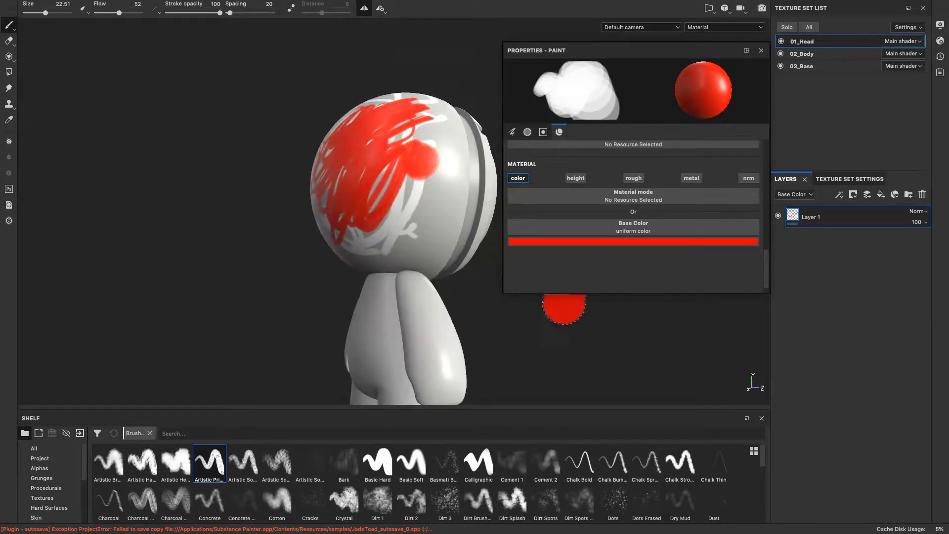
{"action": "left_click", "coordinate": [422, 188]}
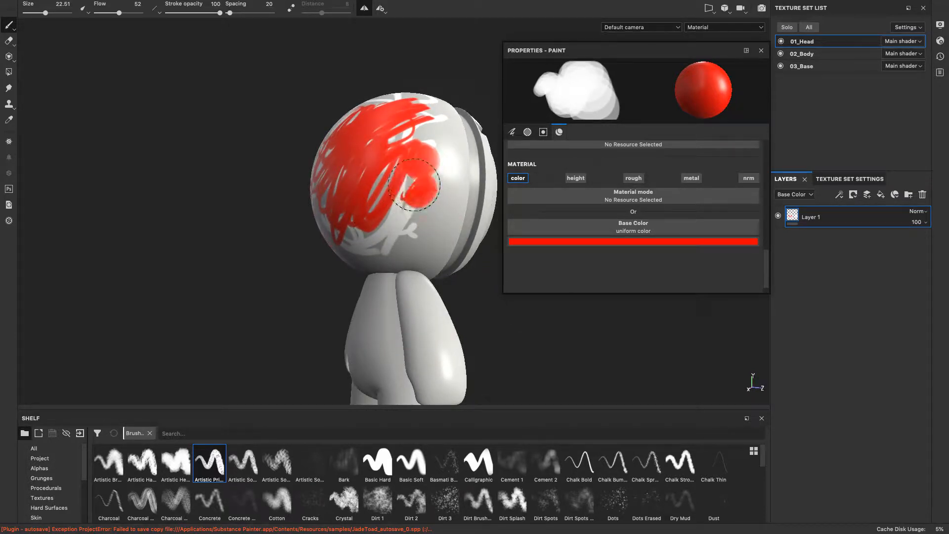
{"action": "mouse_move", "coordinate": [484, 316]}
{"action": "left_mouse_down", "text": "alt"}
{"action": "mouse_move", "coordinate": [502, 328]}
{"action": "mouse_move", "coordinate": [528, 298]}
{"action": "left_mouse_up", "text": "alt"}
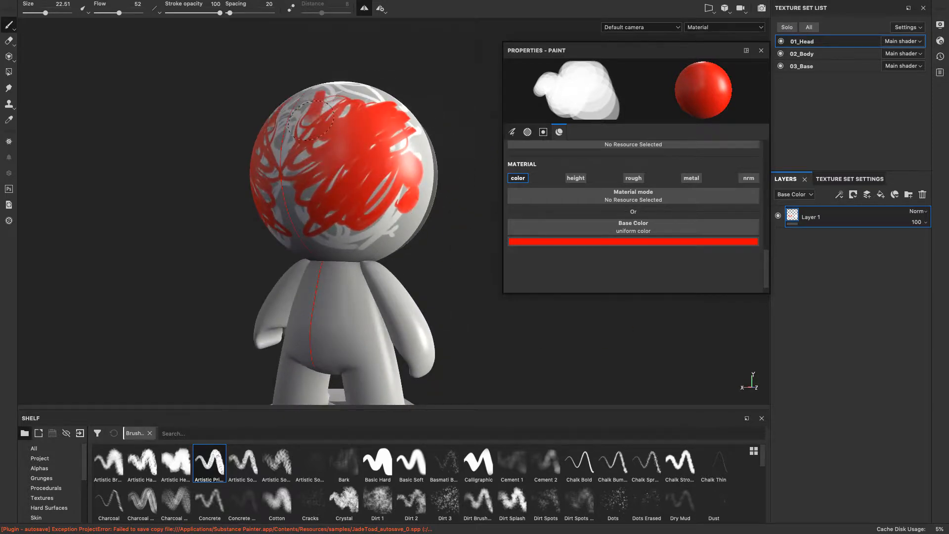
{"action": "mouse_move", "coordinate": [312, 120]}
{"action": "left_mouse_down"}
{"action": "mouse_move", "coordinate": [321, 113]}
{"action": "mouse_move", "coordinate": [311, 176]}
{"action": "mouse_move", "coordinate": [398, 161]}
{"action": "mouse_move", "coordinate": [413, 148]}
{"action": "left_mouse_up"}
{"action": "left_click_drag", "start_coordinate": [466, 80], "coordinate": [458, 162], "text": "alt"}
{"action": "mouse_move", "coordinate": [393, 74]}
{"action": "left_mouse_down"}
{"action": "mouse_move", "coordinate": [375, 82]}
{"action": "mouse_move", "coordinate": [327, 70]}
{"action": "left_mouse_up"}
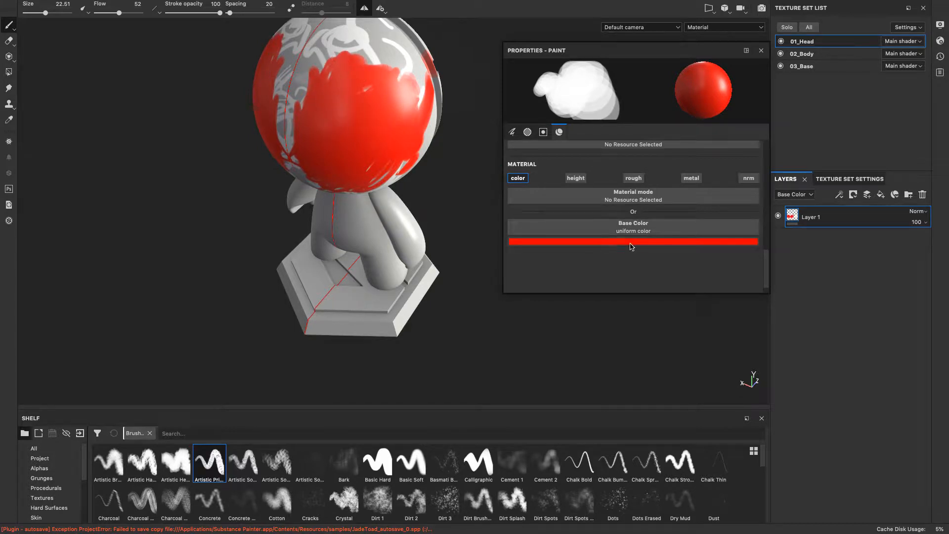
- Change the brush's base color to bright green (R 0.132, G 1, B 0)
{"action": "left_click_drag", "start_coordinate": [483, 129], "coordinate": [543, 213], "text": "alt"}
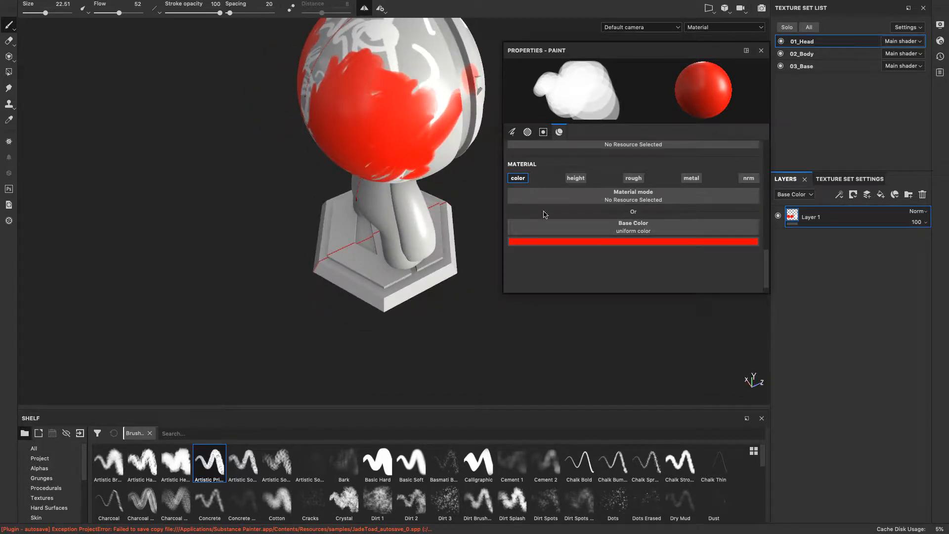
{"action": "left_click", "coordinate": [636, 242]}
{"action": "left_click", "coordinate": [730, 323]}
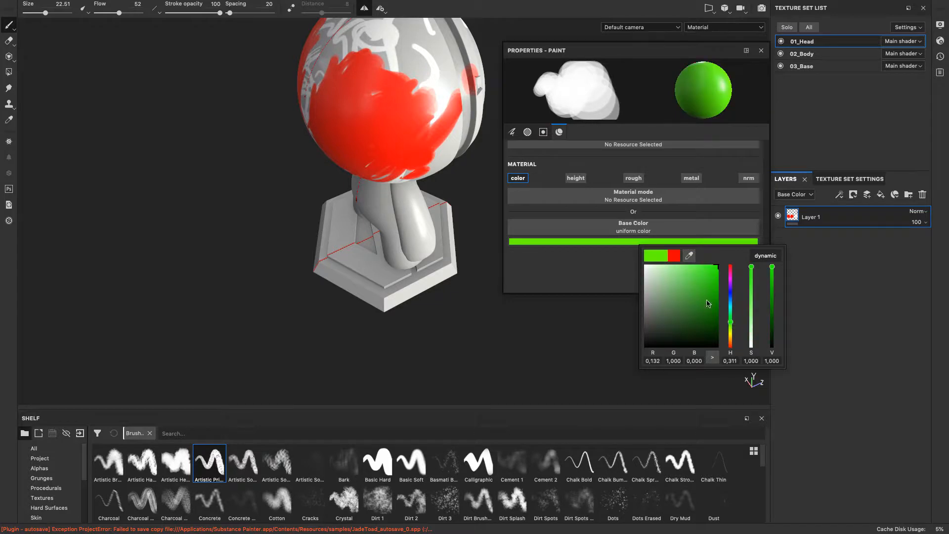
{"action": "left_click", "coordinate": [412, 86]}
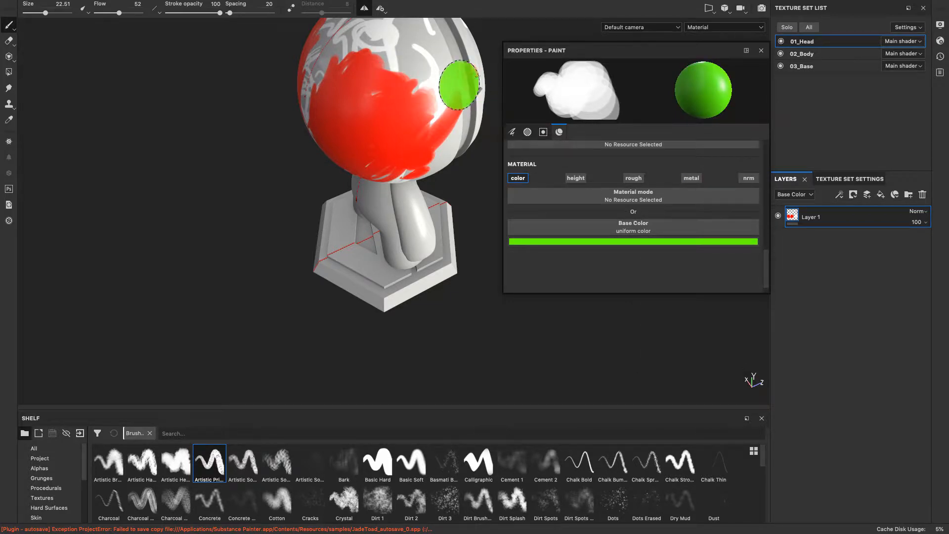
- Set the brush flow to 37 and paint a green spot at the upper edge of the red area
{"action": "scroll", "coordinate": [742, 222], "scroll_direction": "up", "scroll_amount": 10}
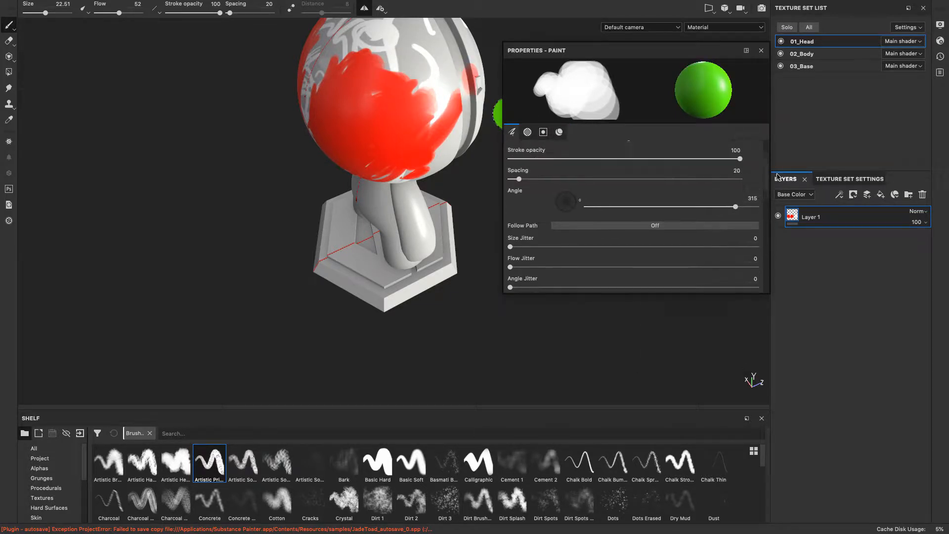
{"action": "left_click_drag", "start_coordinate": [628, 190], "coordinate": [593, 190]}
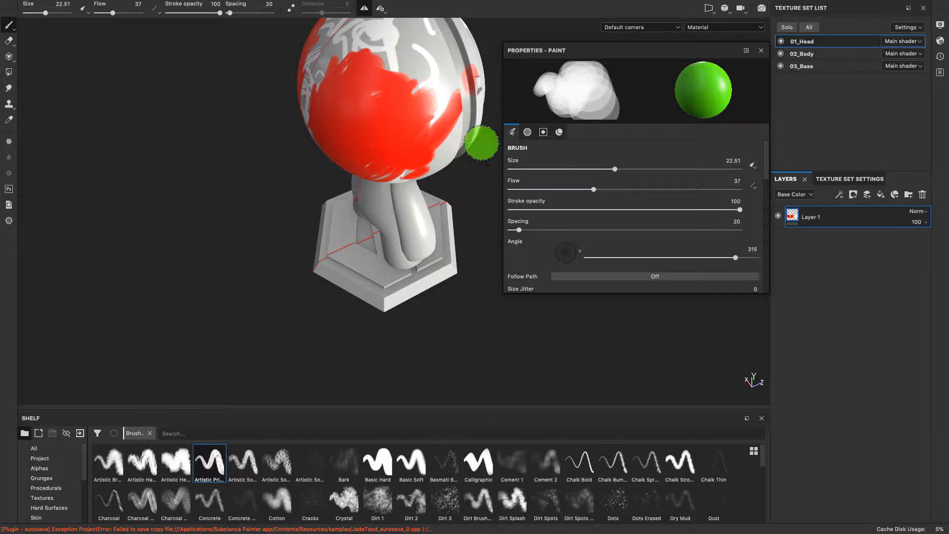
{"action": "left_click_drag", "start_coordinate": [385, 64], "coordinate": [398, 73]}
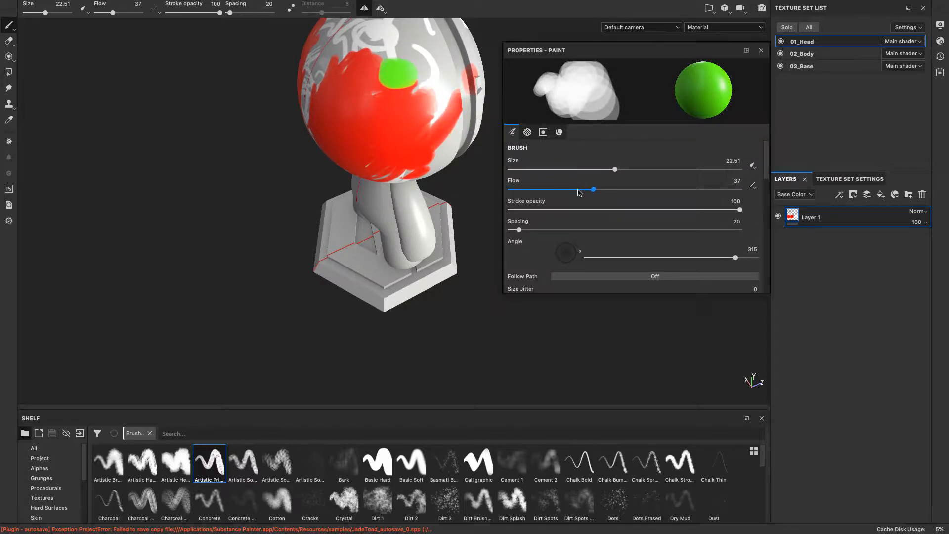
- Reduce the brush flow to 4 and build up soft green strokes below the green spot, over the red area
{"action": "left_click_drag", "start_coordinate": [593, 189], "coordinate": [553, 190]}
{"action": "mouse_move", "coordinate": [396, 73]}
{"action": "left_mouse_down"}
{"action": "mouse_move", "coordinate": [403, 90]}
{"action": "mouse_move", "coordinate": [400, 80]}
{"action": "left_mouse_up"}
{"action": "left_click_drag", "start_coordinate": [552, 190], "coordinate": [517, 190]}
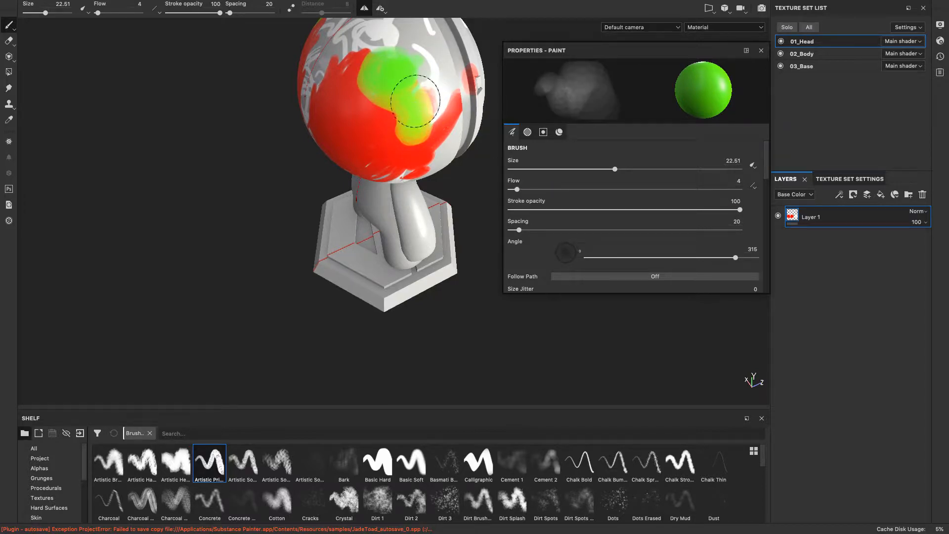
{"action": "mouse_move", "coordinate": [412, 92]}
{"action": "left_mouse_down"}
{"action": "mouse_move", "coordinate": [431, 132]}
{"action": "mouse_move", "coordinate": [405, 133]}
{"action": "mouse_move", "coordinate": [395, 116]}
{"action": "left_mouse_up"}
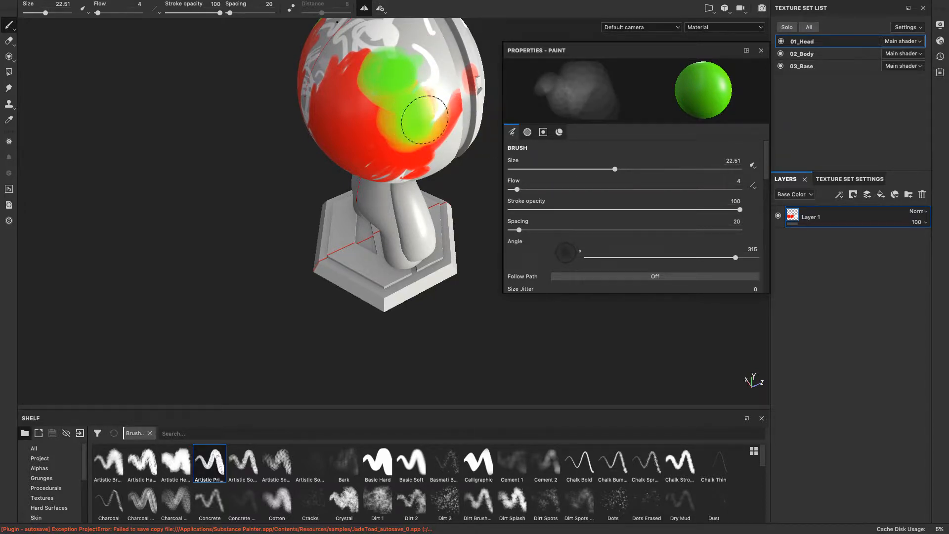
- Set the stroke opacity to 33 and the flow to 19, painting translucent green beside the existing green area
{"action": "left_click", "coordinate": [584, 210]}
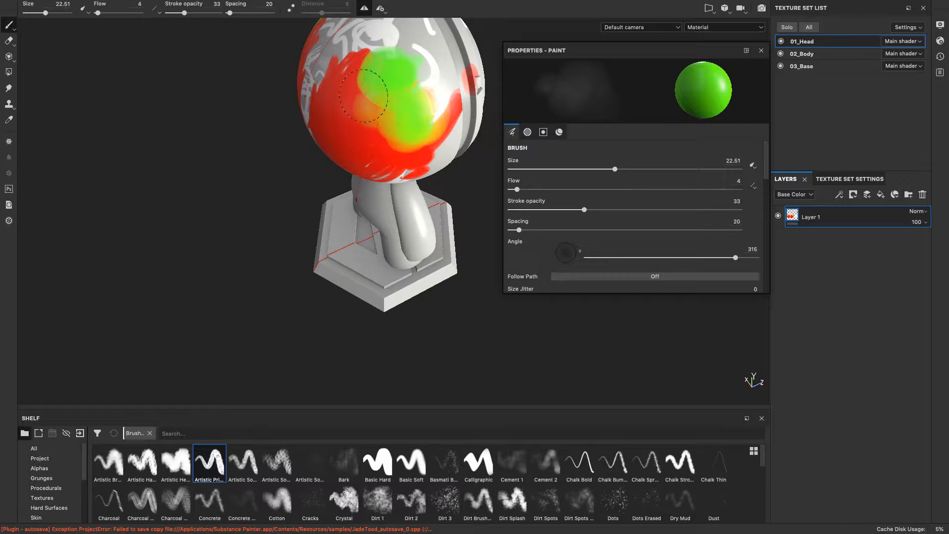
{"action": "mouse_move", "coordinate": [378, 93]}
{"action": "left_mouse_down"}
{"action": "mouse_move", "coordinate": [373, 112]}
{"action": "mouse_move", "coordinate": [386, 133]}
{"action": "mouse_move", "coordinate": [396, 95]}
{"action": "mouse_move", "coordinate": [376, 94]}
{"action": "left_mouse_up"}
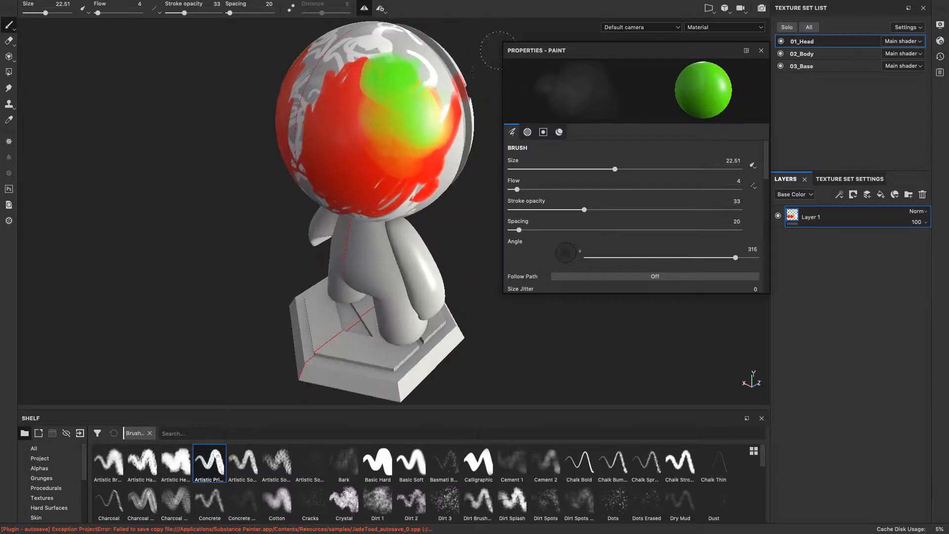
{"action": "left_click", "coordinate": [552, 190]}
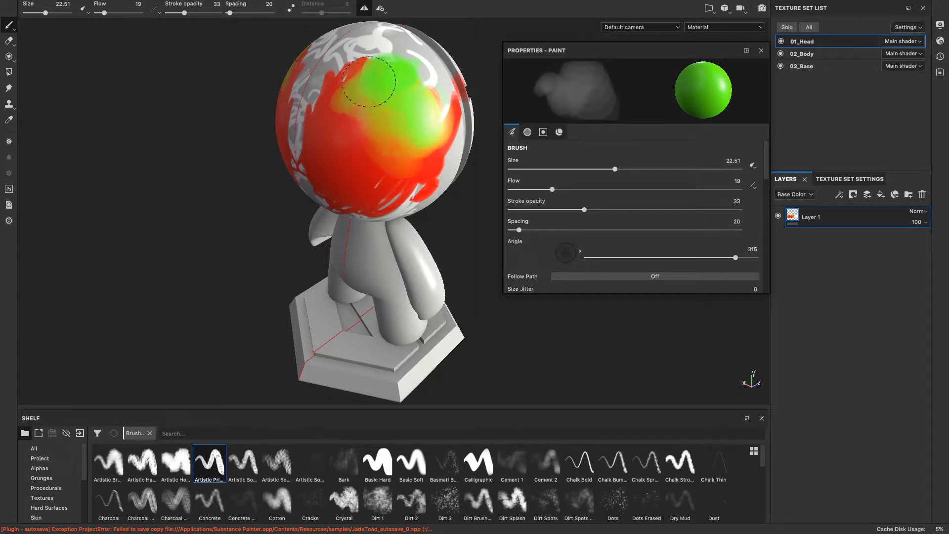
- Adjust the brush size to 28.96 over the back of the head
{"action": "mouse_move", "coordinate": [484, 233]}
{"action": "left_mouse_down", "text": "alt"}
{"action": "mouse_move", "coordinate": [519, 210]}
{"action": "mouse_move", "coordinate": [504, 200]}
{"action": "left_mouse_up", "text": "alt"}
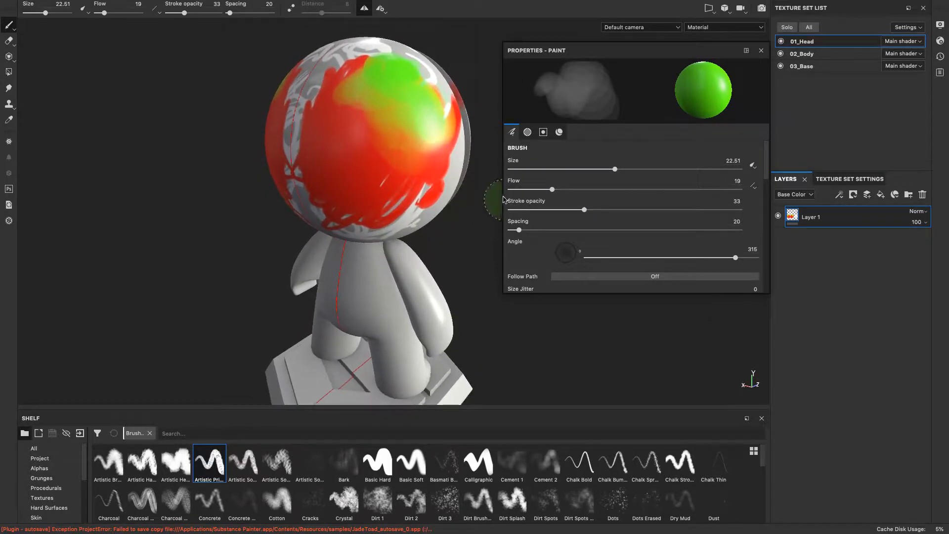
{"action": "right_click_drag", "start_coordinate": [319, 146], "coordinate": [331, 121], "text": "alt"}
{"action": "key", "text": "]"}
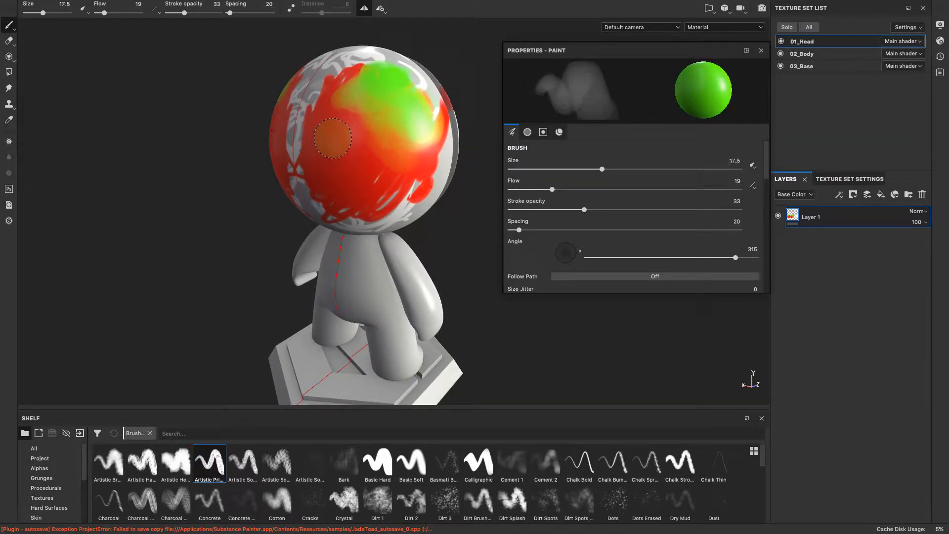
{"action": "key", "text": "]"}
{"action": "right_click_drag", "start_coordinate": [333, 138], "coordinate": [330, 138], "text": "ctrl"}
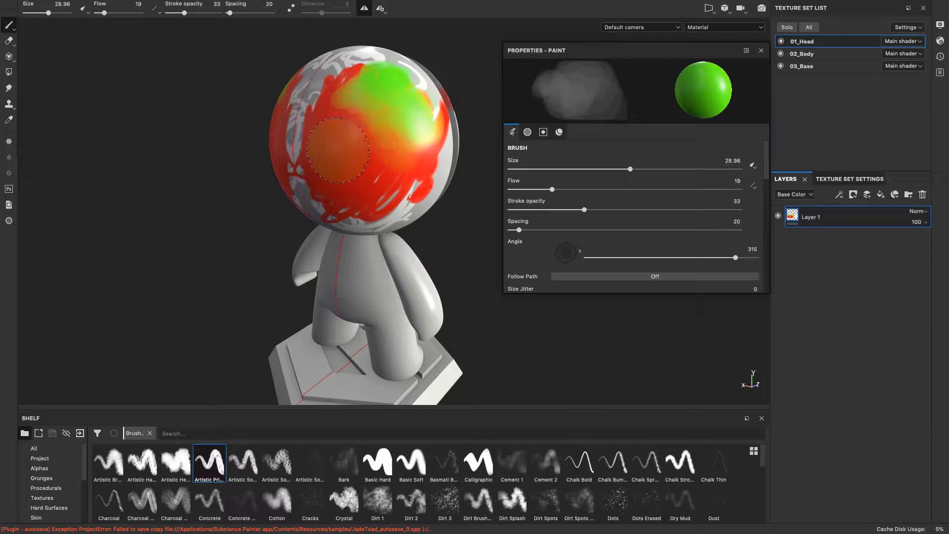
- Set the brush flow to 65 and its angle to 172, and paint green over the green-to-red transition
{"action": "mouse_move", "coordinate": [343, 151]}
{"action": "left_mouse_down", "text": "ctrl"}
{"action": "mouse_move", "coordinate": [313, 150]}
{"action": "mouse_move", "coordinate": [446, 170]}
{"action": "mouse_move", "coordinate": [401, 155]}
{"action": "mouse_move", "coordinate": [401, 266]}
{"action": "left_mouse_up", "text": "ctrl"}
{"action": "right_click_drag", "start_coordinate": [357, 157], "coordinate": [357, 184], "text": "ctrl"}
{"action": "mouse_move", "coordinate": [364, 117]}
{"action": "left_mouse_down"}
{"action": "mouse_move", "coordinate": [373, 111]}
{"action": "mouse_move", "coordinate": [392, 127]}
{"action": "left_mouse_up"}
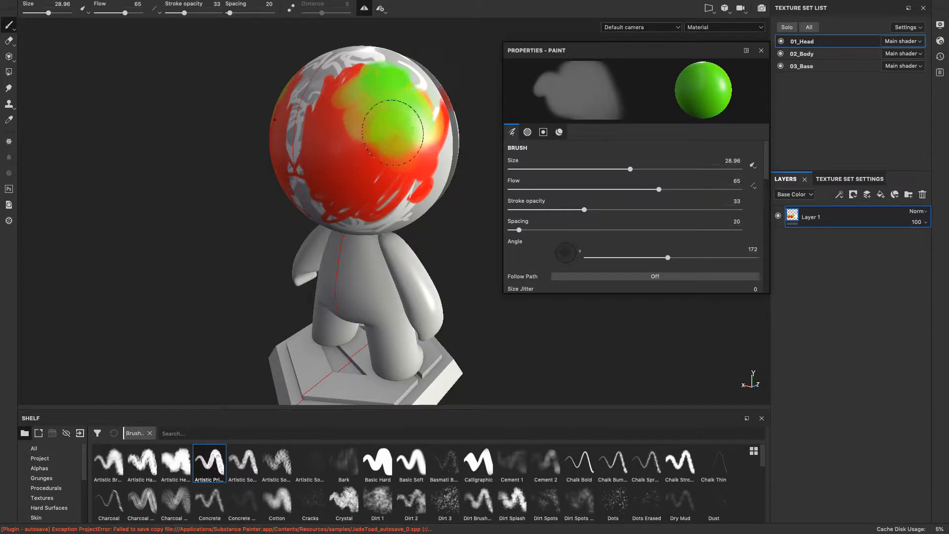
- Sample the orange blend on the head with the material picker and paint with it over the neighbouring red area
{"action": "mouse_move", "coordinate": [453, 239]}
{"action": "left_mouse_down", "text": "alt"}
{"action": "mouse_move", "coordinate": [426, 264]}
{"action": "mouse_move", "coordinate": [400, 318]}
{"action": "mouse_move", "coordinate": [492, 206]}
{"action": "mouse_move", "coordinate": [367, 161]}
{"action": "mouse_move", "coordinate": [546, 234]}
{"action": "mouse_move", "coordinate": [540, 292]}
{"action": "mouse_move", "coordinate": [478, 283]}
{"action": "mouse_move", "coordinate": [468, 245]}
{"action": "mouse_move", "coordinate": [423, 234]}
{"action": "left_mouse_up", "text": "alt"}
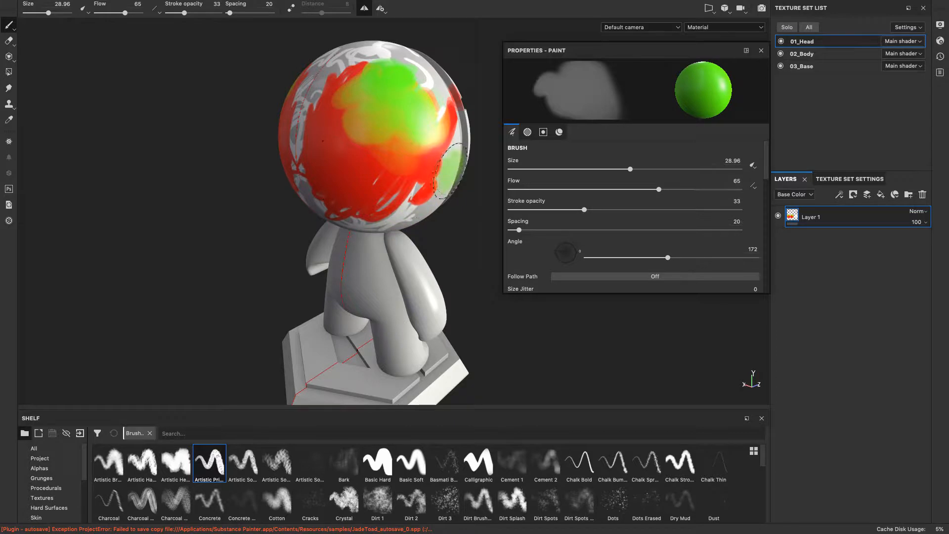
{"action": "mouse_move", "coordinate": [470, 232]}
{"action": "left_mouse_down", "text": "alt"}
{"action": "mouse_move", "coordinate": [531, 233]}
{"action": "mouse_move", "coordinate": [557, 216]}
{"action": "left_mouse_up", "text": "alt"}
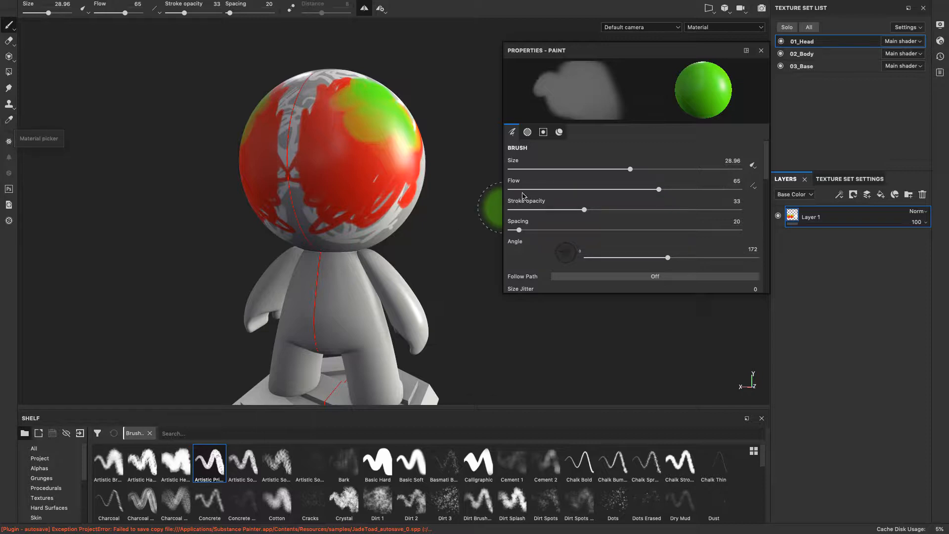
{"action": "left_click", "coordinate": [347, 142]}
{"action": "key", "text": "p"}
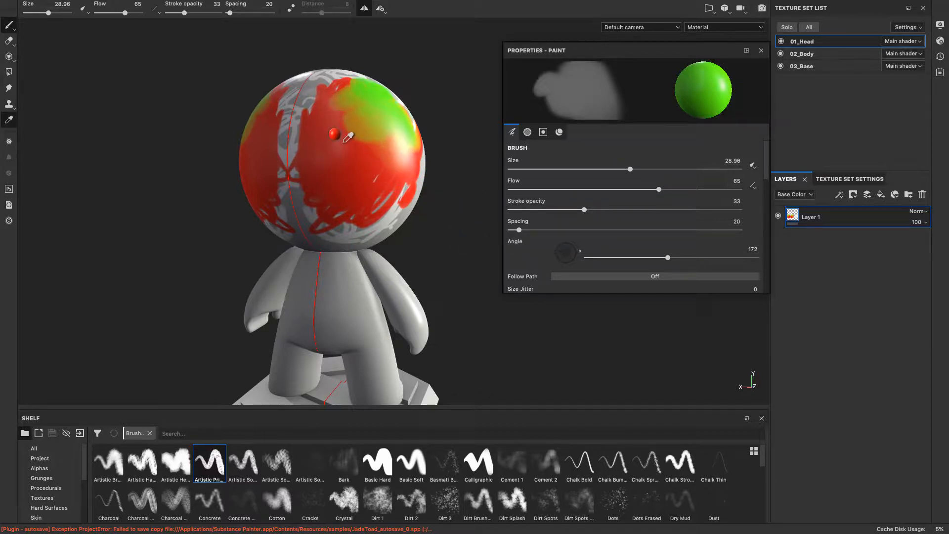
{"action": "left_click", "coordinate": [360, 124]}
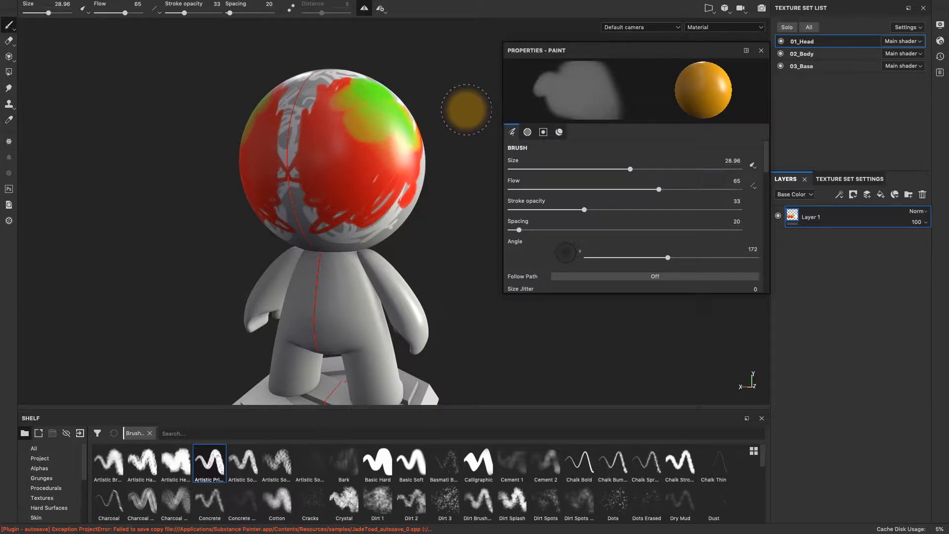
{"action": "mouse_move", "coordinate": [466, 107]}
{"action": "left_mouse_down", "text": "alt"}
{"action": "mouse_move", "coordinate": [406, 124]}
{"action": "mouse_move", "coordinate": [349, 107]}
{"action": "mouse_move", "coordinate": [356, 147]}
{"action": "mouse_move", "coordinate": [388, 143]}
{"action": "mouse_move", "coordinate": [350, 160]}
{"action": "mouse_move", "coordinate": [332, 130]}
{"action": "left_mouse_up", "text": "alt"}
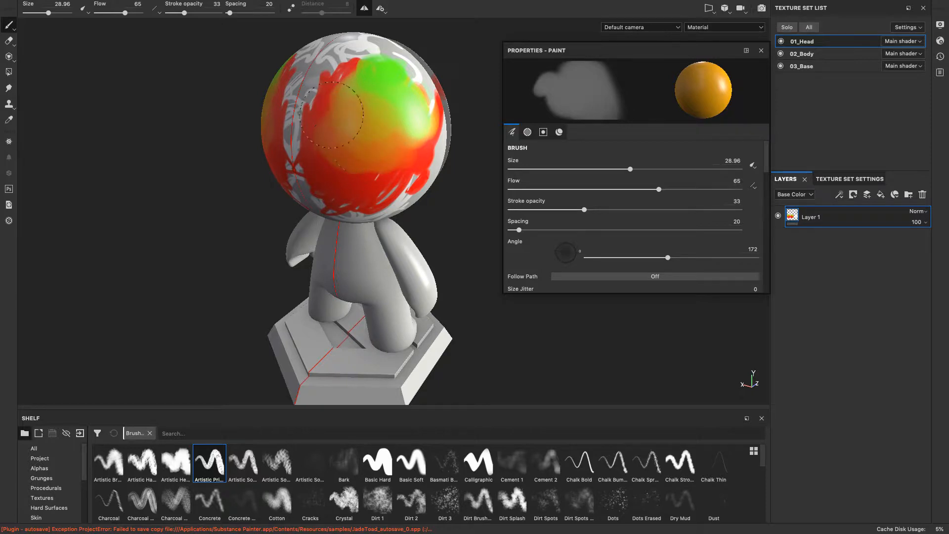
- Sample the red on the lower back of the head with the material picker
{"action": "left_click_drag", "start_coordinate": [472, 214], "coordinate": [504, 140], "text": "alt"}
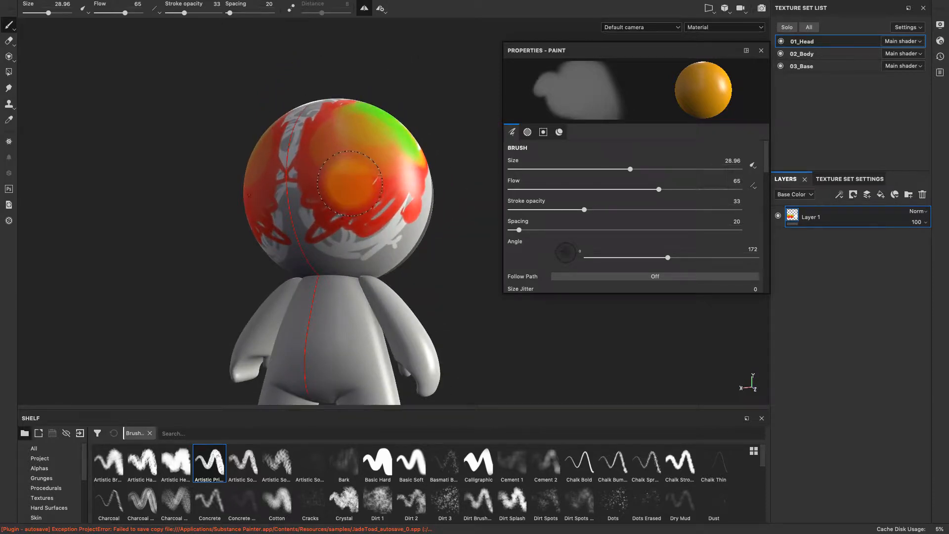
{"action": "left_click", "coordinate": [347, 189]}
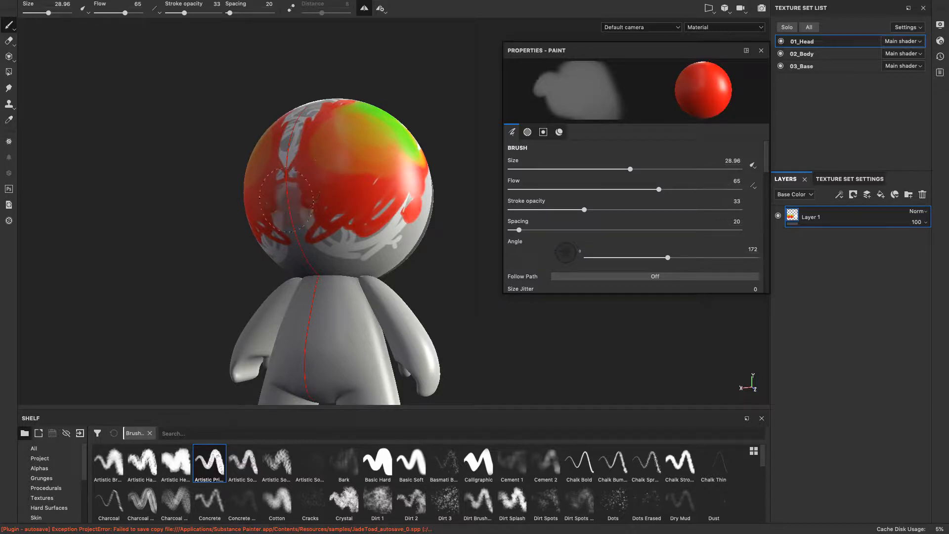
- Examine the painted head and the whole figure from the back, side, top and front, near and far
{"action": "mouse_move", "coordinate": [470, 171]}
{"action": "left_mouse_down", "text": "alt"}
{"action": "mouse_move", "coordinate": [329, 239]}
{"action": "mouse_move", "coordinate": [235, 221]}
{"action": "mouse_move", "coordinate": [311, 205]}
{"action": "mouse_move", "coordinate": [462, 212]}
{"action": "mouse_move", "coordinate": [474, 225]}
{"action": "mouse_move", "coordinate": [346, 188]}
{"action": "mouse_move", "coordinate": [369, 243]}
{"action": "mouse_move", "coordinate": [445, 198]}
{"action": "mouse_move", "coordinate": [426, 179]}
{"action": "left_mouse_up", "text": "alt"}
{"action": "mouse_move", "coordinate": [394, 213]}
{"action": "left_mouse_down"}
{"action": "mouse_move", "coordinate": [416, 200]}
{"action": "mouse_move", "coordinate": [241, 230]}
{"action": "mouse_move", "coordinate": [246, 212]}
{"action": "mouse_move", "coordinate": [381, 197]}
{"action": "mouse_move", "coordinate": [173, 184]}
{"action": "left_mouse_up"}
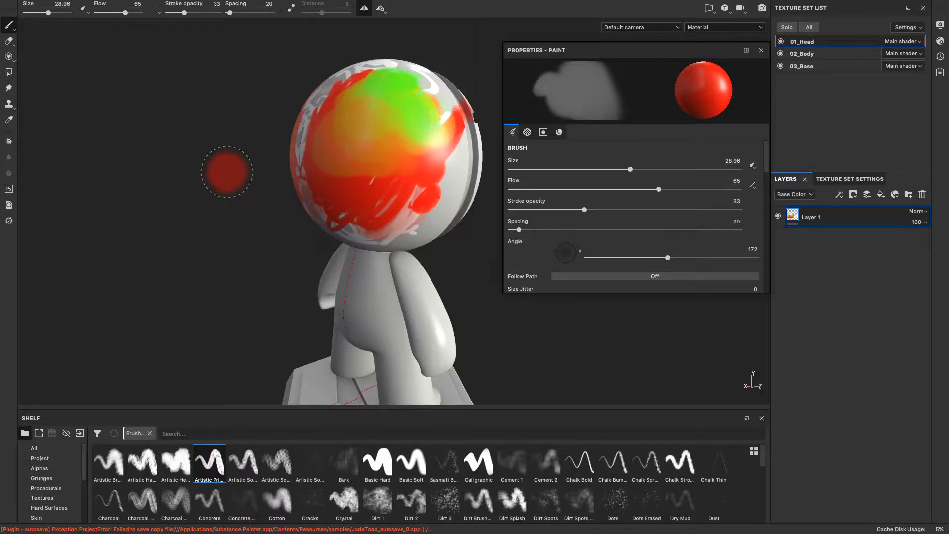
{"action": "mouse_move", "coordinate": [228, 174]}
{"action": "left_mouse_down", "text": "alt"}
{"action": "mouse_move", "coordinate": [230, 201]}
{"action": "mouse_move", "coordinate": [291, 173]}
{"action": "mouse_move", "coordinate": [451, 206]}
{"action": "mouse_move", "coordinate": [348, 145]}
{"action": "mouse_move", "coordinate": [355, 103]}
{"action": "mouse_move", "coordinate": [447, 165]}
{"action": "mouse_move", "coordinate": [435, 214]}
{"action": "mouse_move", "coordinate": [470, 229]}
{"action": "mouse_move", "coordinate": [275, 186]}
{"action": "left_mouse_up", "text": "alt"}
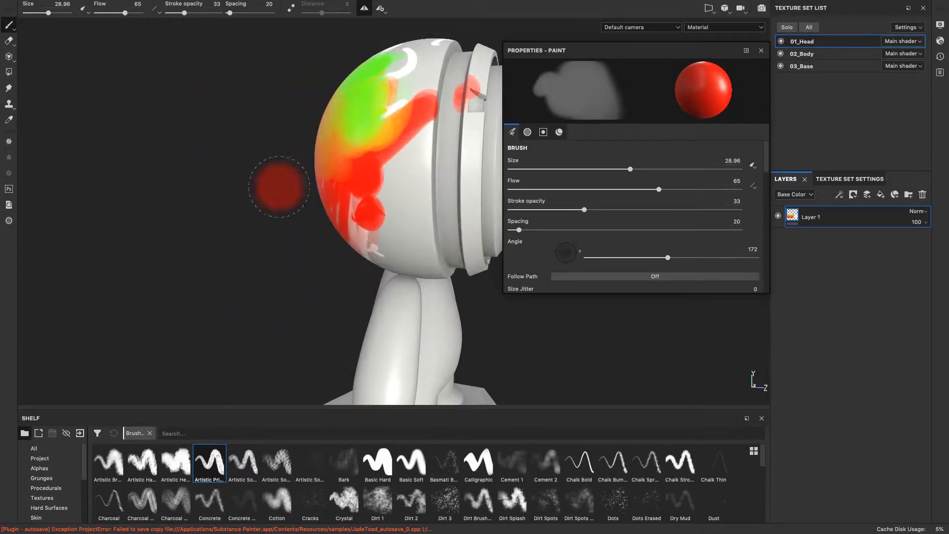
{"action": "mouse_move", "coordinate": [223, 244]}
{"action": "left_mouse_down", "text": "alt"}
{"action": "mouse_move", "coordinate": [483, 243]}
{"action": "mouse_move", "coordinate": [437, 289]}
{"action": "mouse_move", "coordinate": [324, 335]}
{"action": "mouse_move", "coordinate": [423, 286]}
{"action": "left_mouse_up", "text": "alt"}
{"action": "left_click_drag", "start_coordinate": [465, 218], "coordinate": [458, 144], "text": "alt"}
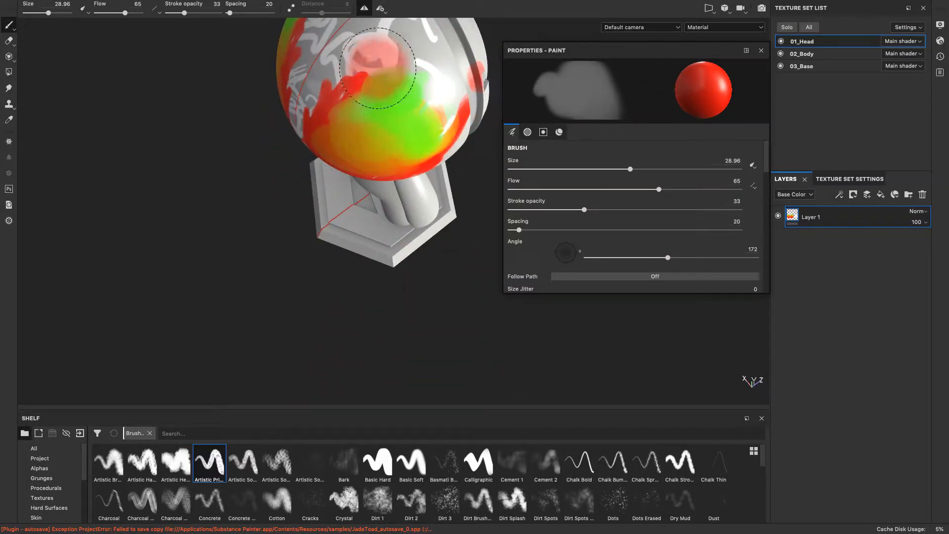
{"action": "mouse_move", "coordinate": [470, 237]}
{"action": "left_mouse_down", "text": "alt"}
{"action": "mouse_move", "coordinate": [303, 165]}
{"action": "mouse_move", "coordinate": [199, 217]}
{"action": "mouse_move", "coordinate": [222, 170]}
{"action": "mouse_move", "coordinate": [274, 158]}
{"action": "mouse_move", "coordinate": [470, 196]}
{"action": "mouse_move", "coordinate": [550, 244]}
{"action": "mouse_move", "coordinate": [464, 209]}
{"action": "mouse_move", "coordinate": [239, 178]}
{"action": "mouse_move", "coordinate": [164, 191]}
{"action": "left_mouse_up", "text": "alt"}
{"action": "left_click_drag", "start_coordinate": [595, 346], "coordinate": [525, 336], "text": "alt"}
{"action": "right_click", "coordinate": [525, 336]}
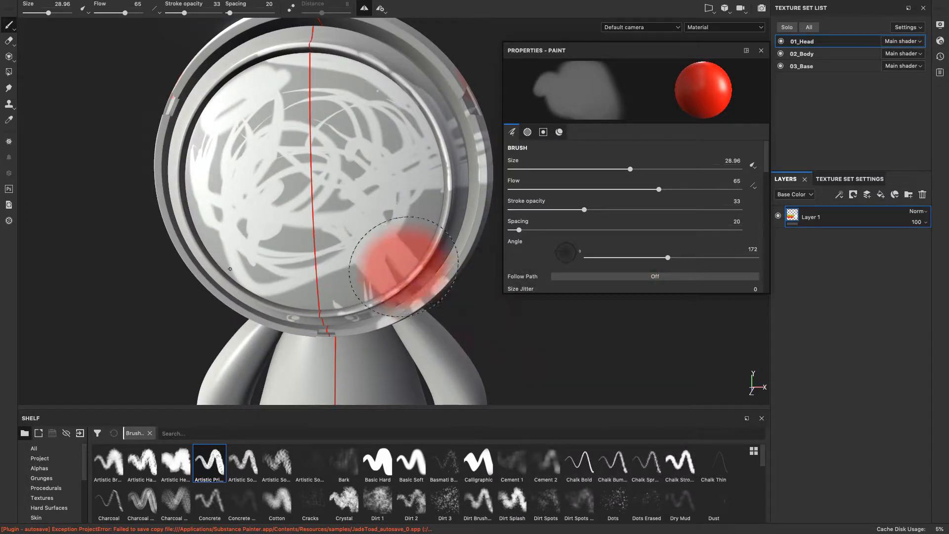
{"action": "left_click_drag", "start_coordinate": [367, 198], "coordinate": [367, 204], "text": "alt"}
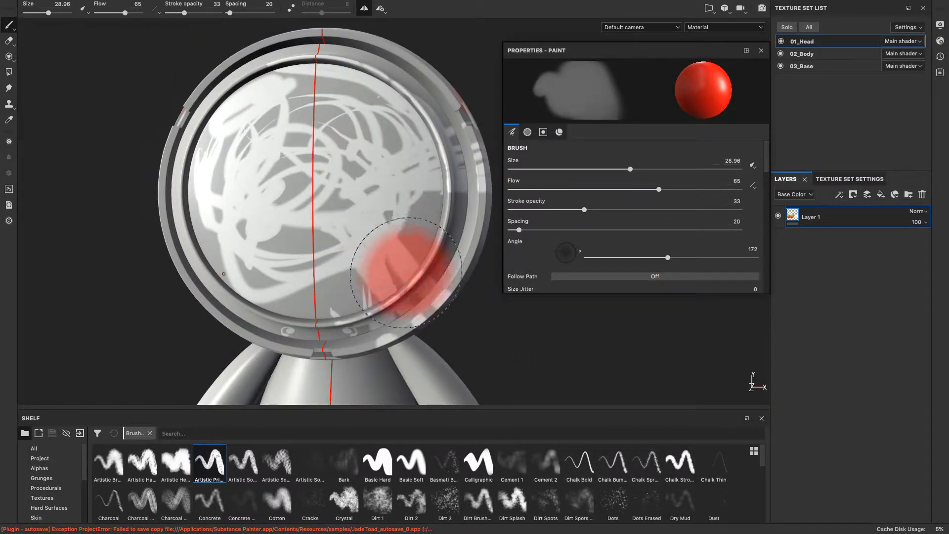
{"action": "middle_click_drag", "start_coordinate": [505, 344], "coordinate": [567, 326]}
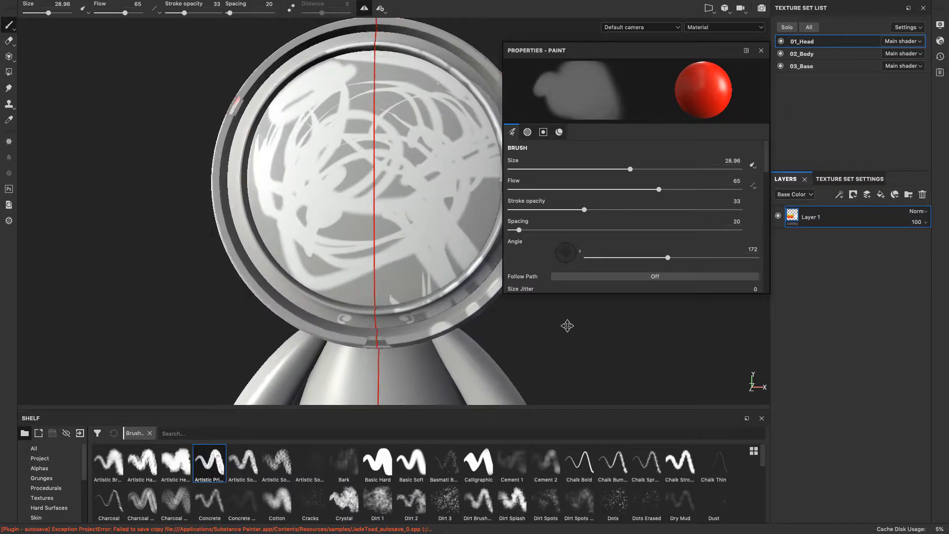
{"action": "scroll", "coordinate": [567, 340], "scroll_direction": "down", "scroll_amount": 5}
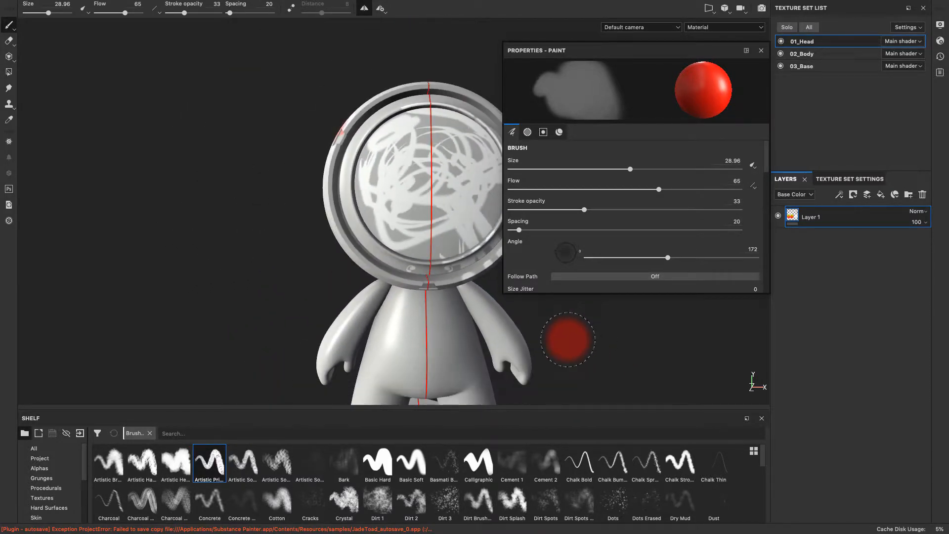
{"action": "mouse_move", "coordinate": [585, 346]}
{"action": "left_mouse_down", "text": "alt"}
{"action": "mouse_move", "coordinate": [458, 345]}
{"action": "mouse_move", "coordinate": [477, 321]}
{"action": "mouse_move", "coordinate": [356, 364]}
{"action": "left_mouse_up", "text": "alt"}
{"action": "scroll", "coordinate": [561, 341], "scroll_direction": "down", "scroll_amount": 3}
{"action": "scroll", "coordinate": [561, 341], "scroll_direction": "down", "scroll_amount": 4}
{"action": "mouse_move", "coordinate": [551, 324]}
{"action": "left_mouse_down", "text": "alt"}
{"action": "mouse_move", "coordinate": [441, 356]}
{"action": "mouse_move", "coordinate": [441, 339]}
{"action": "left_mouse_up", "text": "alt"}
{"action": "mouse_move", "coordinate": [549, 313]}
{"action": "left_mouse_down", "text": "alt"}
{"action": "mouse_move", "coordinate": [507, 324]}
{"action": "mouse_move", "coordinate": [275, 259]}
{"action": "mouse_move", "coordinate": [656, 263]}
{"action": "mouse_move", "coordinate": [906, 240]}
{"action": "left_mouse_up", "text": "alt"}
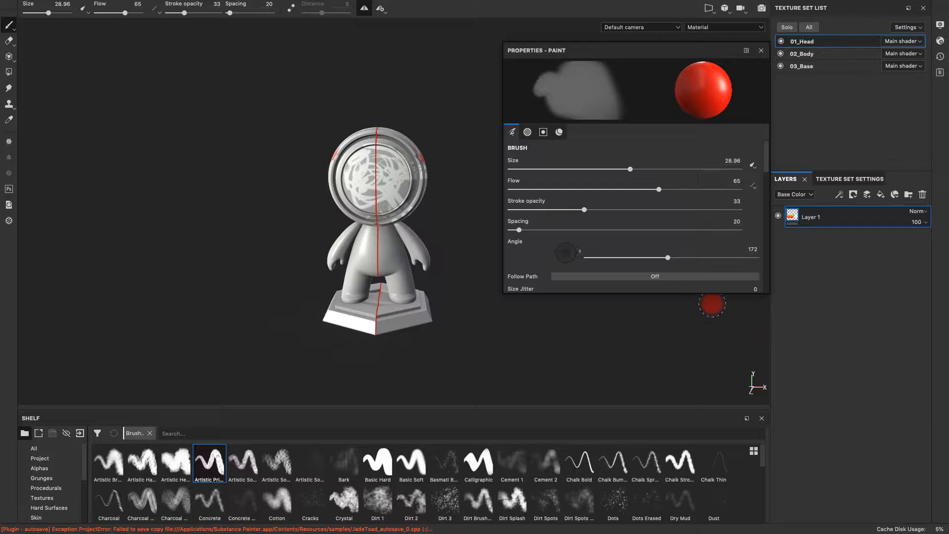
{"action": "mouse_move", "coordinate": [633, 352]}
{"action": "left_mouse_down", "text": "alt"}
{"action": "mouse_move", "coordinate": [265, 336]}
{"action": "mouse_move", "coordinate": [290, 258]}
{"action": "mouse_move", "coordinate": [509, 322]}
{"action": "mouse_move", "coordinate": [750, 339]}
{"action": "mouse_move", "coordinate": [316, 330]}
{"action": "mouse_move", "coordinate": [197, 295]}
{"action": "mouse_move", "coordinate": [370, 256]}
{"action": "mouse_move", "coordinate": [672, 329]}
{"action": "mouse_move", "coordinate": [565, 320]}
{"action": "mouse_move", "coordinate": [346, 333]}
{"action": "left_mouse_up", "text": "alt"}
{"action": "mouse_move", "coordinate": [667, 332]}
{"action": "left_mouse_down", "text": "alt"}
{"action": "mouse_move", "coordinate": [290, 308]}
{"action": "mouse_move", "coordinate": [546, 322]}
{"action": "mouse_move", "coordinate": [346, 312]}
{"action": "mouse_move", "coordinate": [459, 302]}
{"action": "left_mouse_up", "text": "alt"}
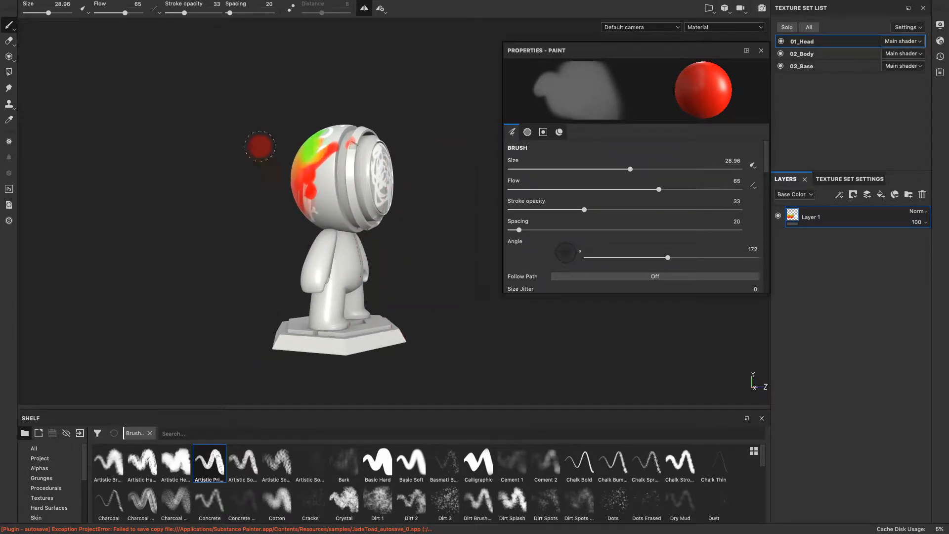
{"action": "left_click_drag", "start_coordinate": [316, 155], "coordinate": [310, 165]}
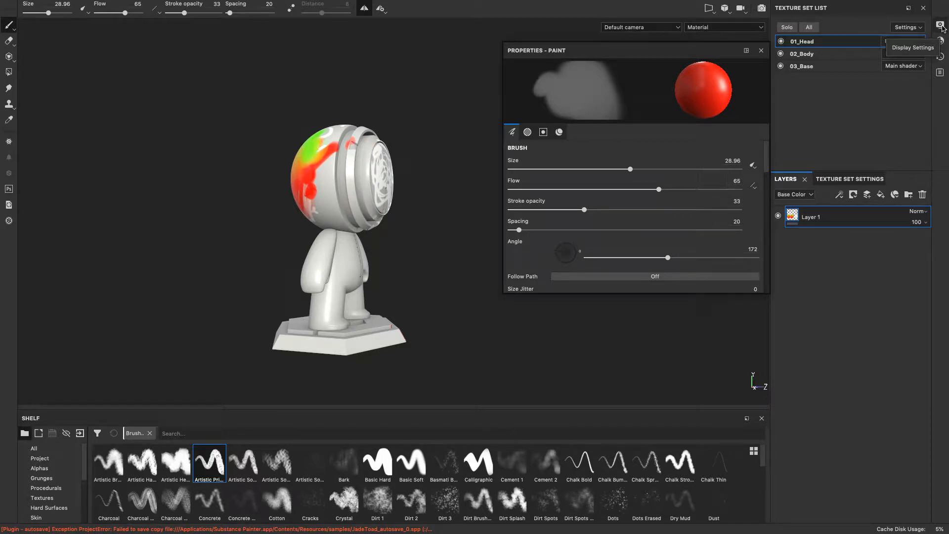
- Open the display settings to reach the environment options and turn the figure's face and side into view
{"action": "left_click", "coordinate": [941, 26]}
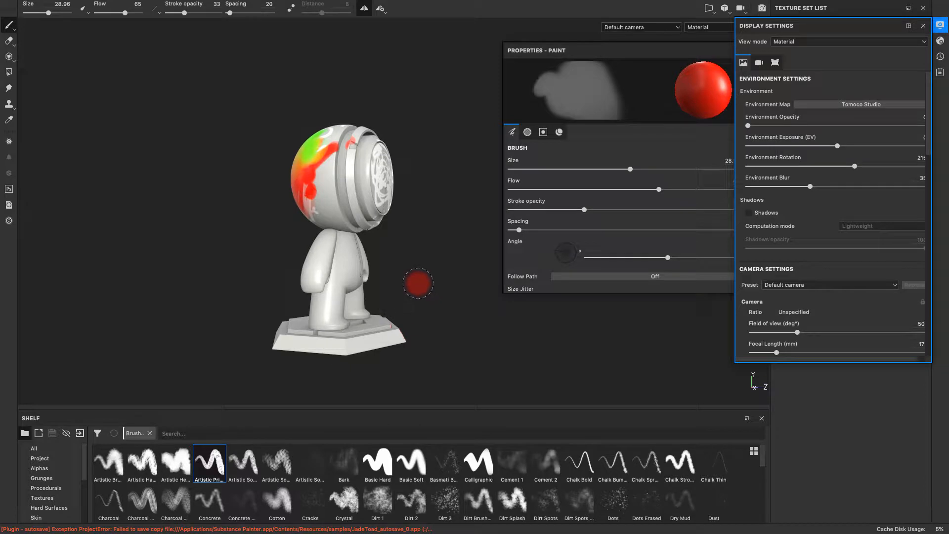
{"action": "scroll", "coordinate": [418, 283], "scroll_direction": "down", "scroll_amount": 2}
{"action": "mouse_move", "coordinate": [400, 292]}
{"action": "left_mouse_down", "text": "alt"}
{"action": "mouse_move", "coordinate": [663, 318]}
{"action": "mouse_move", "coordinate": [649, 397]}
{"action": "mouse_move", "coordinate": [311, 278]}
{"action": "mouse_move", "coordinate": [291, 296]}
{"action": "left_mouse_up", "text": "alt"}
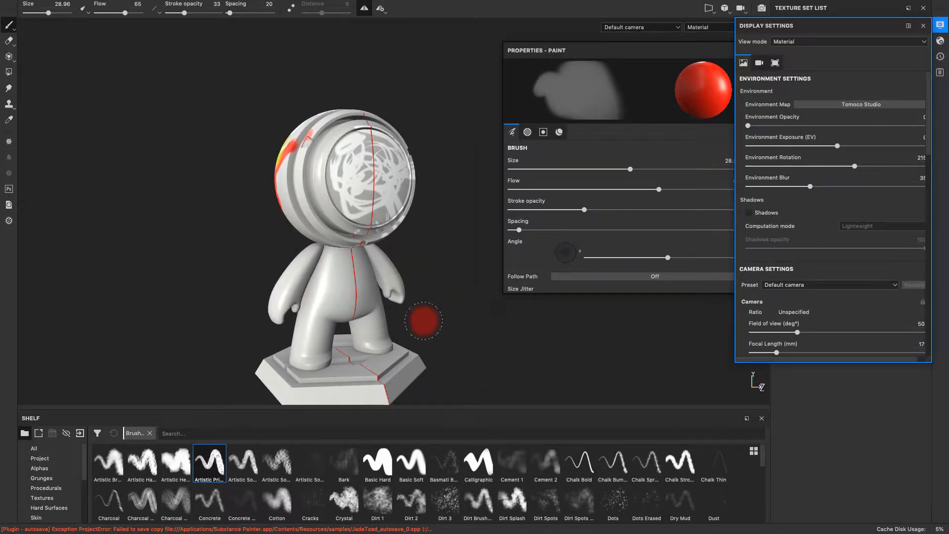
{"action": "left_click_drag", "start_coordinate": [425, 322], "coordinate": [508, 315], "text": "alt"}
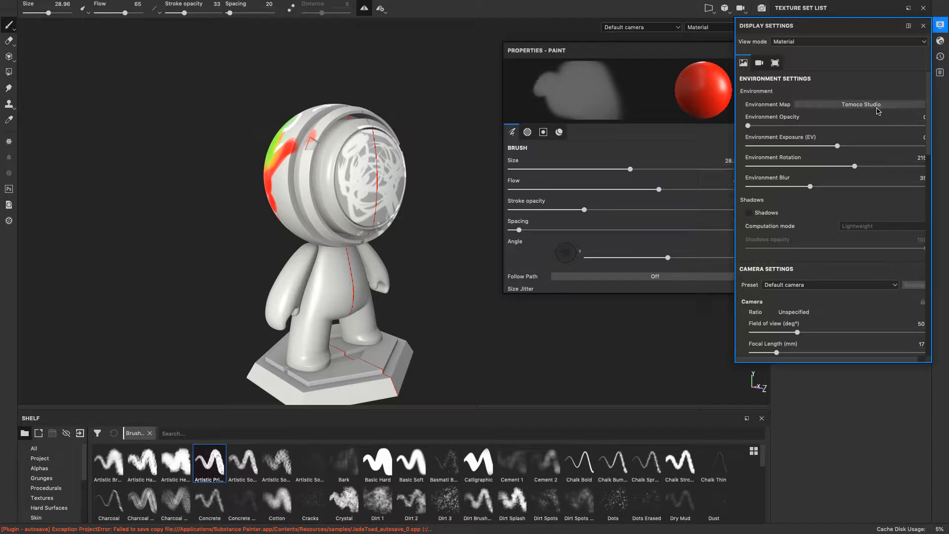
- Try the Cave Entry Forest, Bonifacio Street and Glazed Patio environment maps on the figure
{"action": "left_click", "coordinate": [878, 105]}
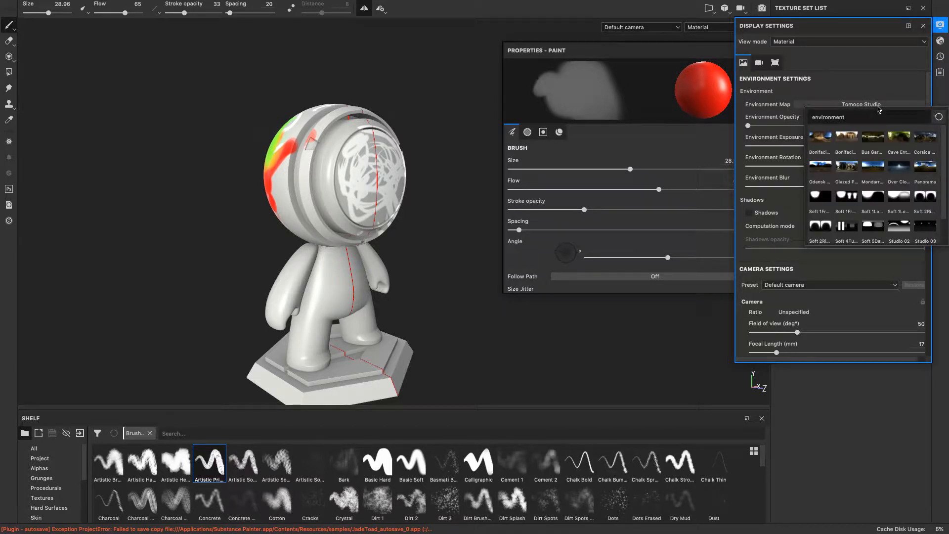
{"action": "left_click", "coordinate": [891, 138]}
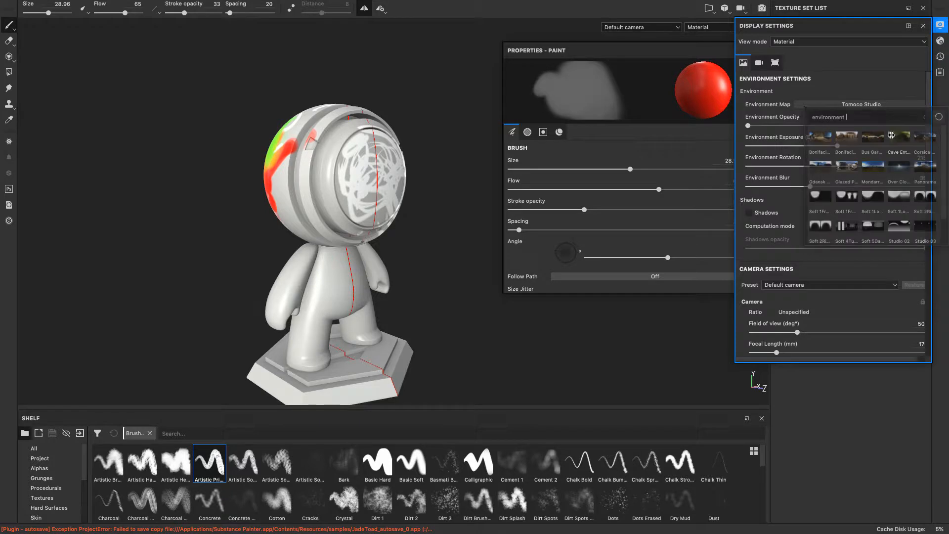
{"action": "left_click", "coordinate": [850, 105]}
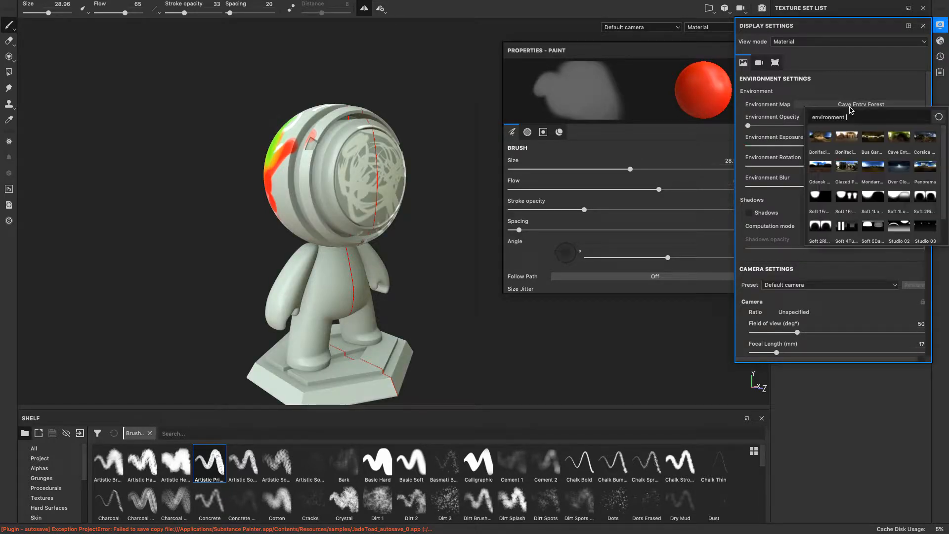
{"action": "left_click", "coordinate": [845, 141]}
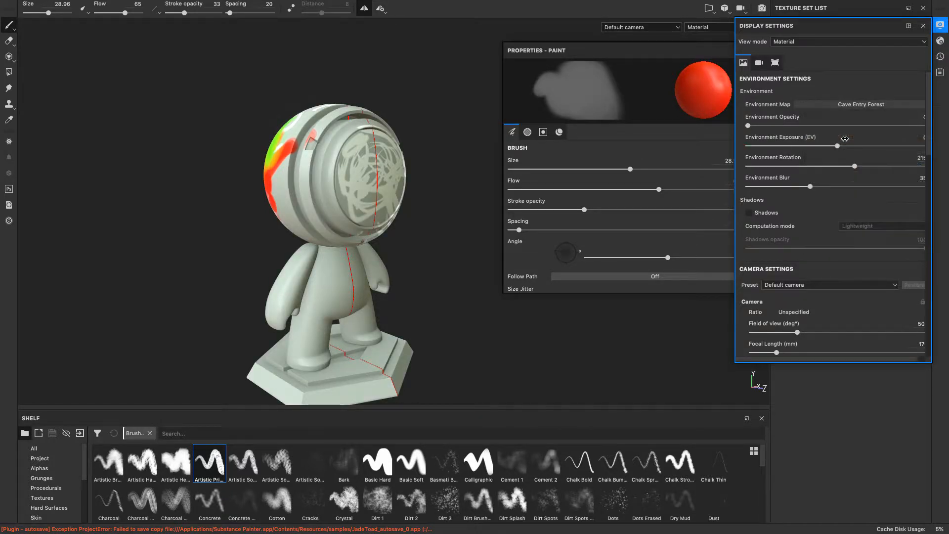
{"action": "left_click", "coordinate": [844, 107]}
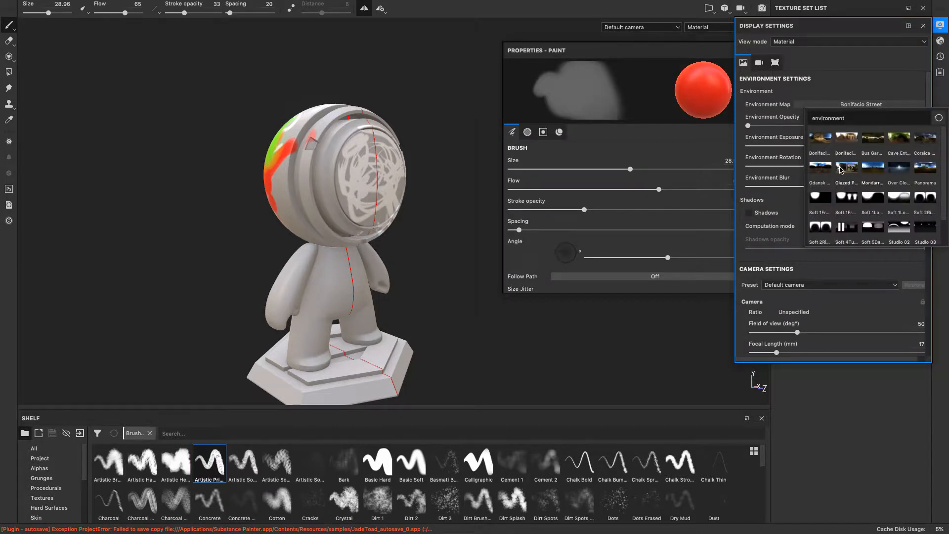
{"action": "left_click", "coordinate": [846, 168]}
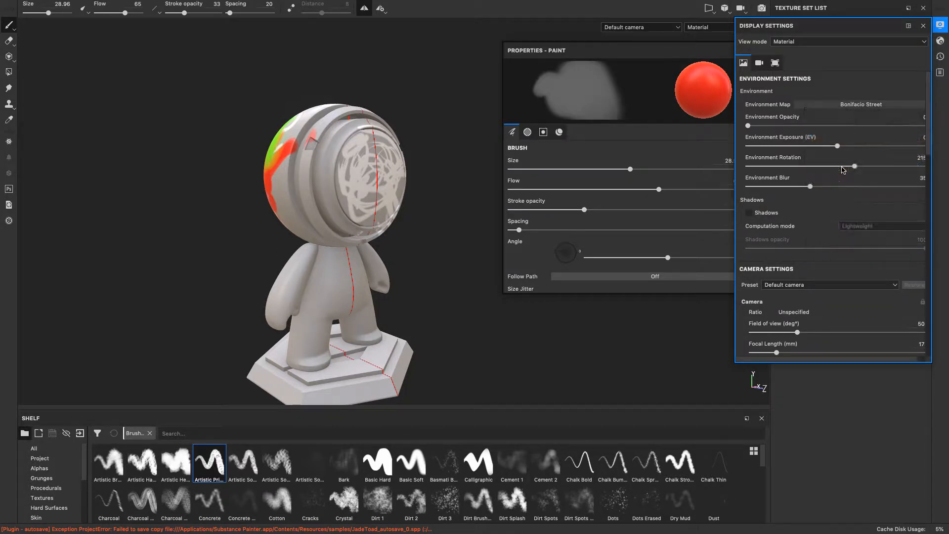
- Try the Mondarrain 3, Panorama and Studio 02 environment maps on the figure
{"action": "left_click", "coordinate": [886, 108]}
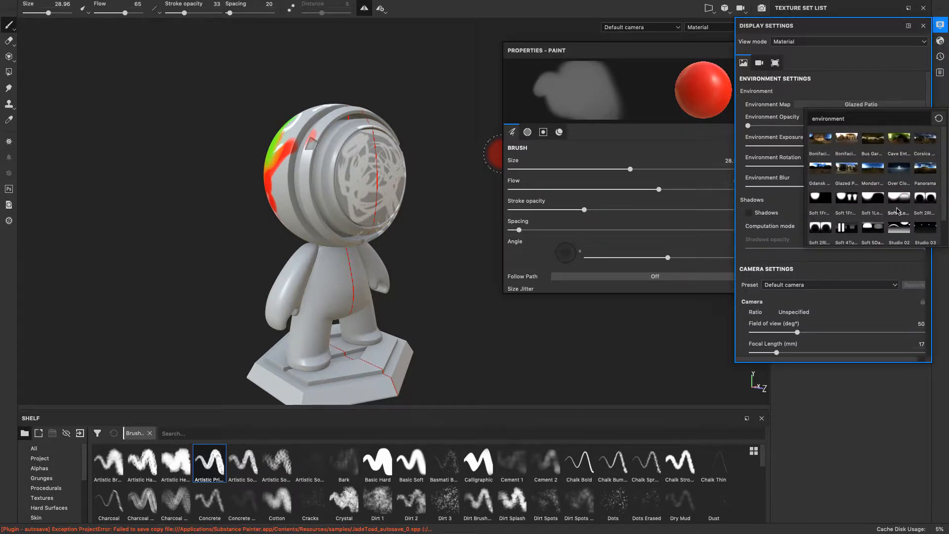
{"action": "left_click", "coordinate": [873, 168]}
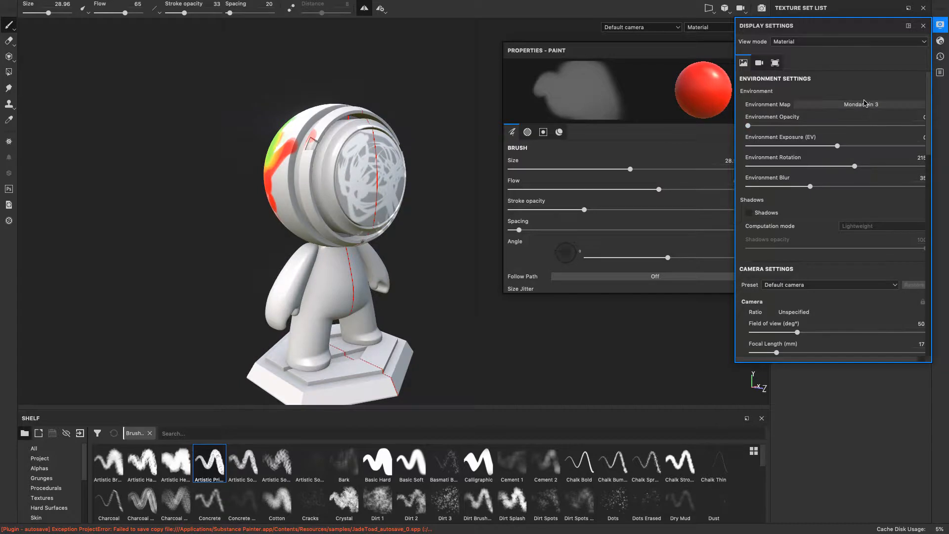
{"action": "left_click", "coordinate": [866, 105]}
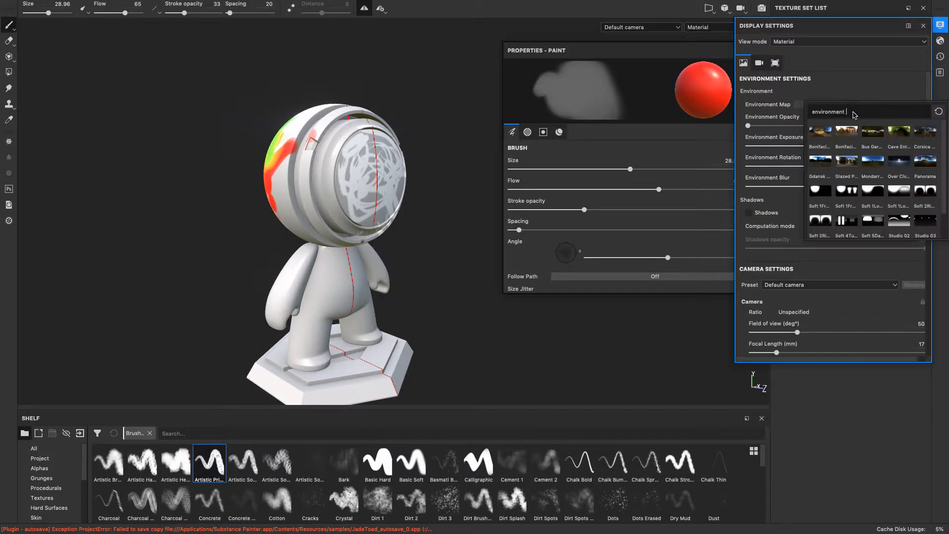
{"action": "left_click", "coordinate": [921, 164]}
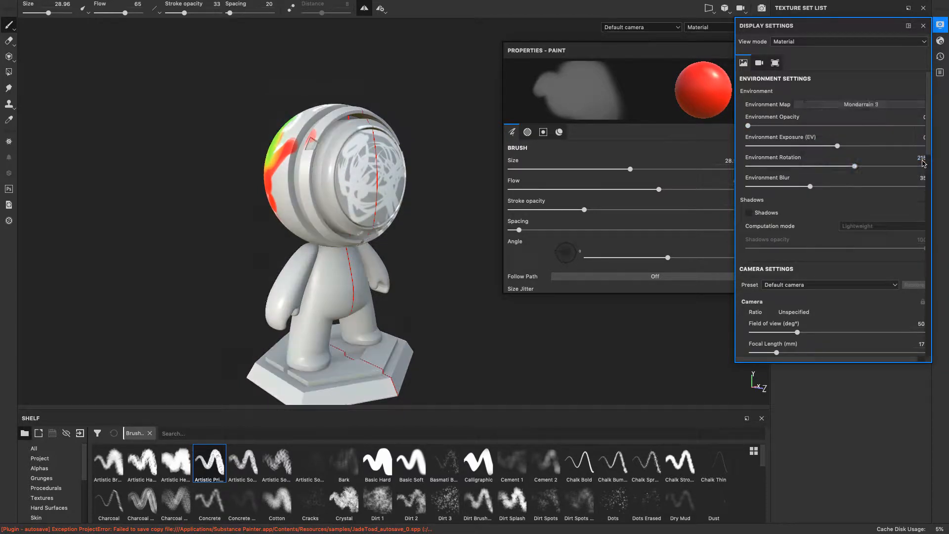
{"action": "left_click", "coordinate": [885, 105]}
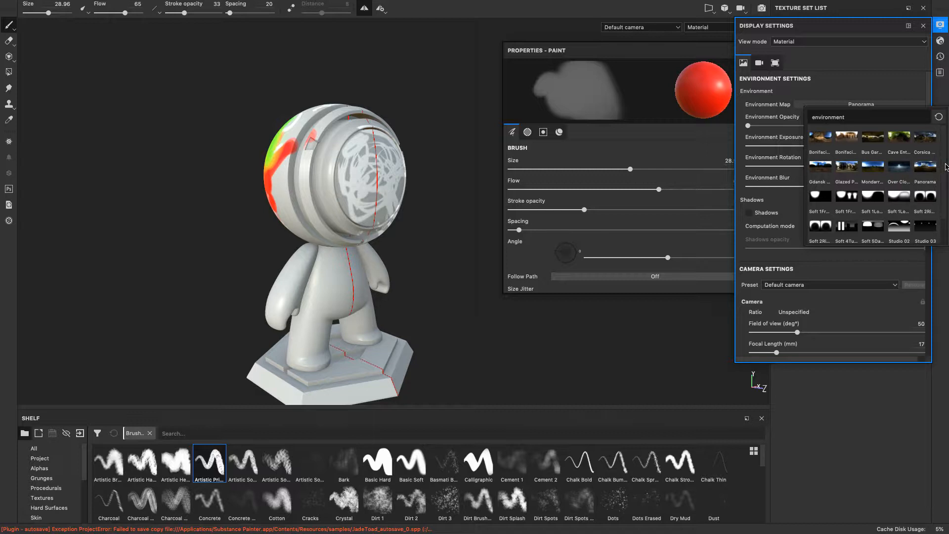
{"action": "scroll", "coordinate": [933, 176], "scroll_direction": "down", "scroll_amount": 2}
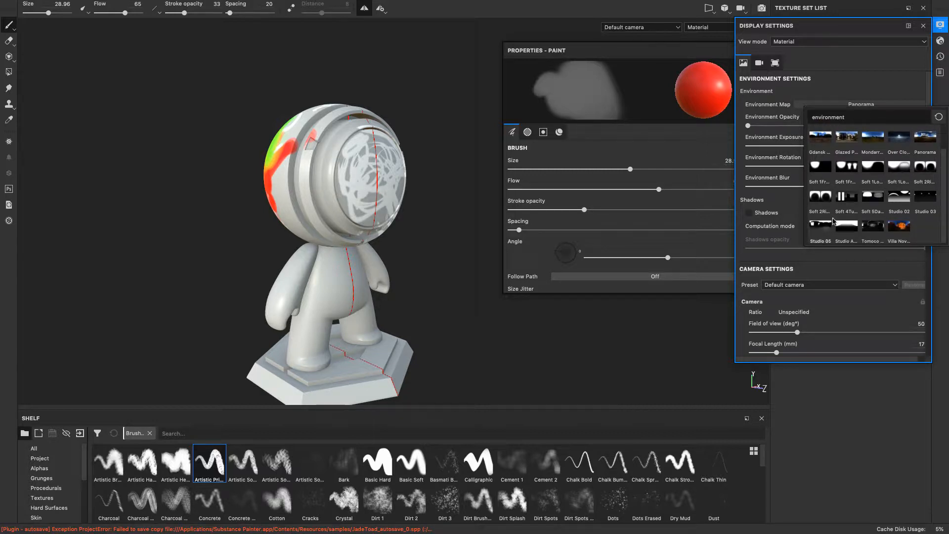
{"action": "left_click", "coordinate": [901, 198]}
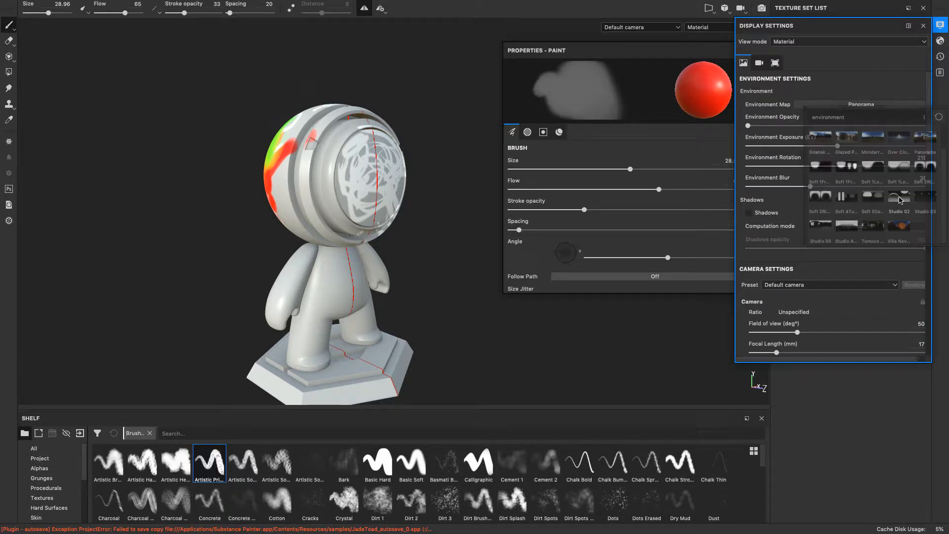
- Try the Soft 2RingHighContrast environment map, and settle on Soft 2RingLowContrast
{"action": "left_click", "coordinate": [856, 106]}
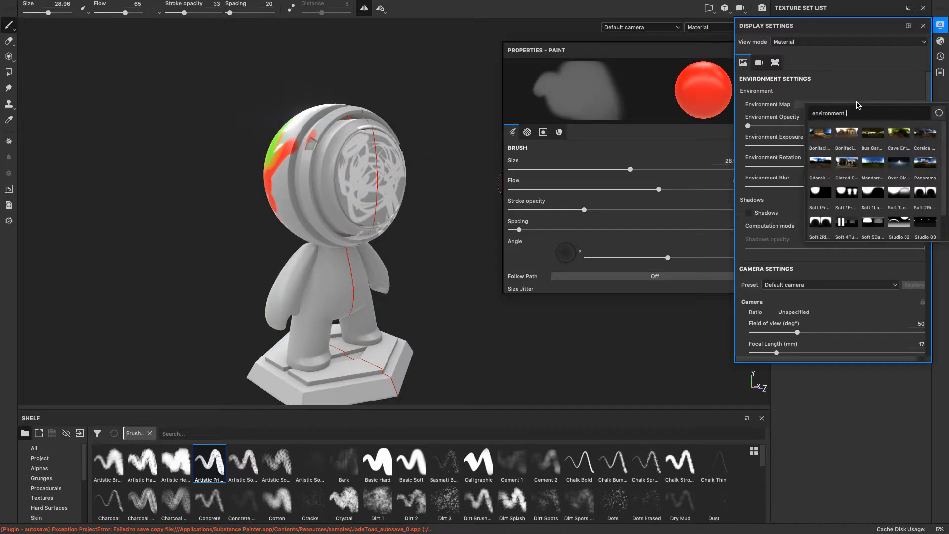
{"action": "left_click", "coordinate": [921, 198]}
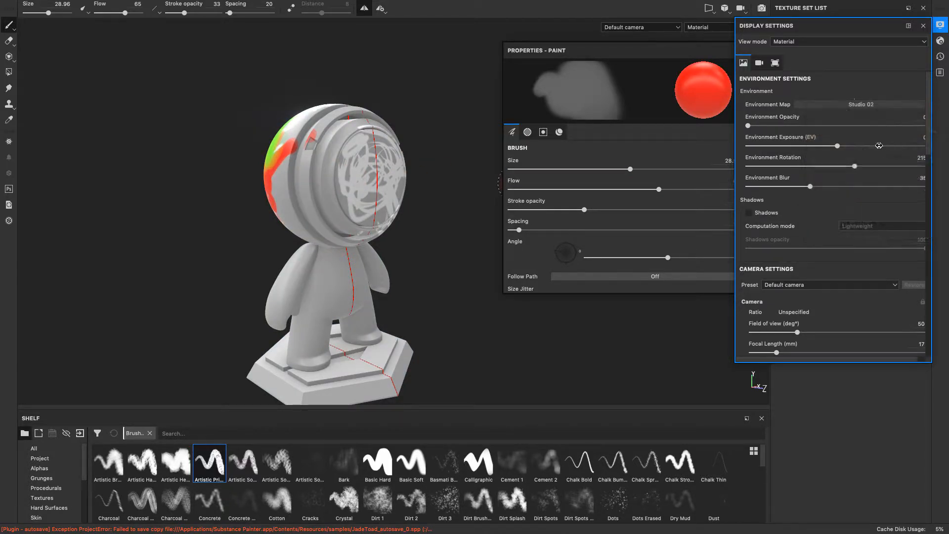
{"action": "left_click", "coordinate": [860, 105]}
{"action": "left_click", "coordinate": [821, 225]}
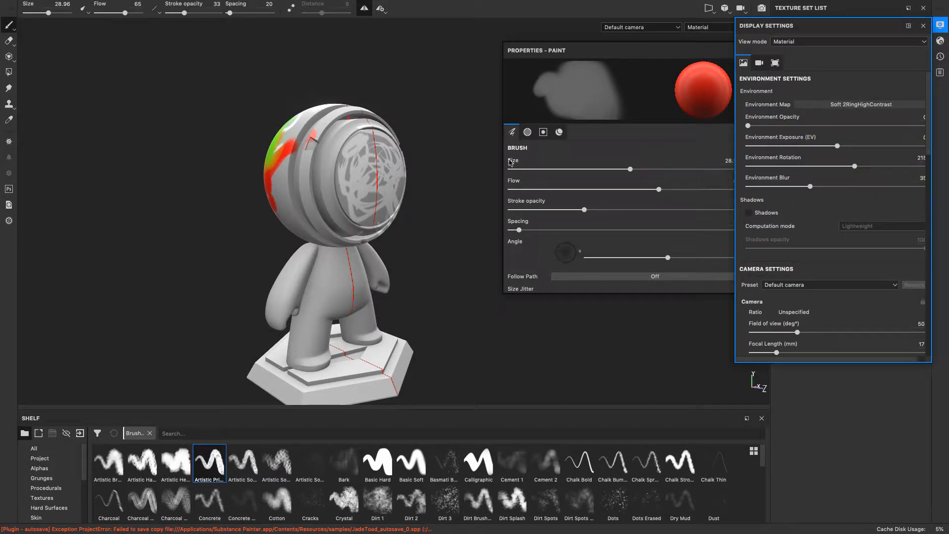
- Rotate the environment lighting around the figure to 227 and inspect the shading on the side of the head
{"action": "left_click_drag", "start_coordinate": [426, 270], "coordinate": [409, 287], "text": "alt"}
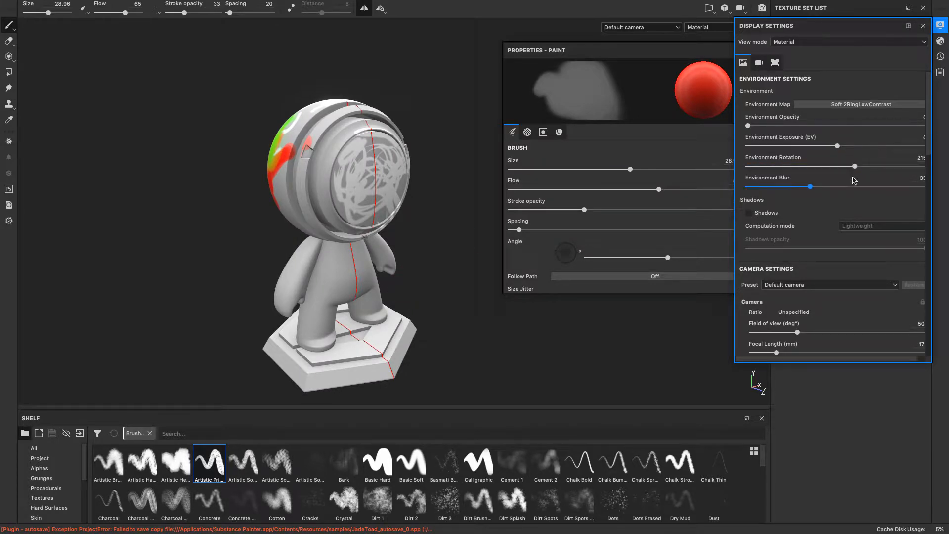
{"action": "mouse_move", "coordinate": [458, 292]}
{"action": "left_mouse_down", "text": "alt"}
{"action": "mouse_move", "coordinate": [547, 335]}
{"action": "mouse_move", "coordinate": [674, 343]}
{"action": "mouse_move", "coordinate": [385, 353]}
{"action": "mouse_move", "coordinate": [269, 322]}
{"action": "mouse_move", "coordinate": [410, 390]}
{"action": "mouse_move", "coordinate": [473, 352]}
{"action": "left_mouse_up", "text": "alt"}
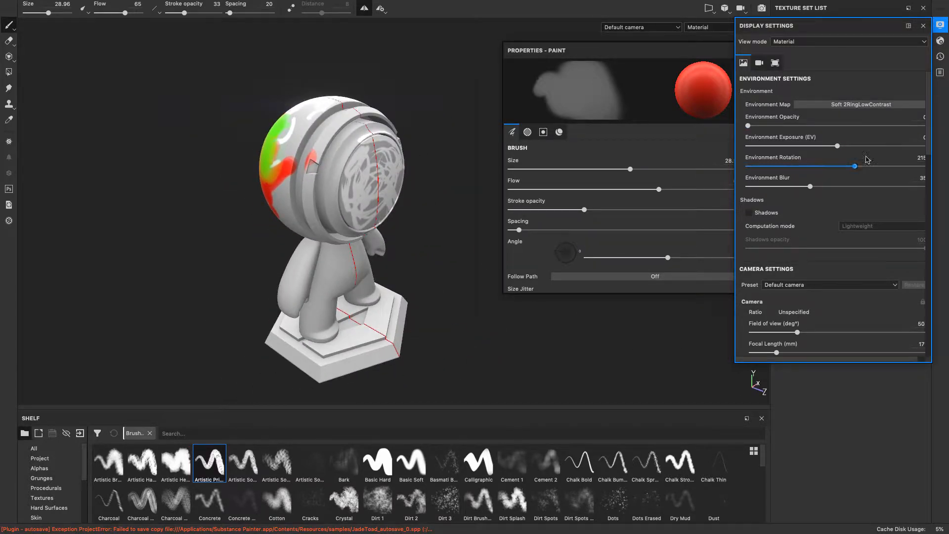
{"action": "mouse_move", "coordinate": [857, 169]}
{"action": "left_mouse_down"}
{"action": "mouse_move", "coordinate": [757, 169]}
{"action": "mouse_move", "coordinate": [829, 177]}
{"action": "mouse_move", "coordinate": [863, 167]}
{"action": "left_mouse_up"}
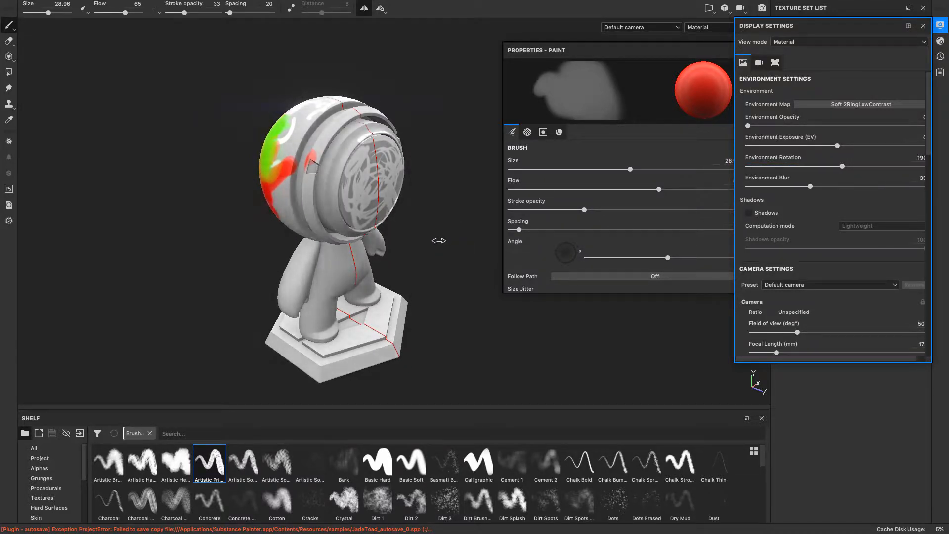
{"action": "mouse_move", "coordinate": [434, 235]}
{"action": "right_mouse_down", "text": "shift"}
{"action": "mouse_move", "coordinate": [415, 245]}
{"action": "mouse_move", "coordinate": [415, 257]}
{"action": "mouse_move", "coordinate": [399, 252]}
{"action": "mouse_move", "coordinate": [440, 247]}
{"action": "right_mouse_up", "text": "shift"}
{"action": "mouse_move", "coordinate": [451, 263]}
{"action": "left_mouse_down", "text": "alt"}
{"action": "mouse_move", "coordinate": [452, 272]}
{"action": "mouse_move", "coordinate": [443, 237]}
{"action": "mouse_move", "coordinate": [467, 160]}
{"action": "mouse_move", "coordinate": [475, 197]}
{"action": "left_mouse_up", "text": "alt"}
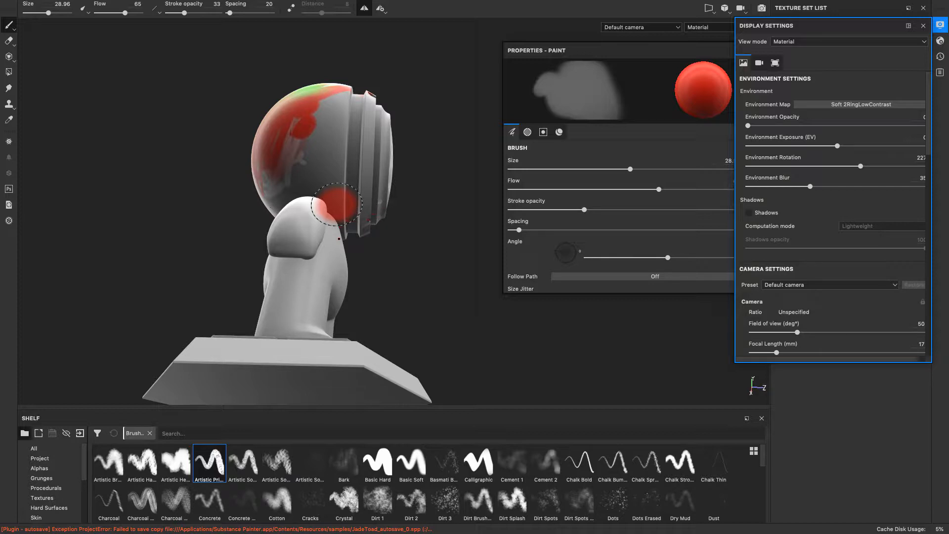
- Rotate the environment lighting to about 316 and view the figure's shading from the front
{"action": "mouse_move", "coordinate": [118, 271]}
{"action": "right_mouse_down", "text": "shift"}
{"action": "mouse_move", "coordinate": [85, 263]}
{"action": "mouse_move", "coordinate": [384, 273]}
{"action": "mouse_move", "coordinate": [244, 273]}
{"action": "right_mouse_up", "text": "shift"}
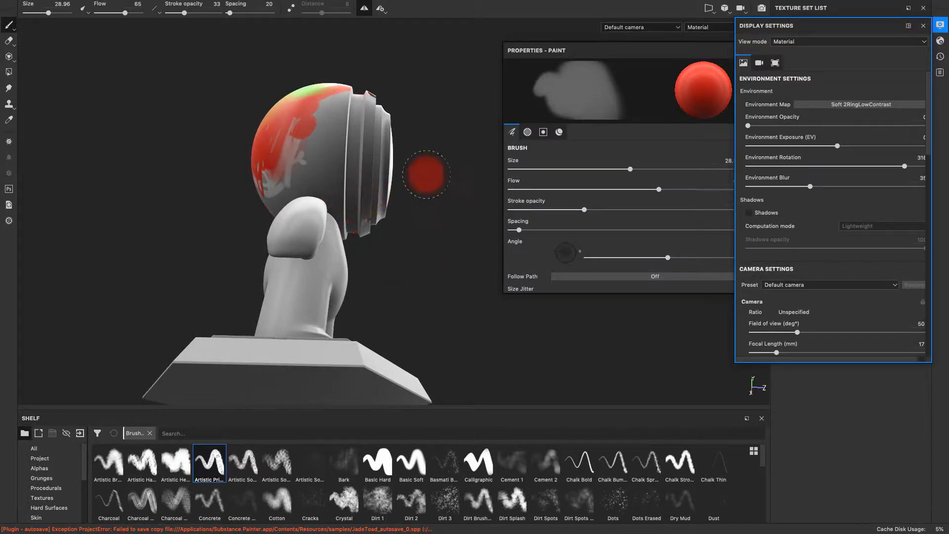
{"action": "left_click_drag", "start_coordinate": [440, 203], "coordinate": [202, 286], "text": "alt"}
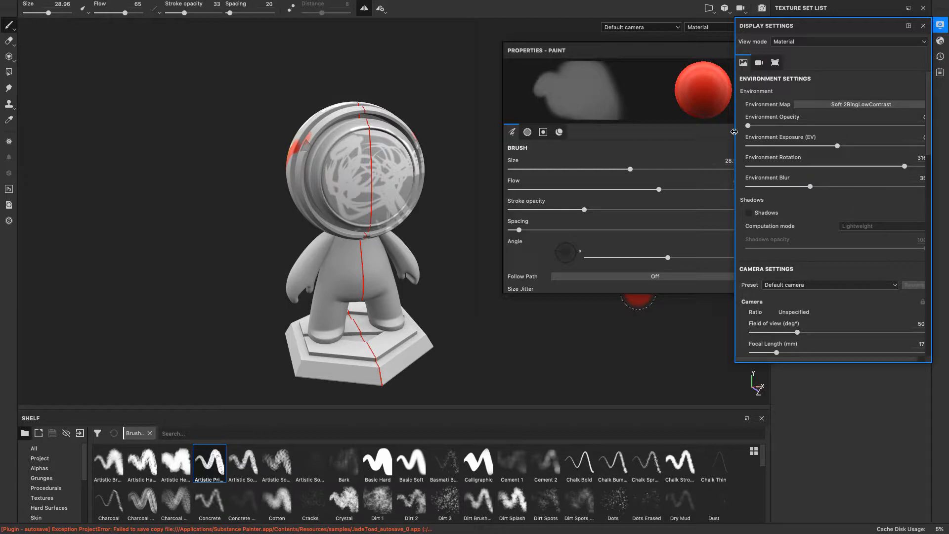
- Turn on viewport shadows, try the Intensive computation mode, and settle on Lightweight with a shadows opacity of 92
{"action": "left_click", "coordinate": [753, 216]}
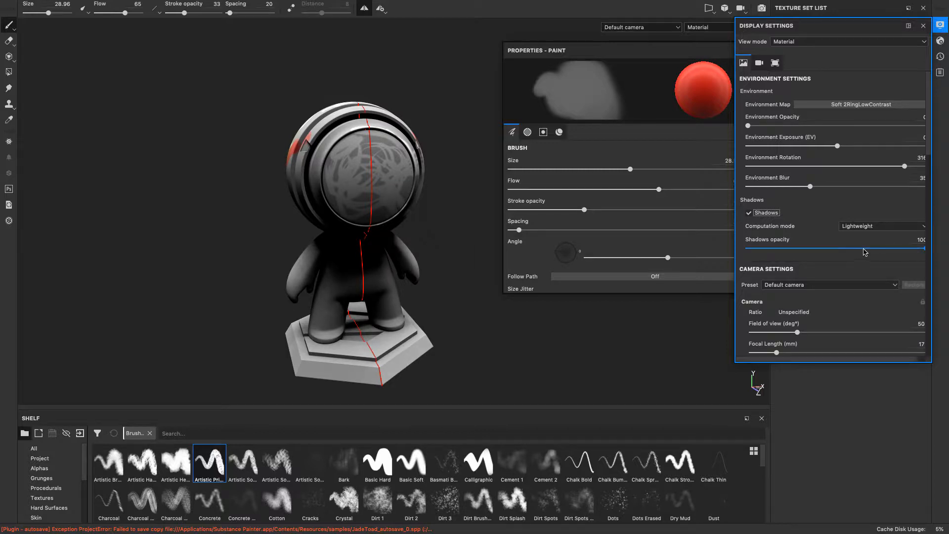
{"action": "mouse_move", "coordinate": [864, 249]}
{"action": "left_mouse_down"}
{"action": "mouse_move", "coordinate": [806, 249]}
{"action": "mouse_move", "coordinate": [914, 249]}
{"action": "mouse_move", "coordinate": [832, 249]}
{"action": "mouse_move", "coordinate": [865, 249]}
{"action": "left_mouse_up"}
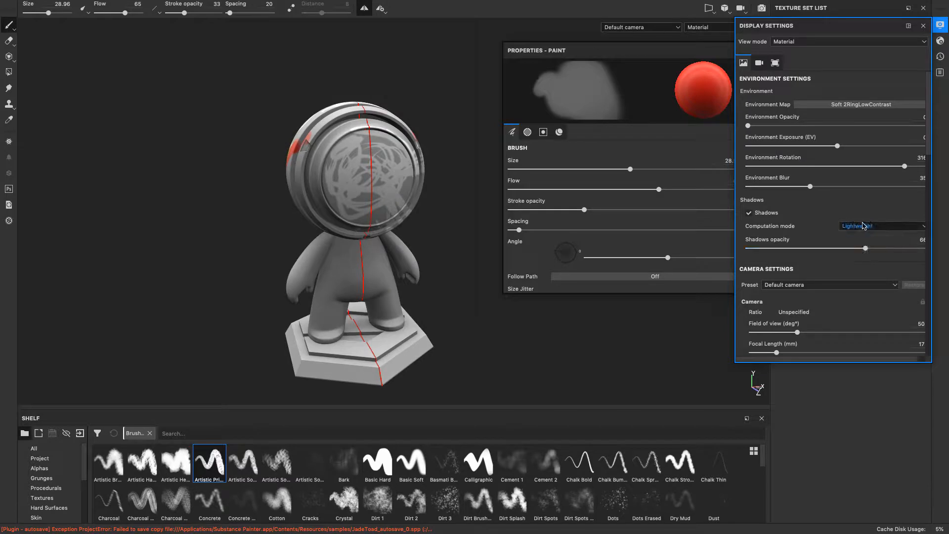
{"action": "left_click", "coordinate": [864, 226]}
{"action": "left_click", "coordinate": [875, 238]}
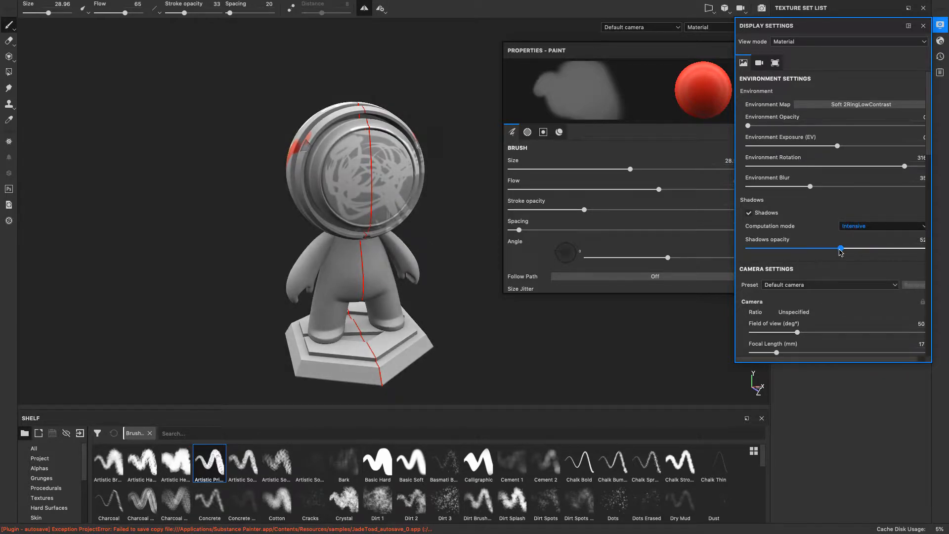
{"action": "left_click", "coordinate": [887, 226]}
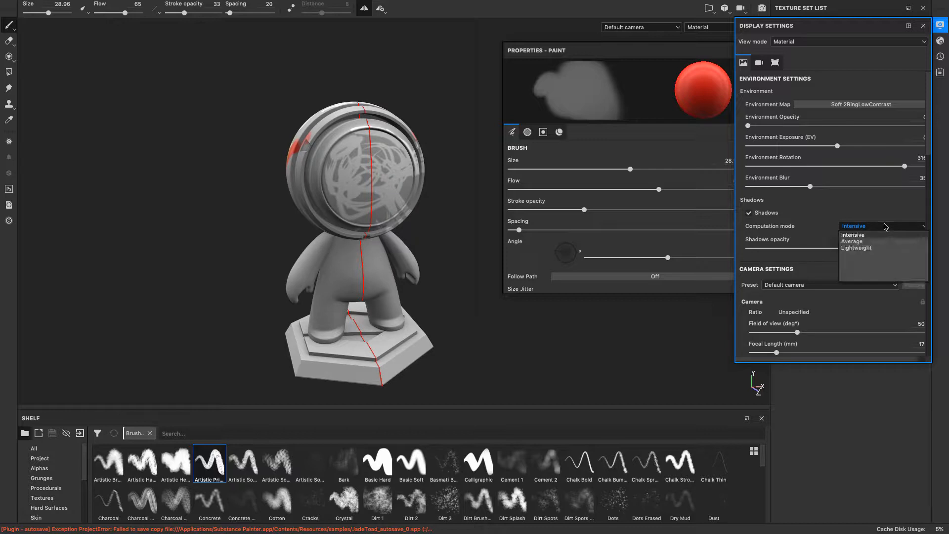
{"action": "left_click", "coordinate": [870, 248]}
{"action": "left_click_drag", "start_coordinate": [865, 249], "coordinate": [912, 248]}
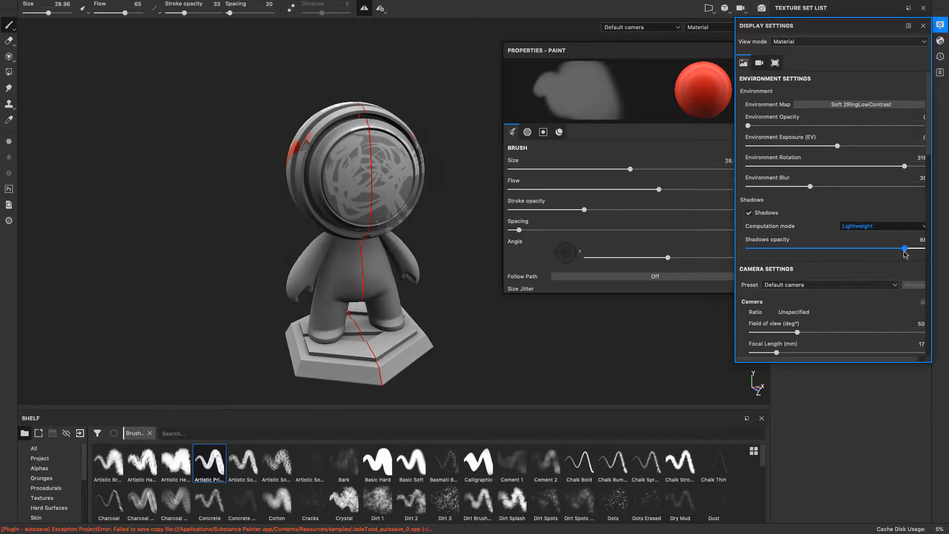
- Switch the environment map to Studio 02 and turn the viewport shadows off
{"action": "left_click", "coordinate": [861, 105]}
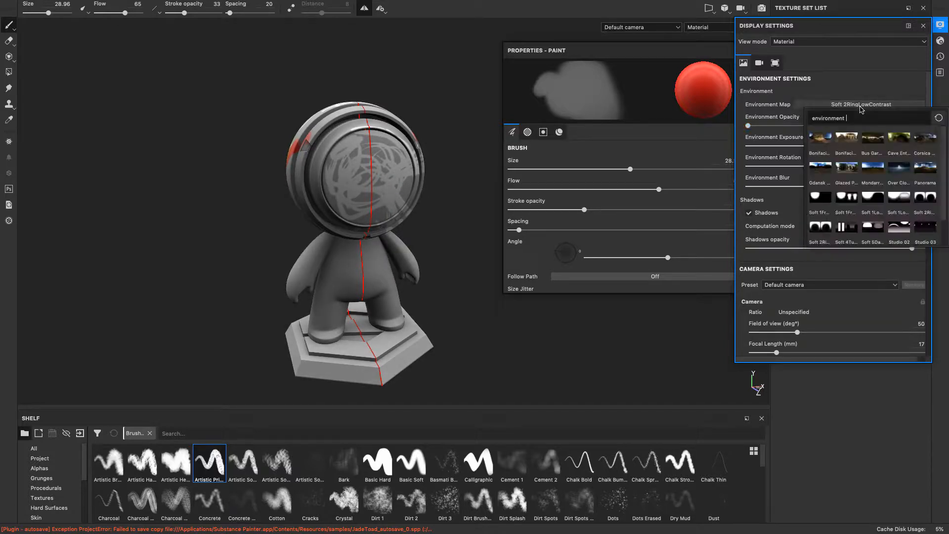
{"action": "left_click", "coordinate": [905, 229]}
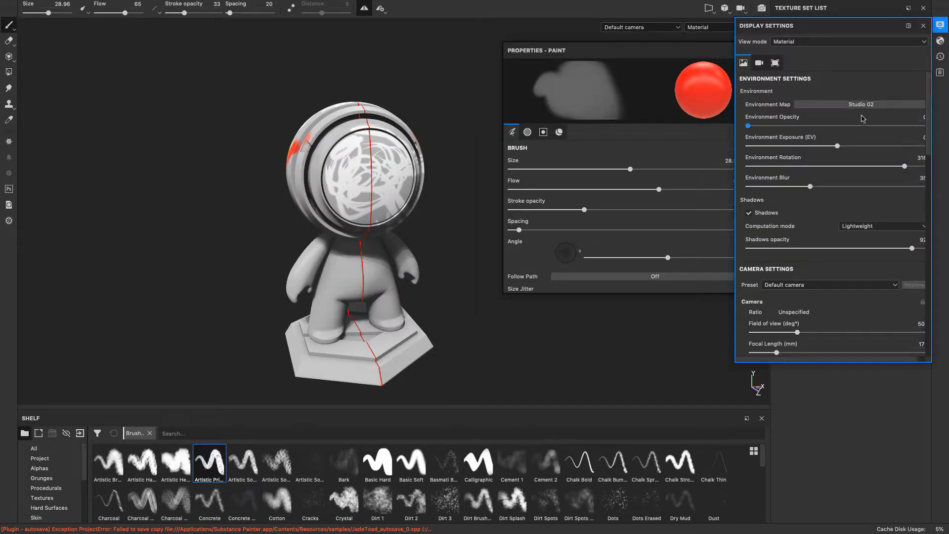
{"action": "left_click", "coordinate": [749, 213]}
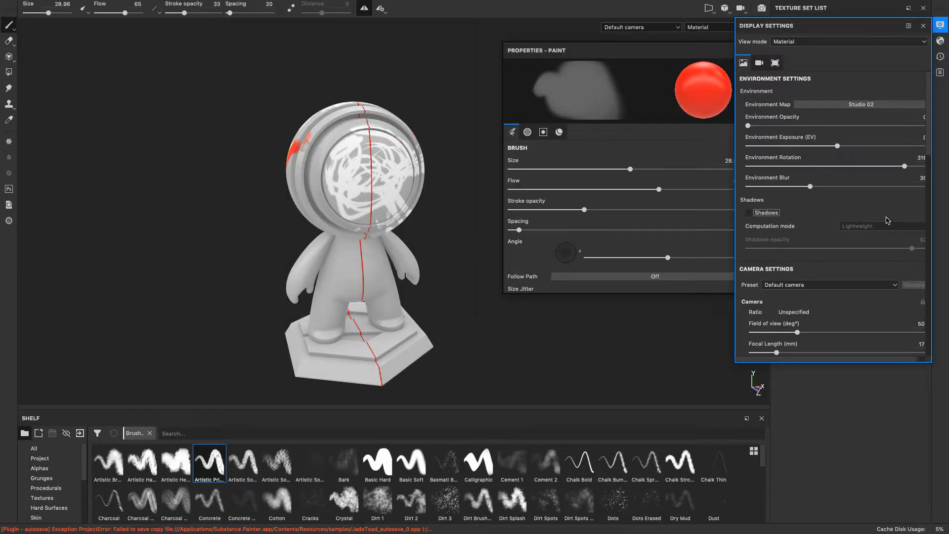
- Look through the camera settings and examine the figure's perspective distortion from several angles and distances
{"action": "scroll", "coordinate": [883, 215], "scroll_direction": "down", "scroll_amount": 5}
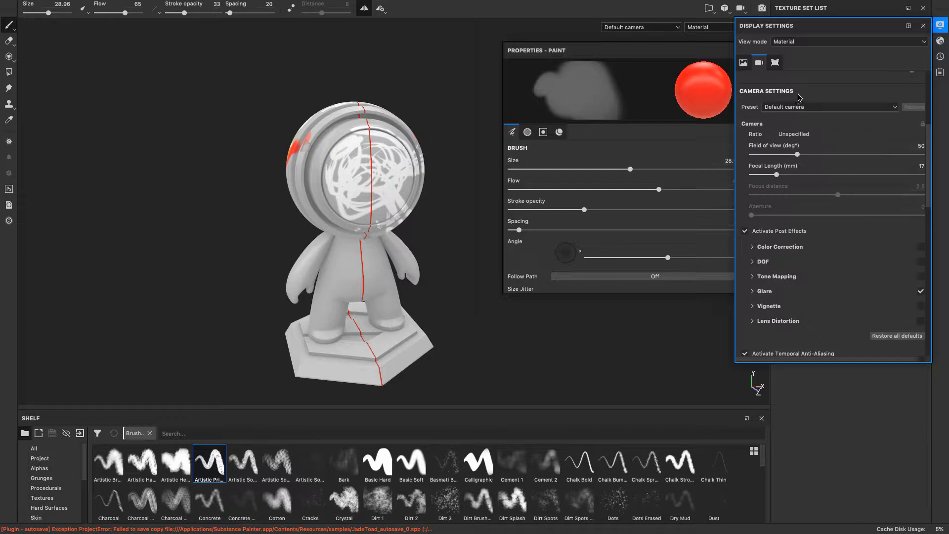
{"action": "scroll", "coordinate": [815, 109], "scroll_direction": "up", "scroll_amount": 5}
{"action": "scroll", "coordinate": [865, 123], "scroll_direction": "down", "scroll_amount": 3}
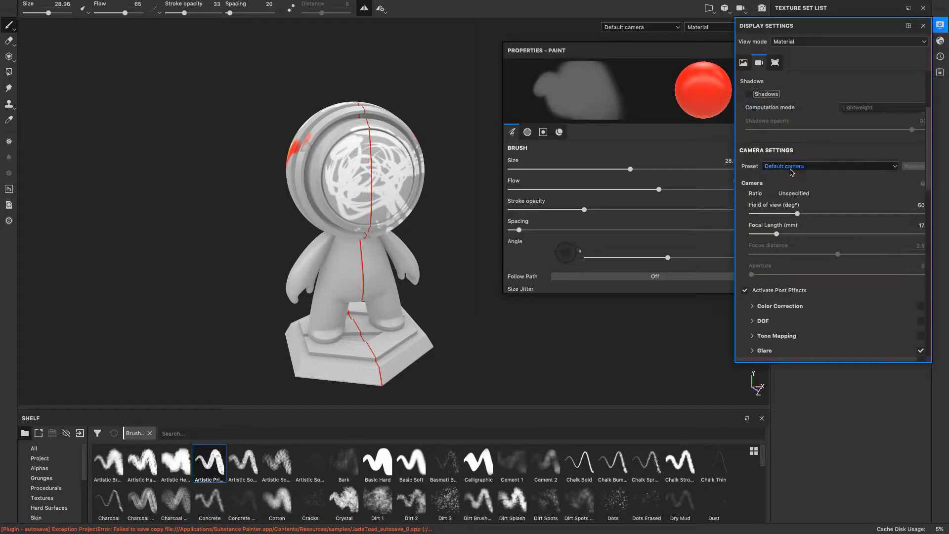
{"action": "mouse_move", "coordinate": [470, 262]}
{"action": "left_mouse_down", "text": "alt"}
{"action": "mouse_move", "coordinate": [466, 378]}
{"action": "mouse_move", "coordinate": [430, 346]}
{"action": "mouse_move", "coordinate": [312, 308]}
{"action": "mouse_move", "coordinate": [600, 276]}
{"action": "mouse_move", "coordinate": [532, 352]}
{"action": "mouse_move", "coordinate": [387, 269]}
{"action": "mouse_move", "coordinate": [440, 260]}
{"action": "mouse_move", "coordinate": [359, 249]}
{"action": "mouse_move", "coordinate": [199, 256]}
{"action": "mouse_move", "coordinate": [424, 265]}
{"action": "mouse_move", "coordinate": [631, 323]}
{"action": "mouse_move", "coordinate": [488, 331]}
{"action": "mouse_move", "coordinate": [231, 254]}
{"action": "mouse_move", "coordinate": [243, 252]}
{"action": "left_mouse_up", "text": "alt"}
{"action": "scroll", "coordinate": [267, 245], "scroll_direction": "down", "scroll_amount": 2}
{"action": "scroll", "coordinate": [288, 239], "scroll_direction": "up", "scroll_amount": 4}
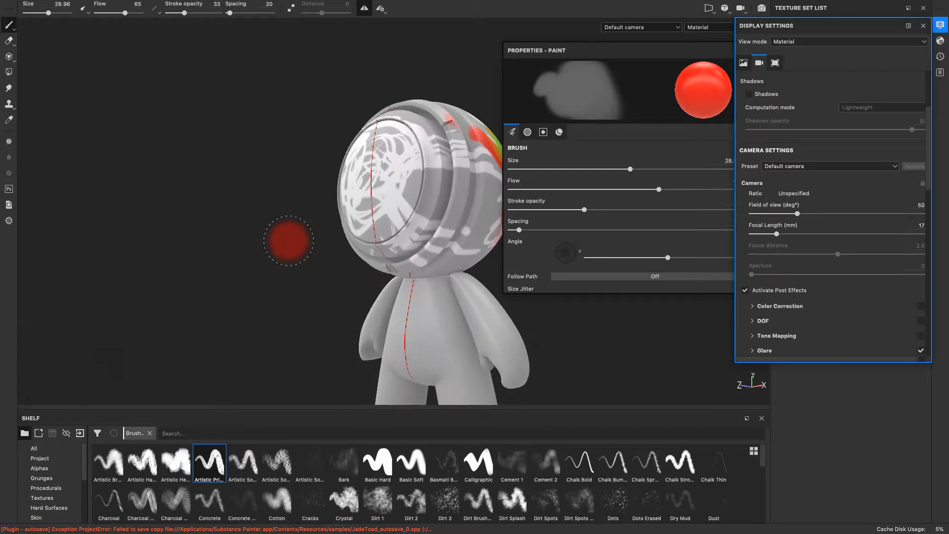
{"action": "mouse_move", "coordinate": [272, 288]}
{"action": "left_mouse_down", "text": "alt"}
{"action": "mouse_move", "coordinate": [329, 245]}
{"action": "mouse_move", "coordinate": [324, 253]}
{"action": "left_mouse_up", "text": "alt"}
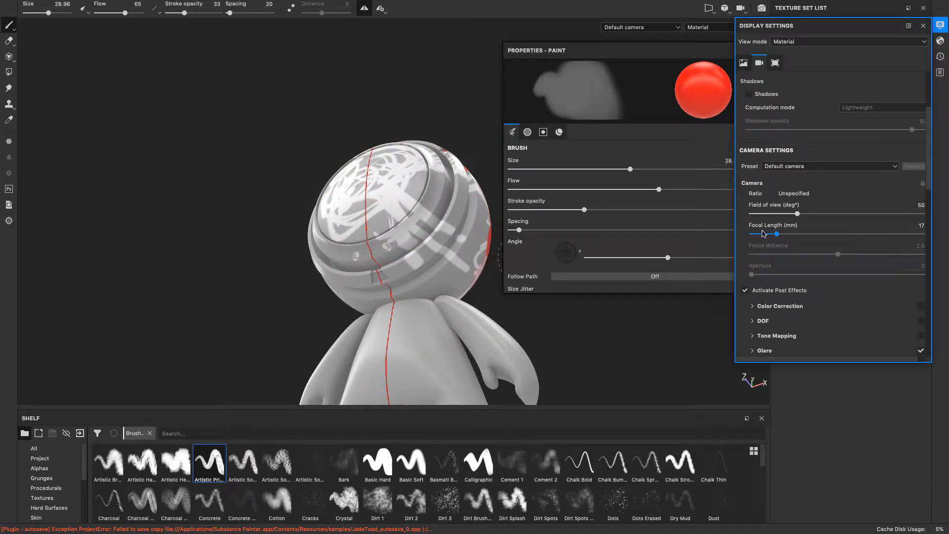
{"action": "scroll", "coordinate": [543, 327], "scroll_direction": "down", "scroll_amount": 4}
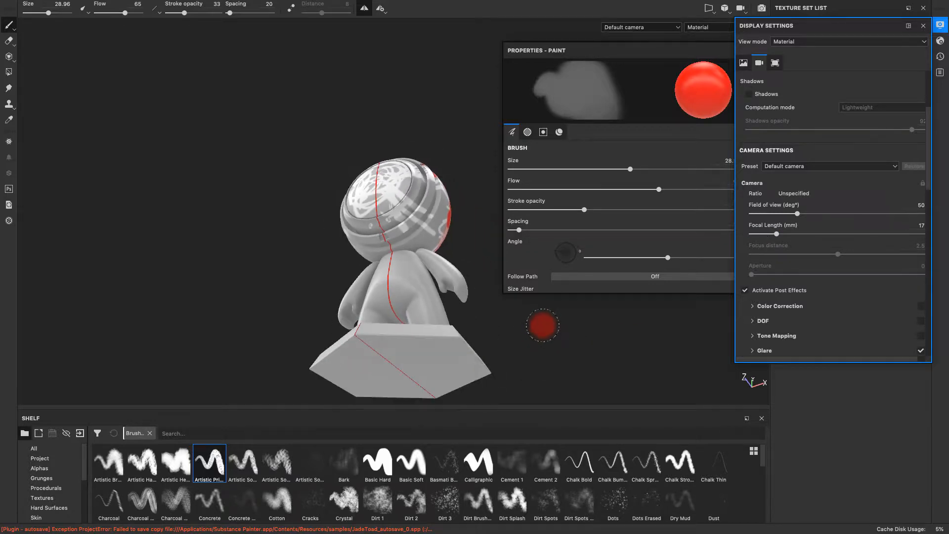
{"action": "mouse_move", "coordinate": [526, 326]}
{"action": "left_mouse_down", "text": "alt"}
{"action": "mouse_move", "coordinate": [538, 355]}
{"action": "mouse_move", "coordinate": [577, 372]}
{"action": "mouse_move", "coordinate": [534, 288]}
{"action": "left_mouse_up", "text": "alt"}
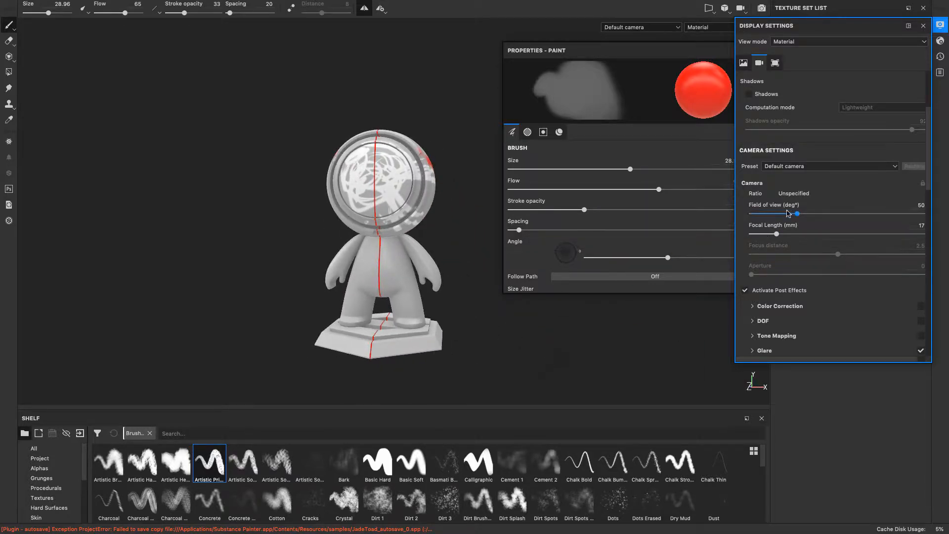
- Set the camera's focal length to 35 mm and check the figure's perspective up close and from a distance
{"action": "left_click_drag", "start_coordinate": [777, 236], "coordinate": [792, 239]}
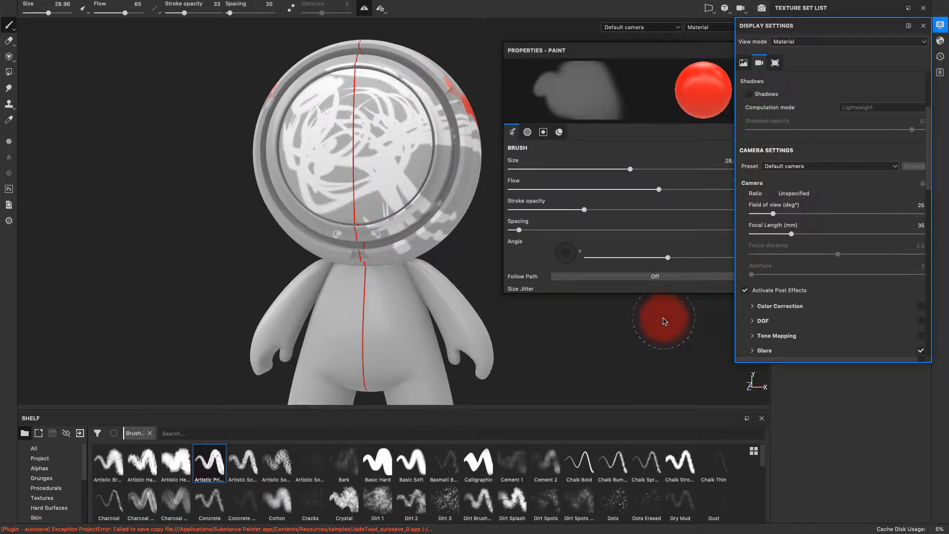
{"action": "left_click_drag", "start_coordinate": [691, 332], "coordinate": [606, 331], "text": "alt"}
{"action": "scroll", "coordinate": [606, 331], "scroll_direction": "up", "scroll_amount": 3}
{"action": "scroll", "coordinate": [608, 310], "scroll_direction": "down", "scroll_amount": 6}
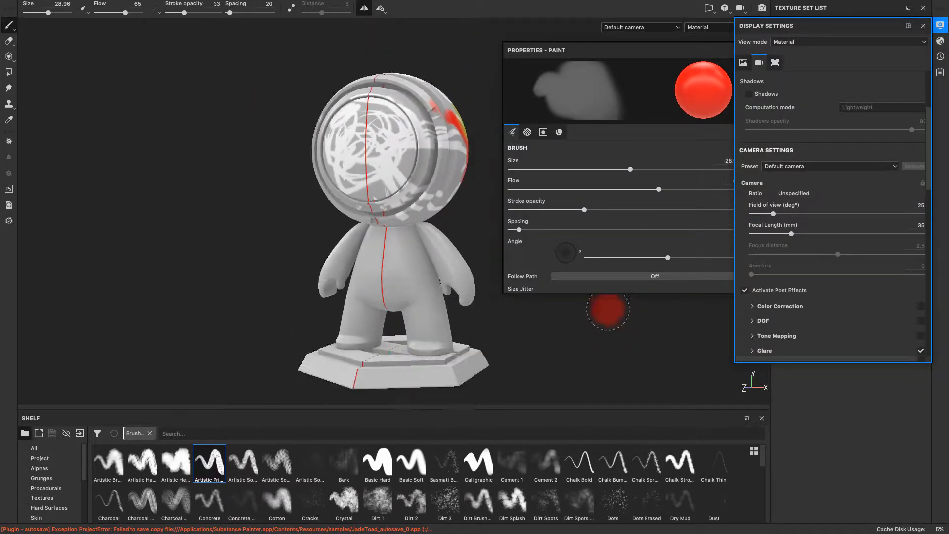
{"action": "mouse_move", "coordinate": [549, 319]}
{"action": "left_mouse_down", "text": "alt"}
{"action": "mouse_move", "coordinate": [706, 332]}
{"action": "mouse_move", "coordinate": [712, 347]}
{"action": "mouse_move", "coordinate": [506, 311]}
{"action": "mouse_move", "coordinate": [384, 311]}
{"action": "mouse_move", "coordinate": [422, 335]}
{"action": "mouse_move", "coordinate": [605, 342]}
{"action": "left_mouse_up", "text": "alt"}
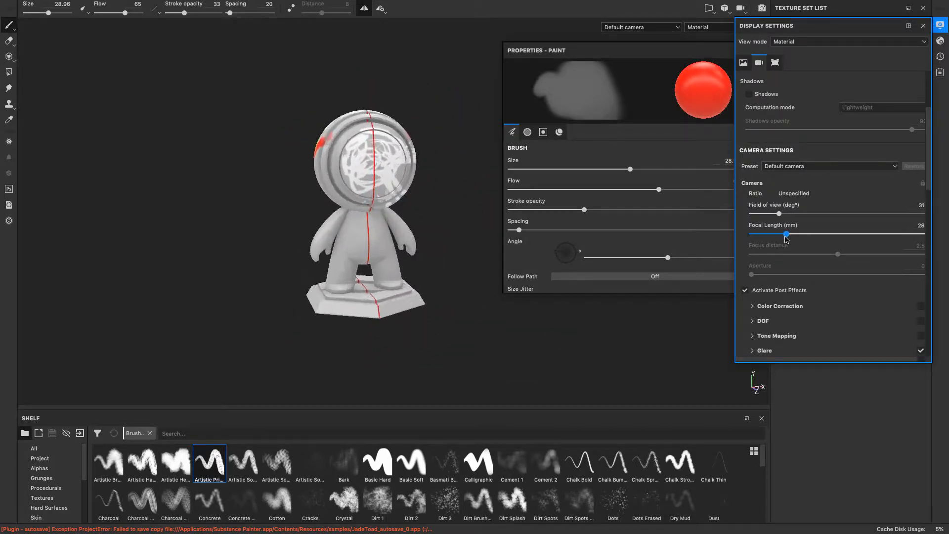
- Compare the figure at a 28 mm focal length, return the camera to 35 mm, and inspect the model from both sides
{"action": "mouse_move", "coordinate": [786, 237]}
{"action": "left_mouse_down"}
{"action": "mouse_move", "coordinate": [818, 235]}
{"action": "mouse_move", "coordinate": [793, 247]}
{"action": "left_mouse_up"}
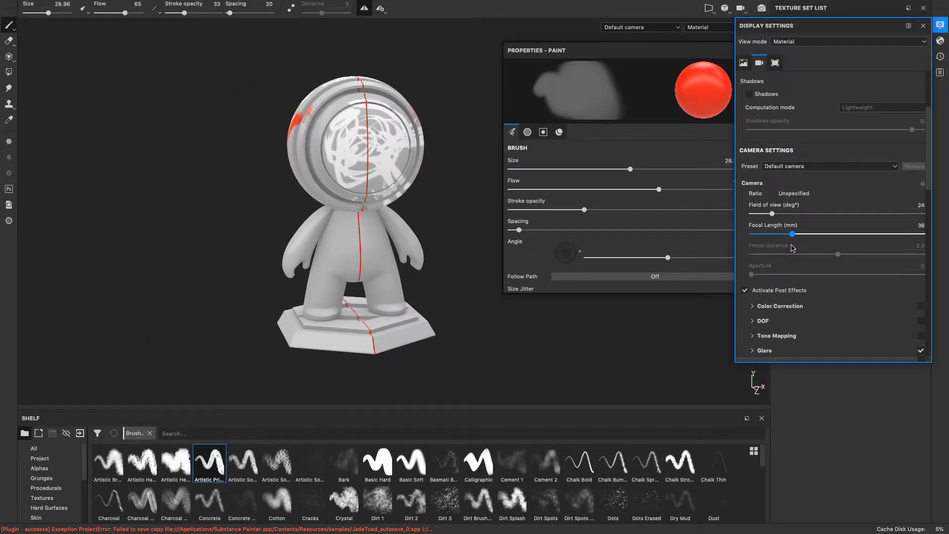
{"action": "mouse_move", "coordinate": [514, 307]}
{"action": "left_mouse_down", "text": "alt"}
{"action": "mouse_move", "coordinate": [376, 308]}
{"action": "mouse_move", "coordinate": [496, 349]}
{"action": "mouse_move", "coordinate": [735, 316]}
{"action": "mouse_move", "coordinate": [752, 339]}
{"action": "mouse_move", "coordinate": [457, 304]}
{"action": "mouse_move", "coordinate": [531, 339]}
{"action": "mouse_move", "coordinate": [505, 322]}
{"action": "mouse_move", "coordinate": [550, 302]}
{"action": "left_mouse_up", "text": "alt"}
{"action": "scroll", "coordinate": [814, 207], "scroll_direction": "down", "scroll_amount": 3}
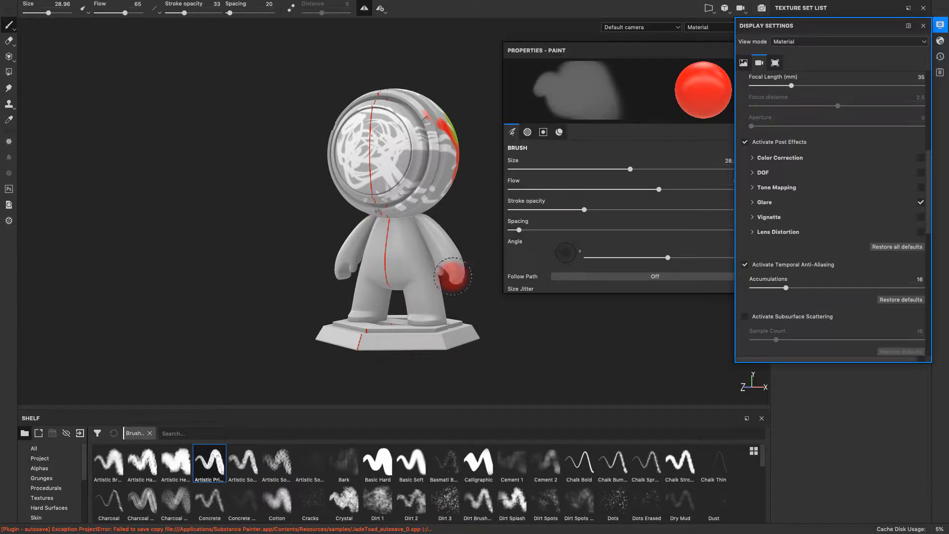
{"action": "mouse_move", "coordinate": [452, 273]}
{"action": "left_mouse_down", "text": "alt"}
{"action": "mouse_move", "coordinate": [281, 247]}
{"action": "mouse_move", "coordinate": [731, 305]}
{"action": "mouse_move", "coordinate": [727, 339]}
{"action": "mouse_move", "coordinate": [634, 271]}
{"action": "mouse_move", "coordinate": [549, 264]}
{"action": "mouse_move", "coordinate": [509, 290]}
{"action": "mouse_move", "coordinate": [441, 283]}
{"action": "mouse_move", "coordinate": [703, 299]}
{"action": "mouse_move", "coordinate": [726, 321]}
{"action": "left_mouse_up", "text": "alt"}
{"action": "left_click_drag", "start_coordinate": [549, 363], "coordinate": [388, 311], "text": "alt"}
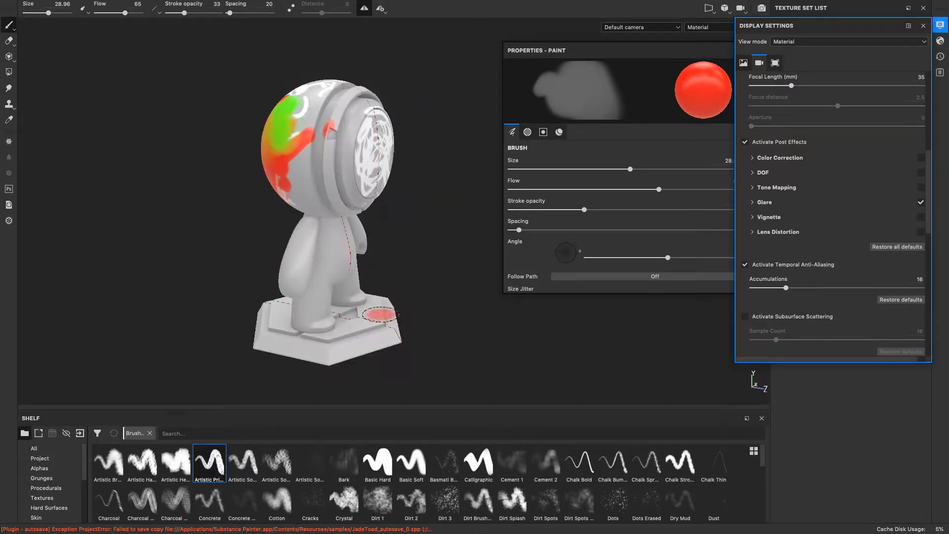
{"action": "mouse_move", "coordinate": [434, 247]}
{"action": "left_mouse_down", "text": "alt"}
{"action": "mouse_move", "coordinate": [363, 236]}
{"action": "mouse_move", "coordinate": [366, 229]}
{"action": "mouse_move", "coordinate": [272, 260]}
{"action": "mouse_move", "coordinate": [321, 99]}
{"action": "left_mouse_up", "text": "alt"}
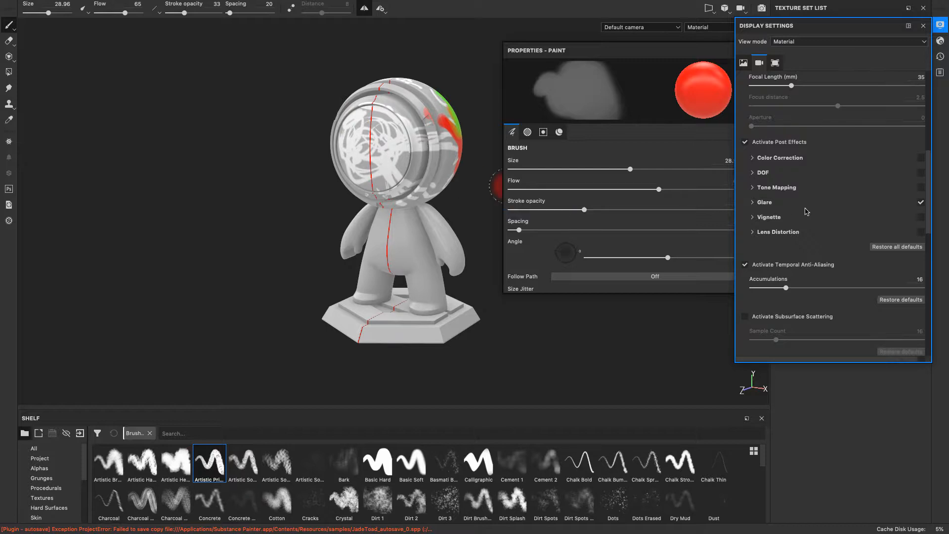
- Turn off the Glare post effect and close the display settings
{"action": "scroll", "coordinate": [771, 178], "scroll_direction": "up", "scroll_amount": 5}
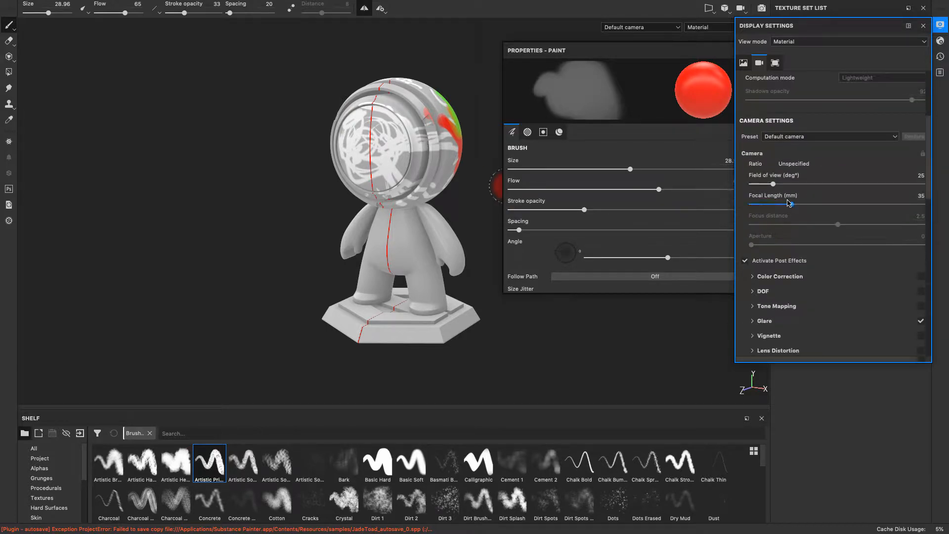
{"action": "scroll", "coordinate": [786, 203], "scroll_direction": "down", "scroll_amount": 3}
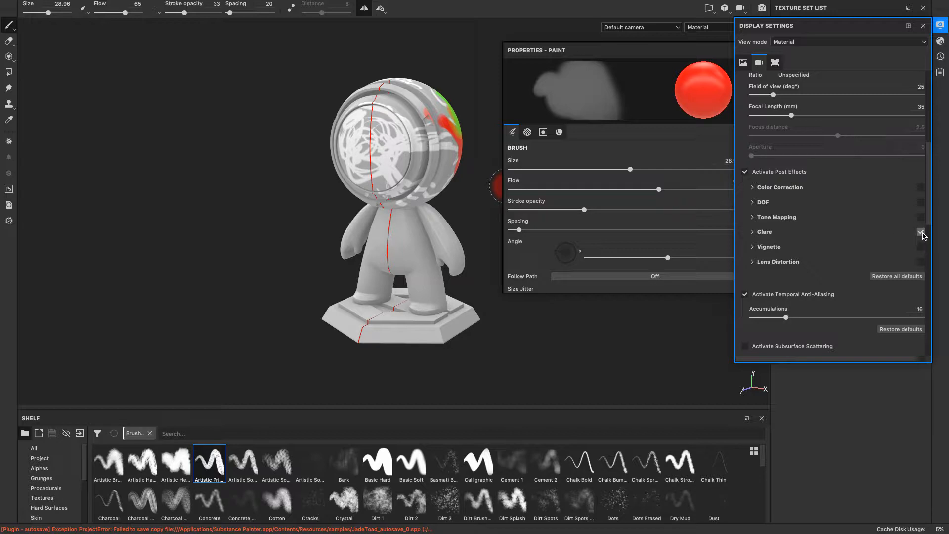
{"action": "left_click_drag", "start_coordinate": [561, 338], "coordinate": [625, 334], "text": "alt"}
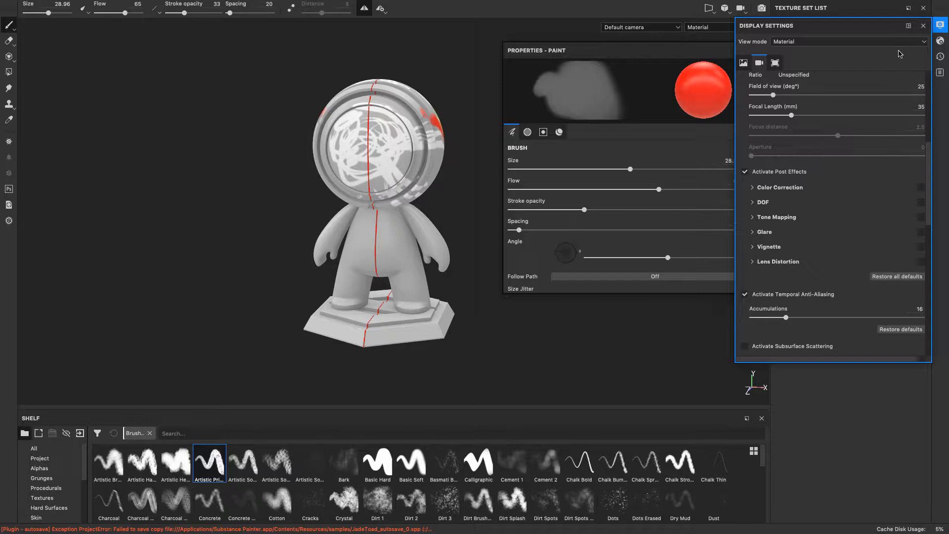
{"action": "scroll", "coordinate": [878, 136], "scroll_direction": "up", "scroll_amount": 6}
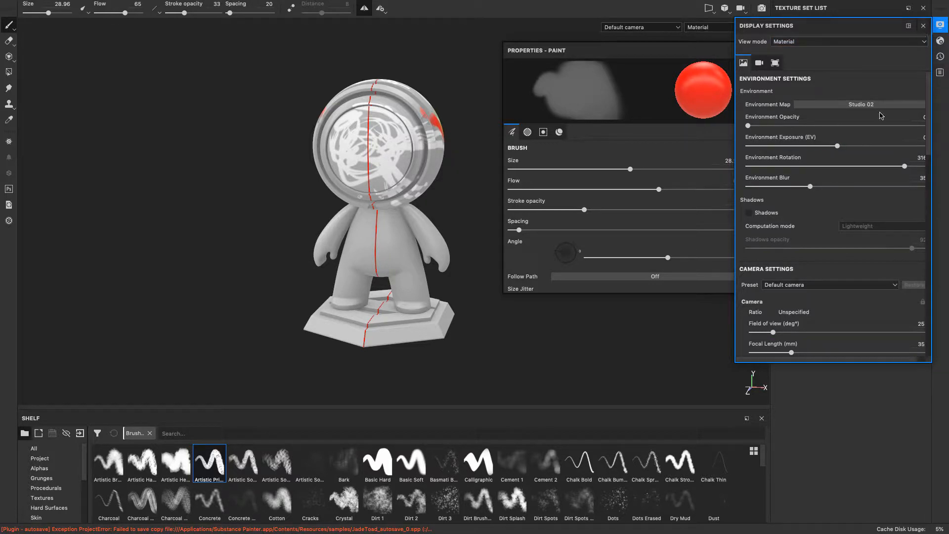
{"action": "left_click", "coordinate": [923, 26]}
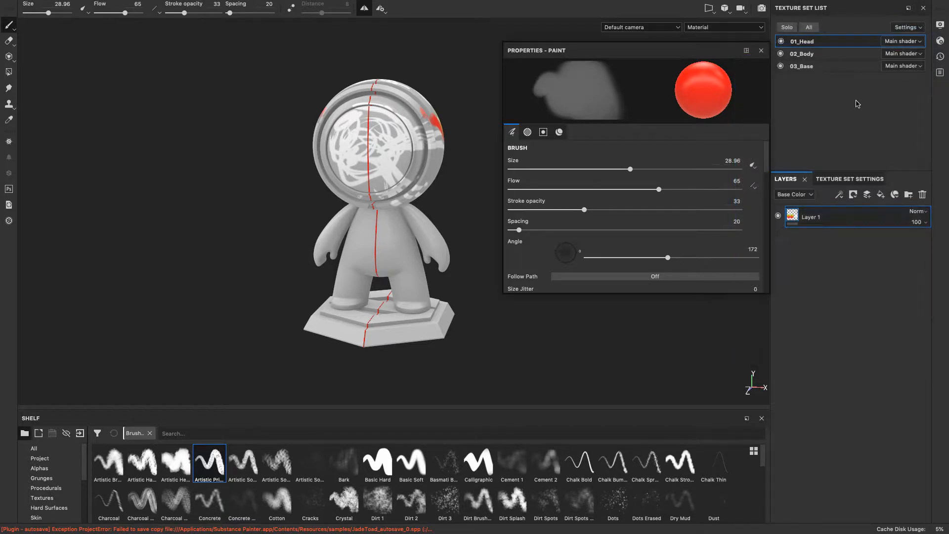
- Examine the painted figure from the front, the sides and above
{"action": "left_click_drag", "start_coordinate": [536, 392], "coordinate": [496, 387], "text": "alt"}
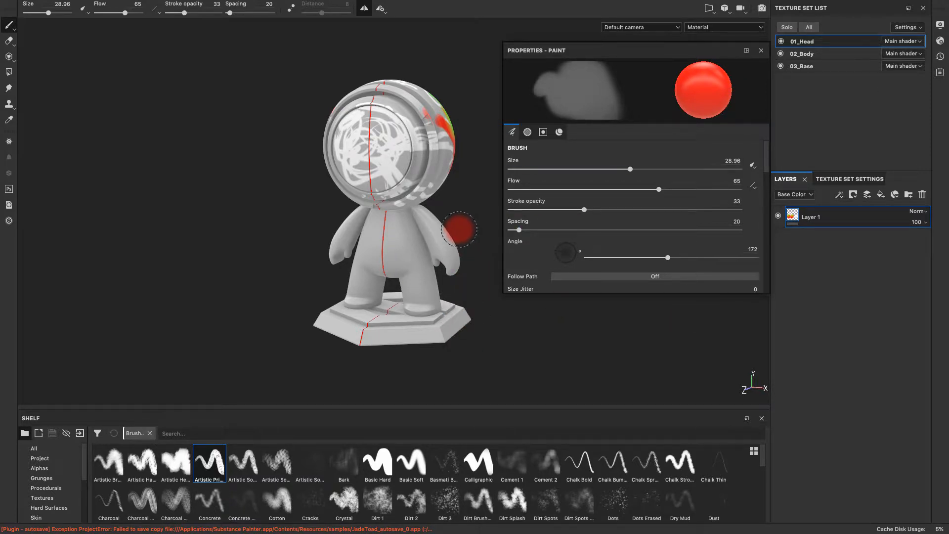
{"action": "left_click_drag", "start_coordinate": [493, 178], "coordinate": [623, 203], "text": "alt"}
{"action": "left_click_drag", "start_coordinate": [541, 221], "coordinate": [418, 240], "text": "alt"}
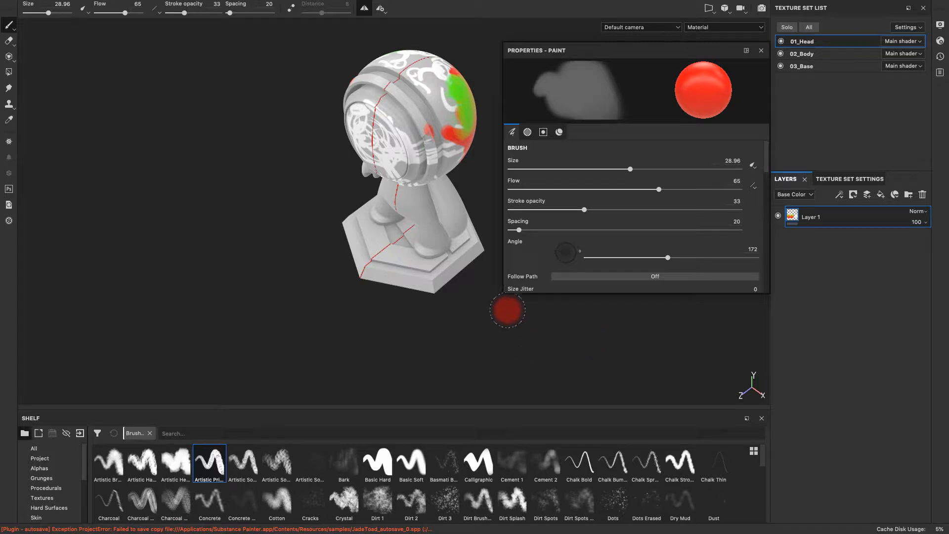
{"action": "mouse_move", "coordinate": [495, 337]}
{"action": "left_mouse_down", "text": "alt"}
{"action": "mouse_move", "coordinate": [572, 285]}
{"action": "mouse_move", "coordinate": [800, 278]}
{"action": "mouse_move", "coordinate": [605, 332]}
{"action": "mouse_move", "coordinate": [326, 319]}
{"action": "mouse_move", "coordinate": [225, 290]}
{"action": "mouse_move", "coordinate": [239, 273]}
{"action": "mouse_move", "coordinate": [469, 282]}
{"action": "left_mouse_up", "text": "alt"}
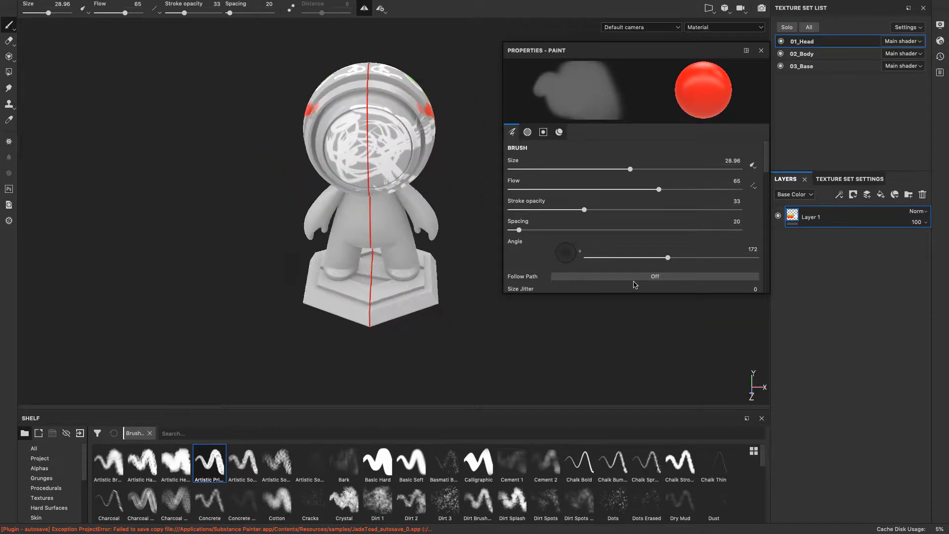
{"action": "left_click_drag", "start_coordinate": [634, 286], "coordinate": [576, 305], "text": "alt"}
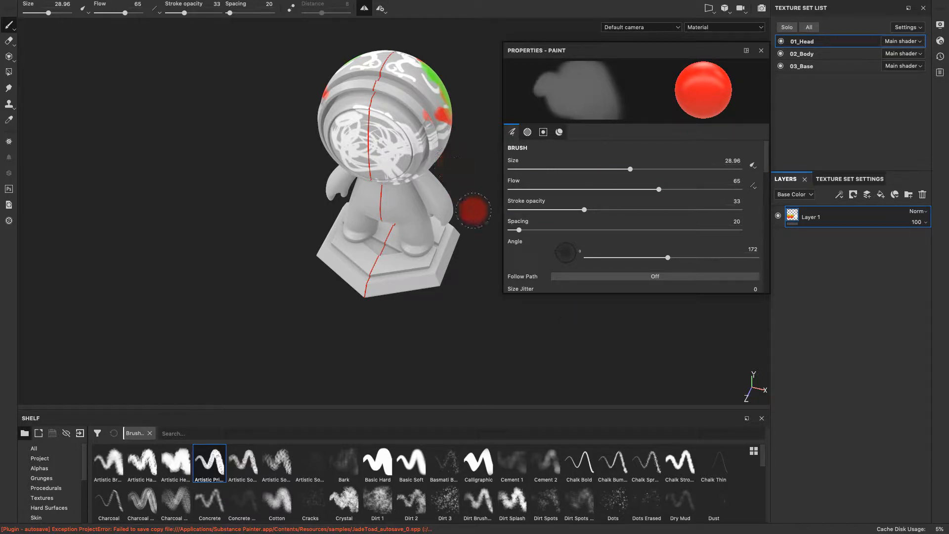
{"action": "left_click_drag", "start_coordinate": [474, 212], "coordinate": [254, 162], "text": "alt"}
{"action": "mouse_move", "coordinate": [359, 219]}
{"action": "left_mouse_down", "text": "alt"}
{"action": "mouse_move", "coordinate": [296, 215]}
{"action": "mouse_move", "coordinate": [304, 166]}
{"action": "mouse_move", "coordinate": [585, 268]}
{"action": "mouse_move", "coordinate": [610, 206]}
{"action": "mouse_move", "coordinate": [528, 196]}
{"action": "mouse_move", "coordinate": [663, 334]}
{"action": "mouse_move", "coordinate": [668, 303]}
{"action": "left_mouse_up", "text": "alt"}
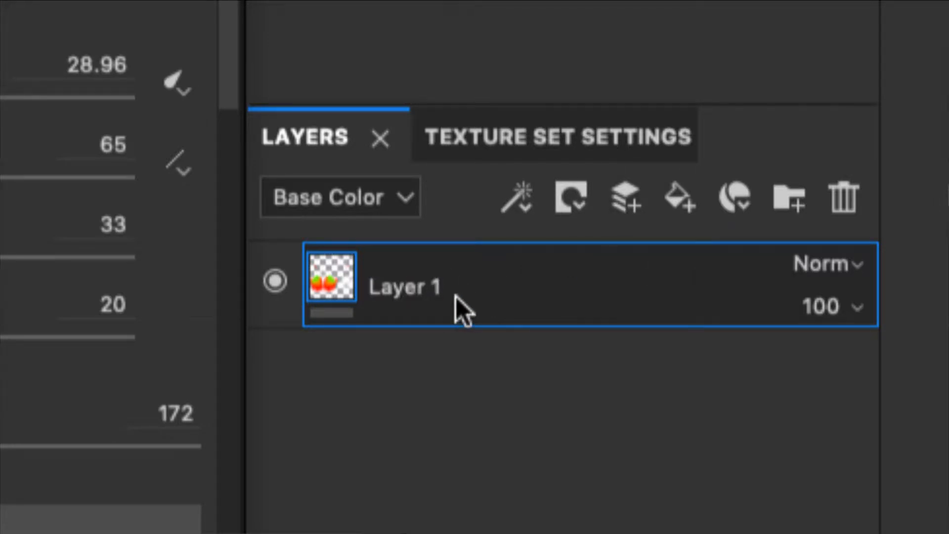
- Add an empty paint layer above Layer 1 on the head's texture set and hide Layer 1
{"action": "left_click", "coordinate": [634, 212]}
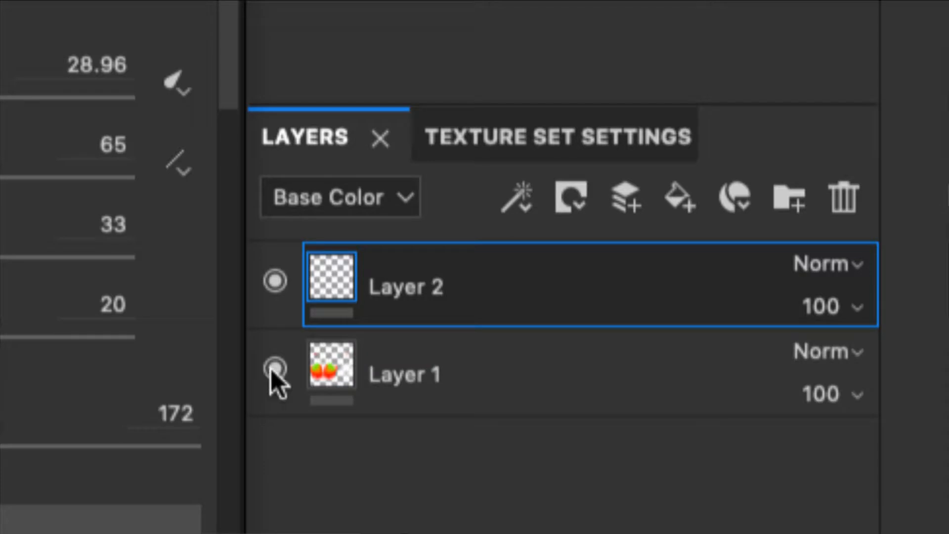
{"action": "left_click", "coordinate": [275, 370]}
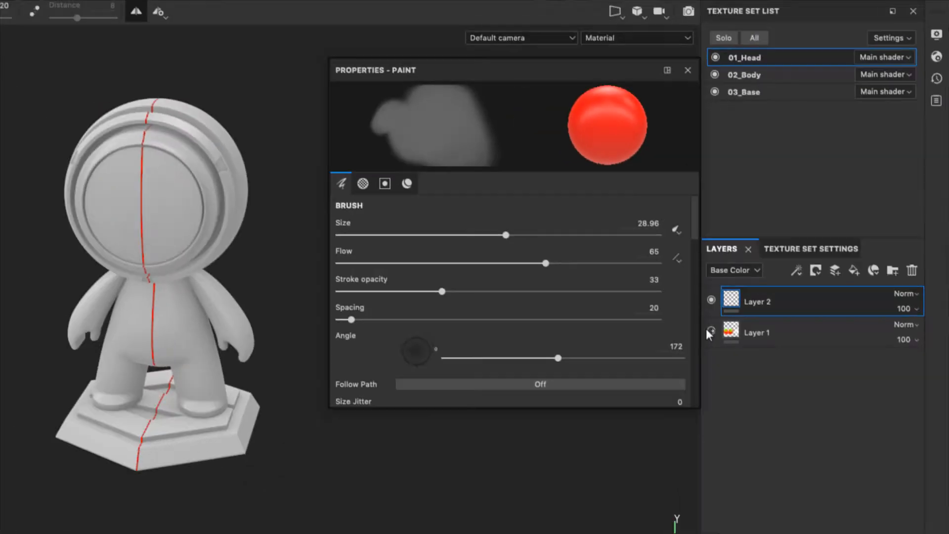
- Toggle the visibility of both paint layers on the head, then delete Layer 2 and Layer 1
{"action": "left_click", "coordinate": [710, 331]}
{"action": "left_click", "coordinate": [711, 300]}
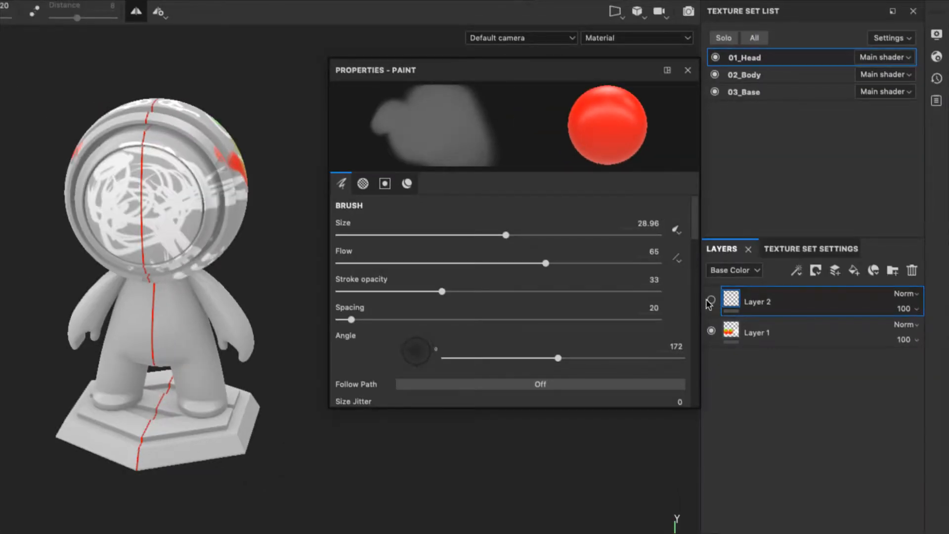
{"action": "left_click", "coordinate": [711, 331]}
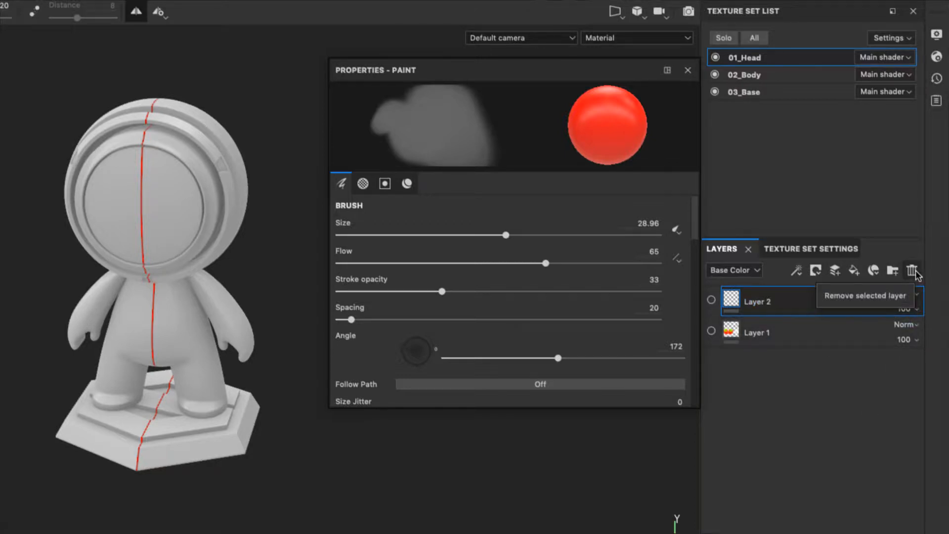
{"action": "left_click", "coordinate": [876, 328]}
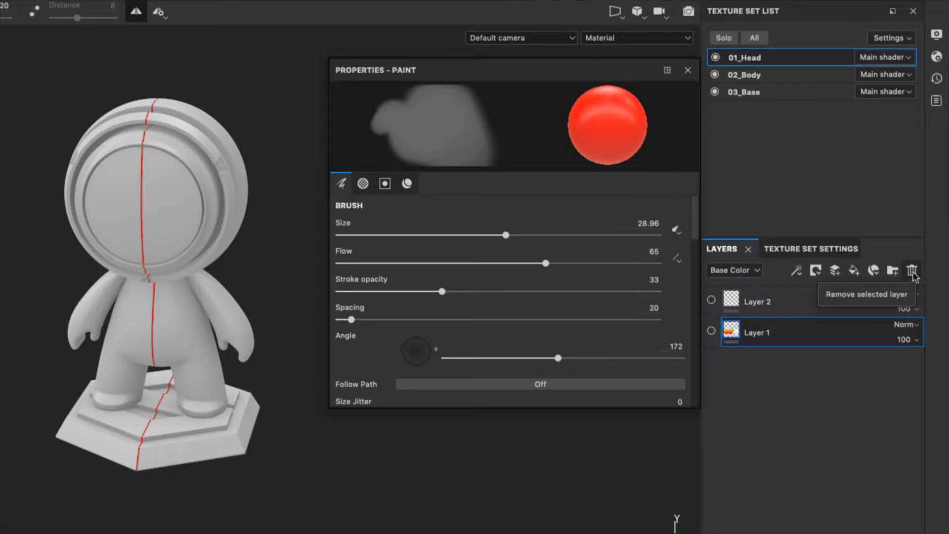
{"action": "left_click", "coordinate": [914, 272]}
{"action": "left_click", "coordinate": [914, 271]}
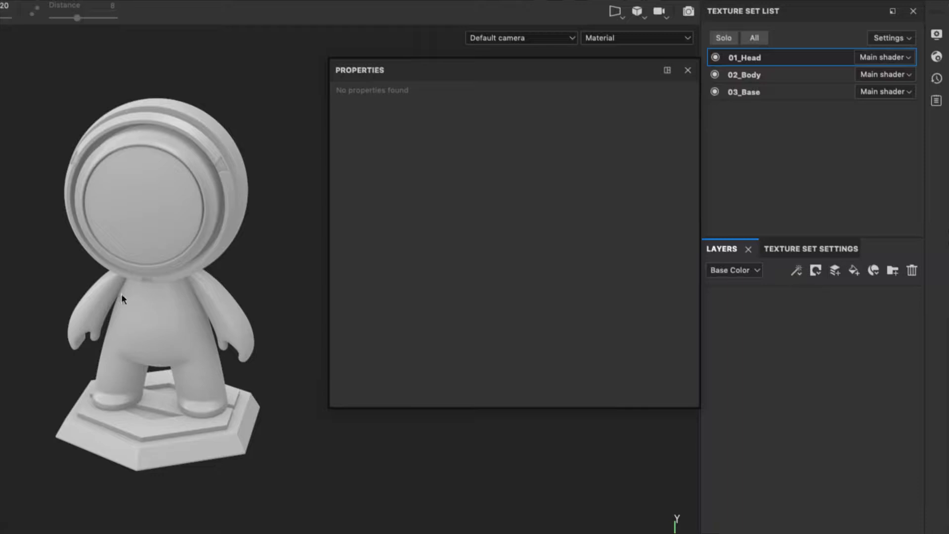
- Add a fill layer to the head's empty texture set
{"action": "middle_click_drag", "start_coordinate": [235, 277], "coordinate": [287, 254]}
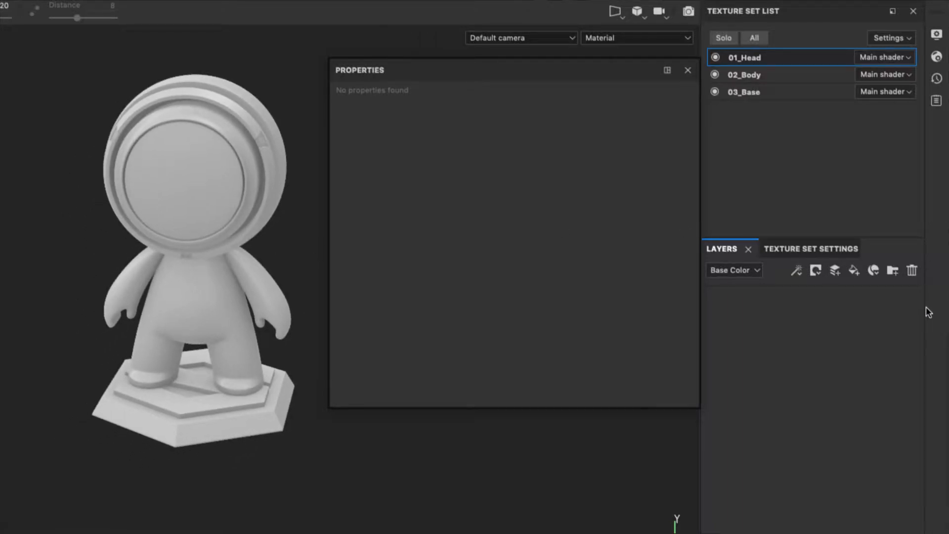
{"action": "left_click", "coordinate": [855, 271]}
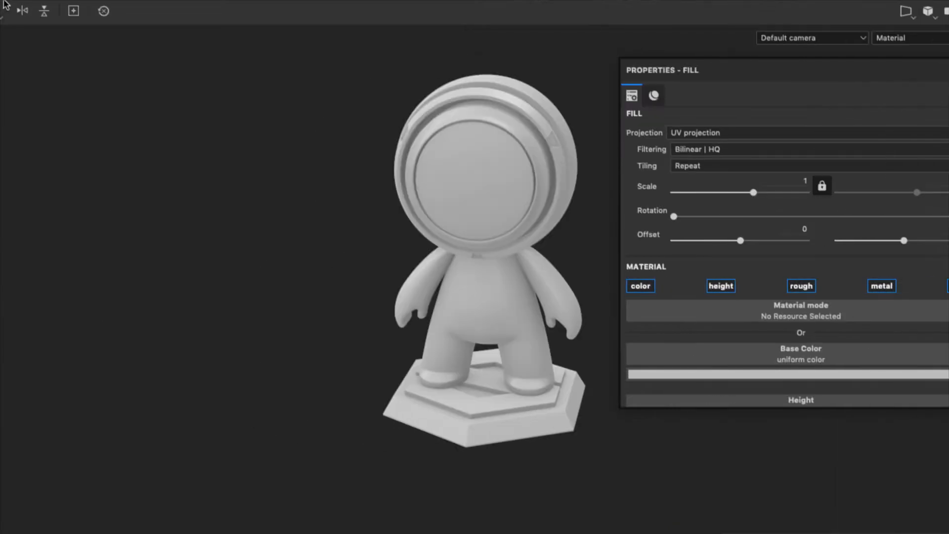
{"action": "left_click", "coordinate": [170, 7]}
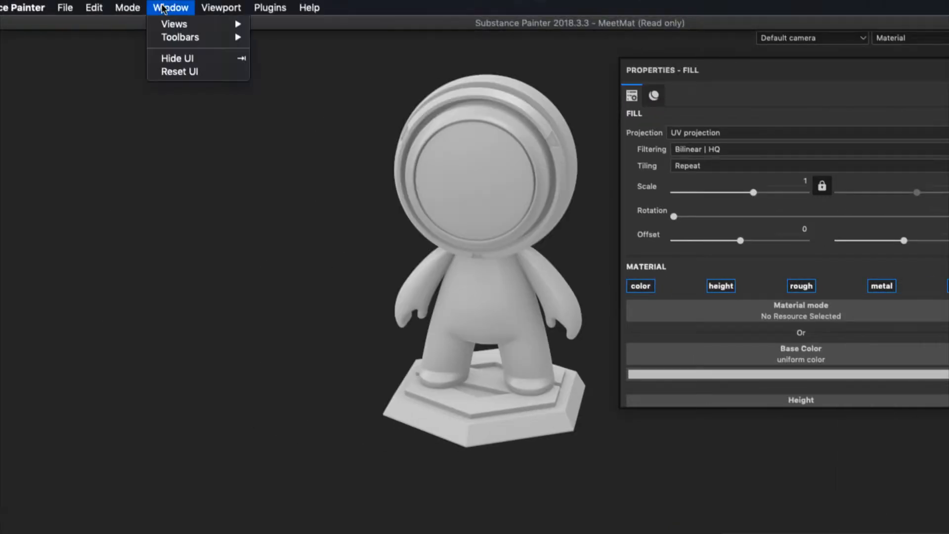
{"action": "left_click", "coordinate": [210, 78]}
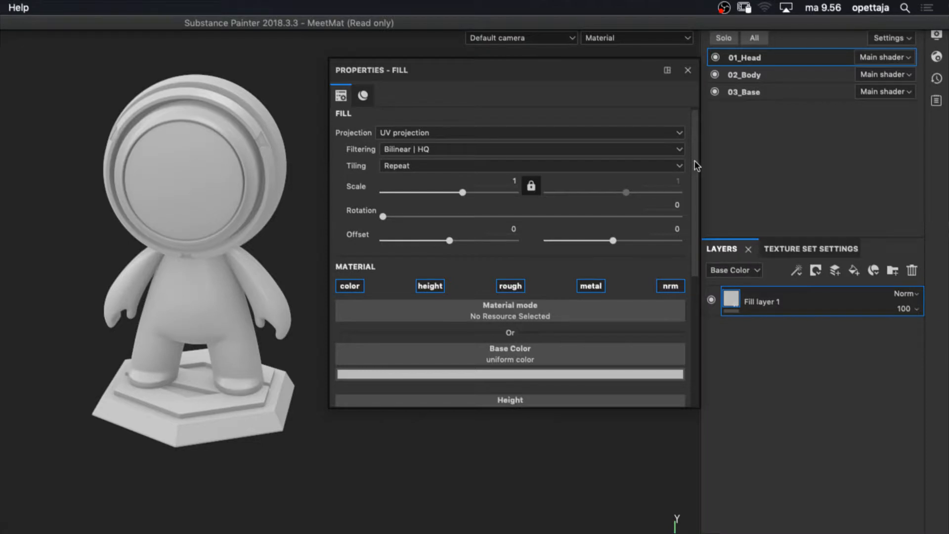
- Set the fill layer's base color to a medium blue
{"action": "left_click", "coordinate": [515, 377]}
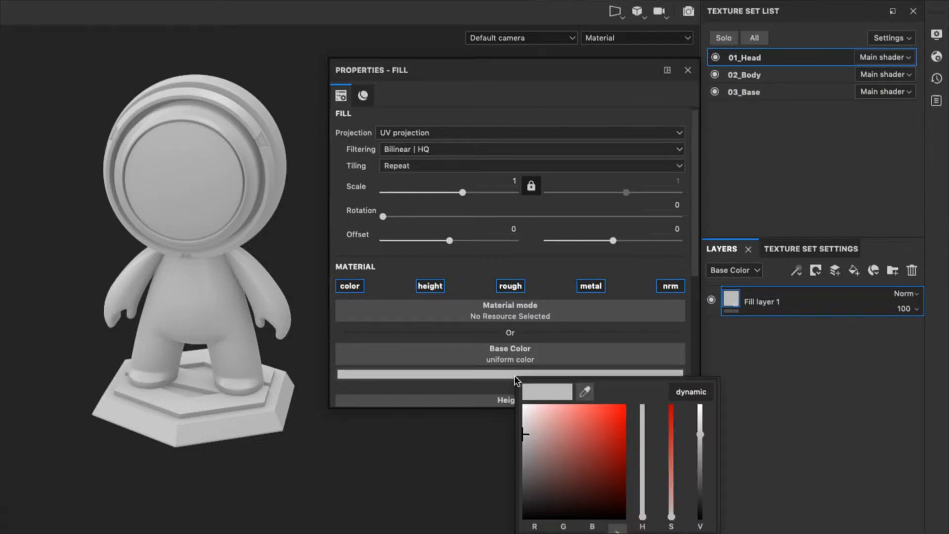
{"action": "left_click", "coordinate": [603, 434]}
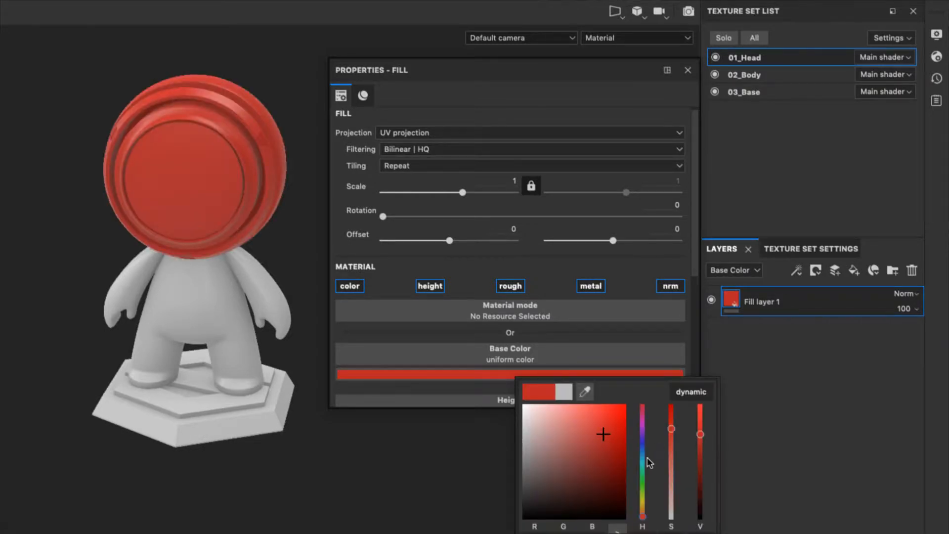
{"action": "left_click_drag", "start_coordinate": [644, 487], "coordinate": [643, 453]}
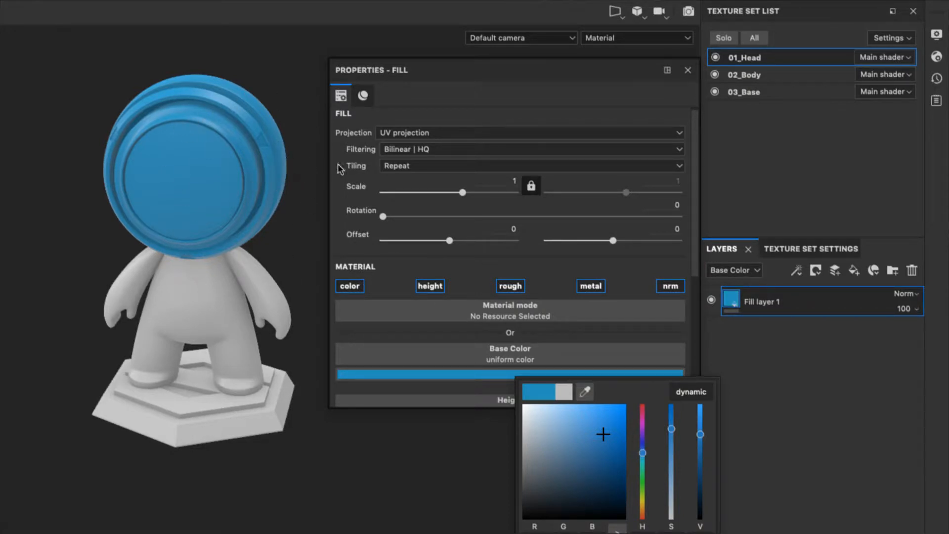
{"action": "left_click", "coordinate": [458, 91]}
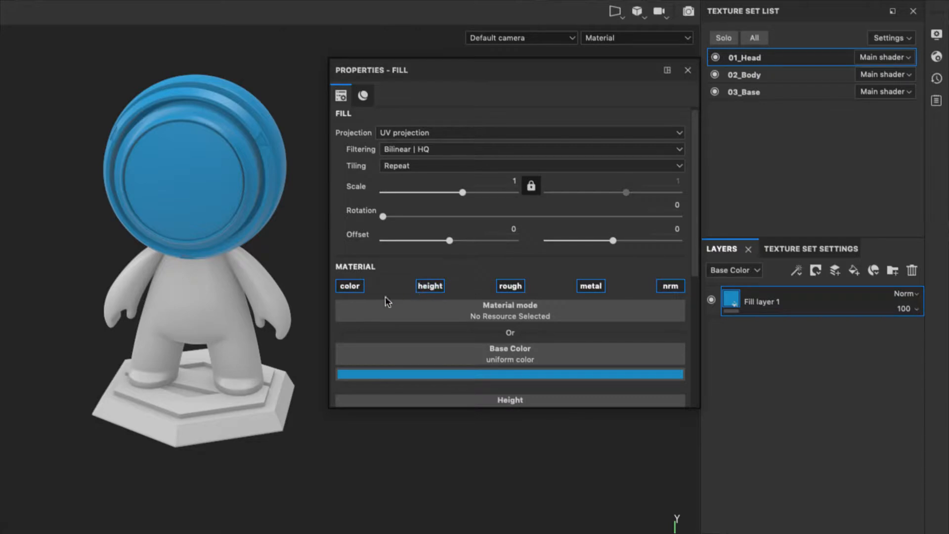
- Compare the blue fill layer's surface at roughness 1 and at roughness 0
{"action": "scroll", "coordinate": [569, 294], "scroll_direction": "down", "scroll_amount": 2}
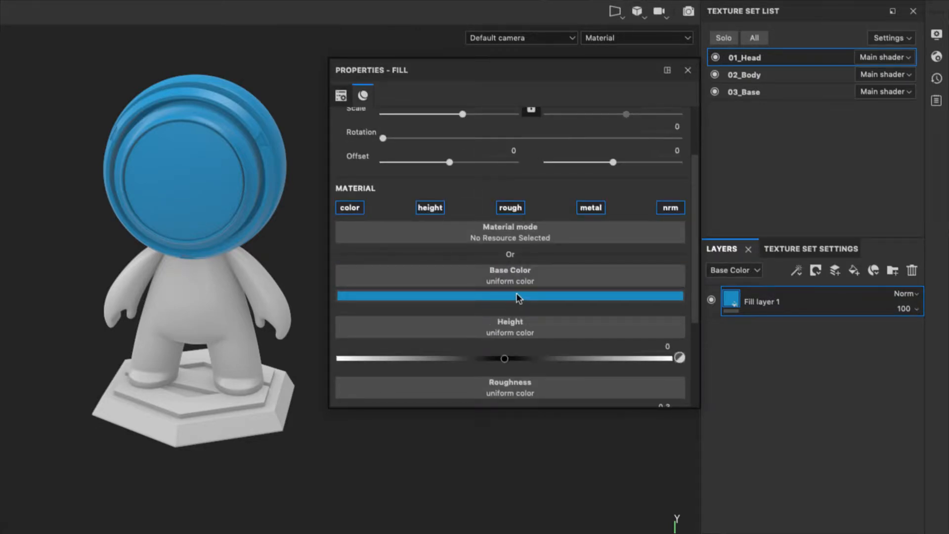
{"action": "scroll", "coordinate": [532, 273], "scroll_direction": "up", "scroll_amount": 1}
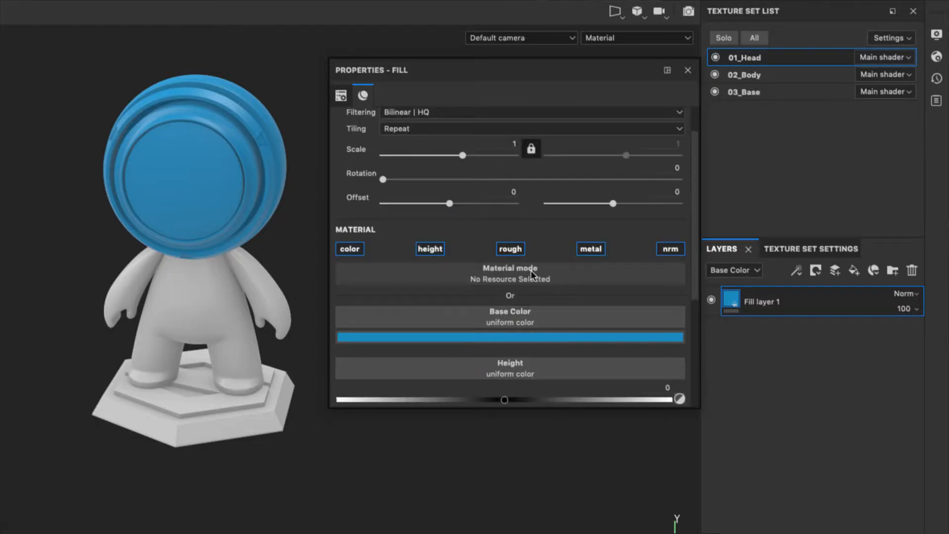
{"action": "scroll", "coordinate": [531, 273], "scroll_direction": "down", "scroll_amount": 2}
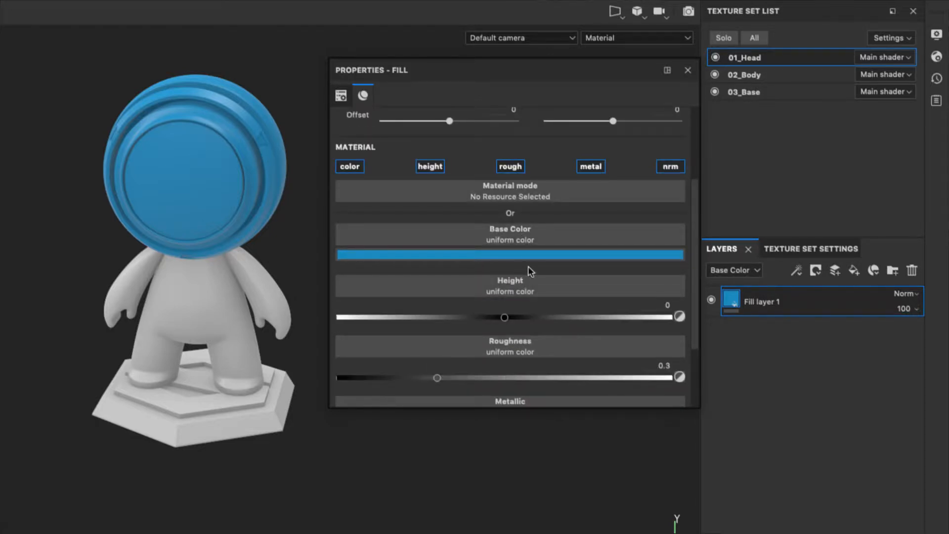
{"action": "scroll", "coordinate": [520, 284], "scroll_direction": "down", "scroll_amount": 1}
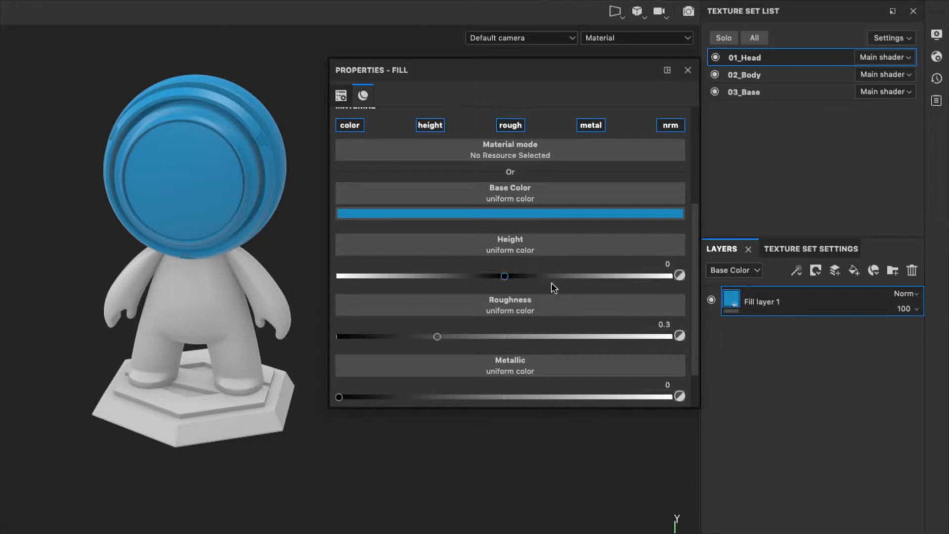
{"action": "scroll", "coordinate": [551, 281], "scroll_direction": "down", "scroll_amount": 1}
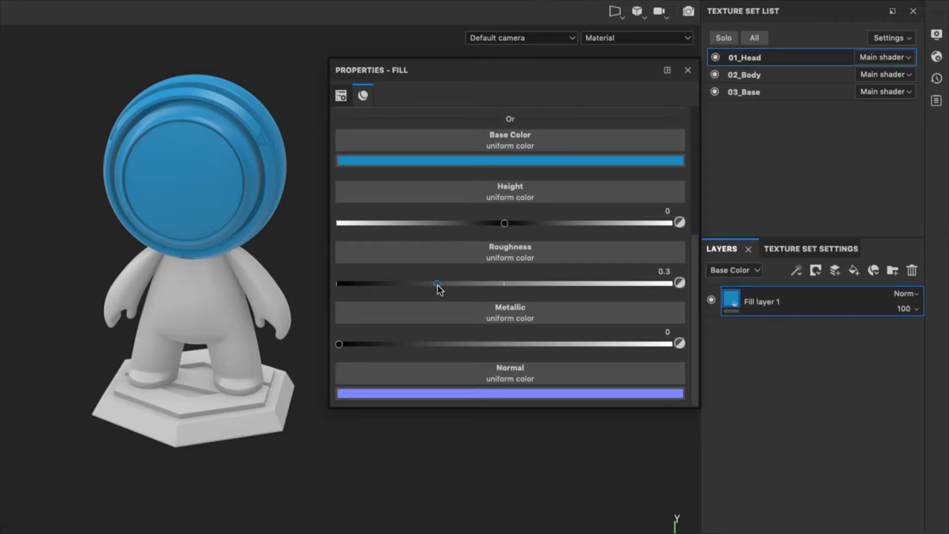
{"action": "left_click_drag", "start_coordinate": [438, 285], "coordinate": [524, 288]}
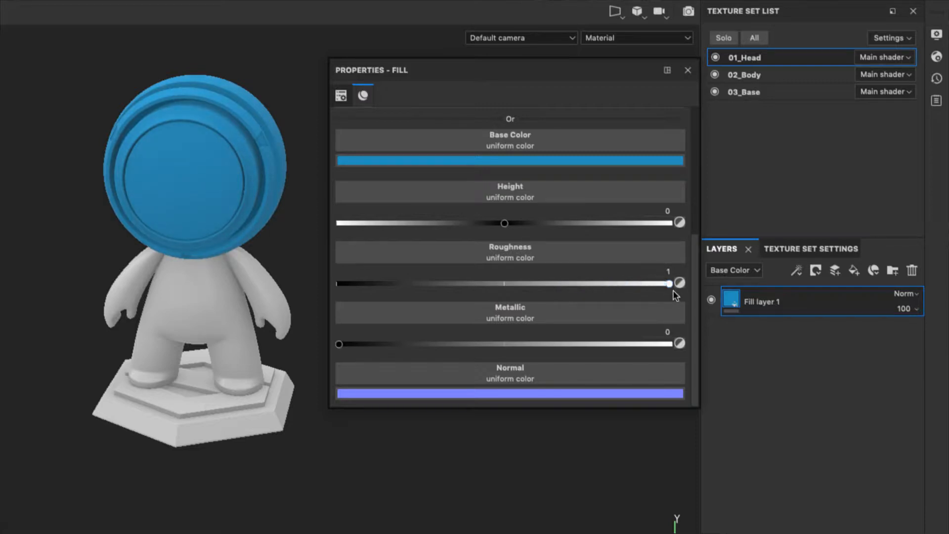
{"action": "left_click_drag", "start_coordinate": [667, 286], "coordinate": [336, 285]}
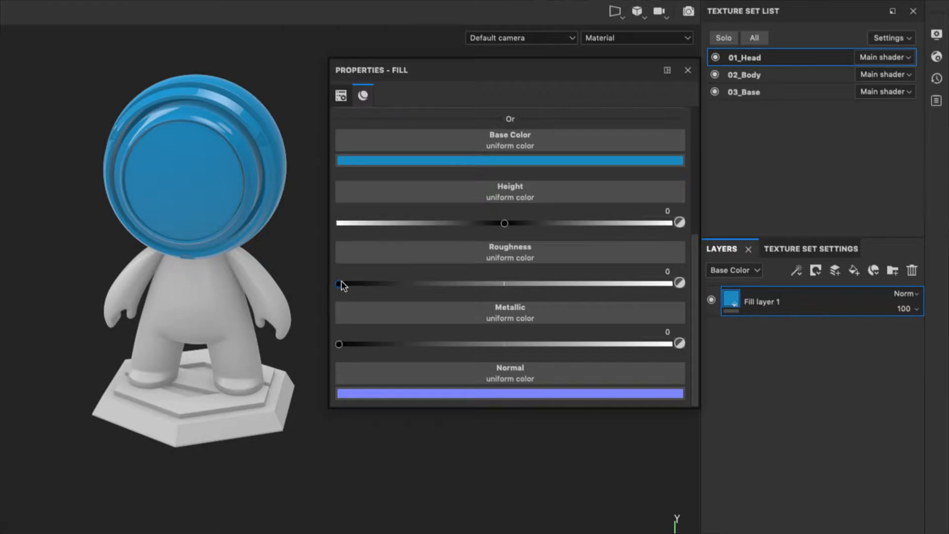
- Try different roughness levels on the fill layer, narrow the properties window, and set the roughness to 0.509
{"action": "mouse_move", "coordinate": [342, 285]}
{"action": "left_mouse_down"}
{"action": "mouse_move", "coordinate": [498, 295]}
{"action": "mouse_move", "coordinate": [672, 287]}
{"action": "mouse_move", "coordinate": [332, 292]}
{"action": "left_mouse_up"}
{"action": "left_click_drag", "start_coordinate": [503, 283], "coordinate": [373, 291]}
{"action": "left_click_drag", "start_coordinate": [440, 283], "coordinate": [589, 285]}
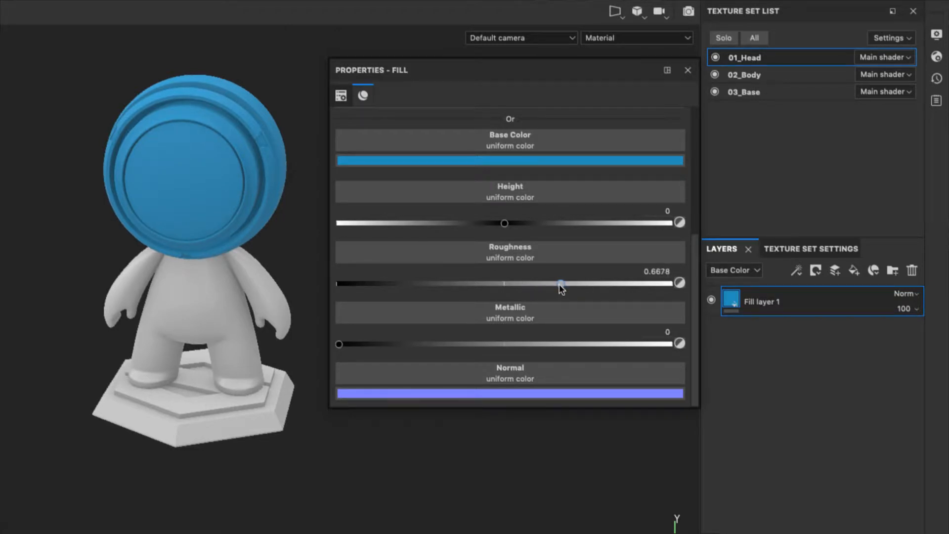
{"action": "mouse_move", "coordinate": [561, 284]}
{"action": "left_mouse_down"}
{"action": "mouse_move", "coordinate": [460, 291]}
{"action": "mouse_move", "coordinate": [666, 290]}
{"action": "mouse_move", "coordinate": [436, 296]}
{"action": "mouse_move", "coordinate": [624, 292]}
{"action": "mouse_move", "coordinate": [554, 293]}
{"action": "mouse_move", "coordinate": [565, 298]}
{"action": "left_mouse_up"}
{"action": "left_click_drag", "start_coordinate": [328, 280], "coordinate": [435, 281]}
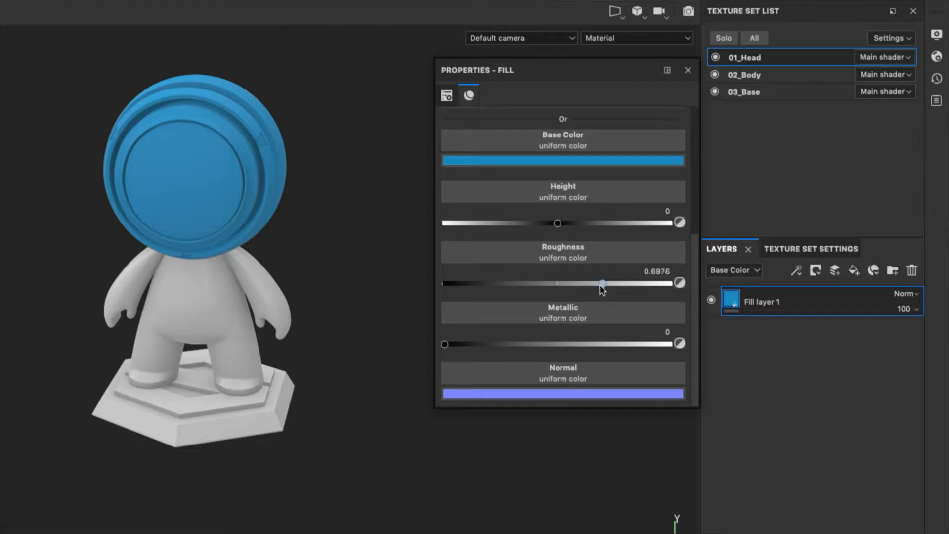
{"action": "left_click_drag", "start_coordinate": [601, 283], "coordinate": [413, 312]}
{"action": "left_click_drag", "start_coordinate": [584, 289], "coordinate": [559, 295]}
- Examine the fill layer's projection settings and its color, height, roughness, metallic and normal channels
{"action": "scroll", "coordinate": [581, 322], "scroll_direction": "up", "scroll_amount": 2}
{"action": "scroll", "coordinate": [581, 321], "scroll_direction": "up", "scroll_amount": 2}
{"action": "scroll", "coordinate": [581, 322], "scroll_direction": "down", "scroll_amount": 2}
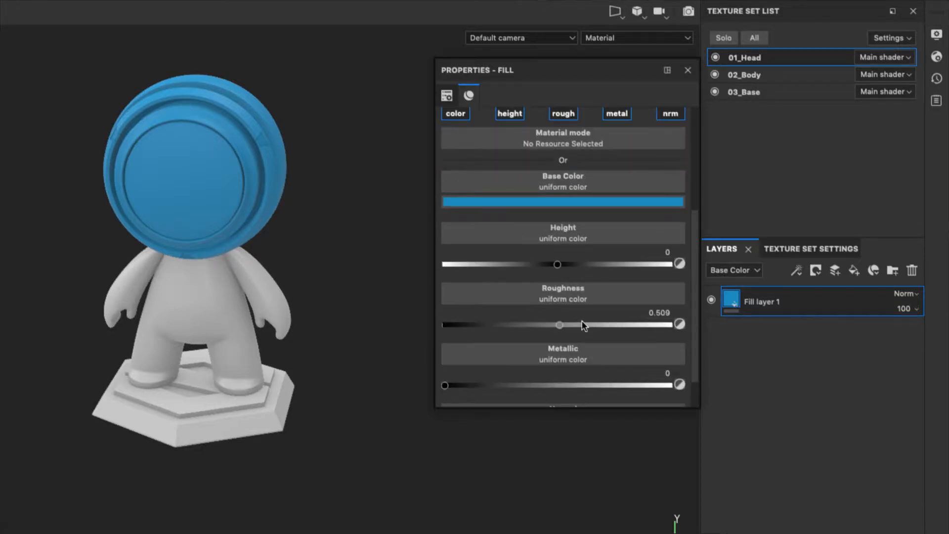
{"action": "scroll", "coordinate": [583, 319], "scroll_direction": "up", "scroll_amount": 3}
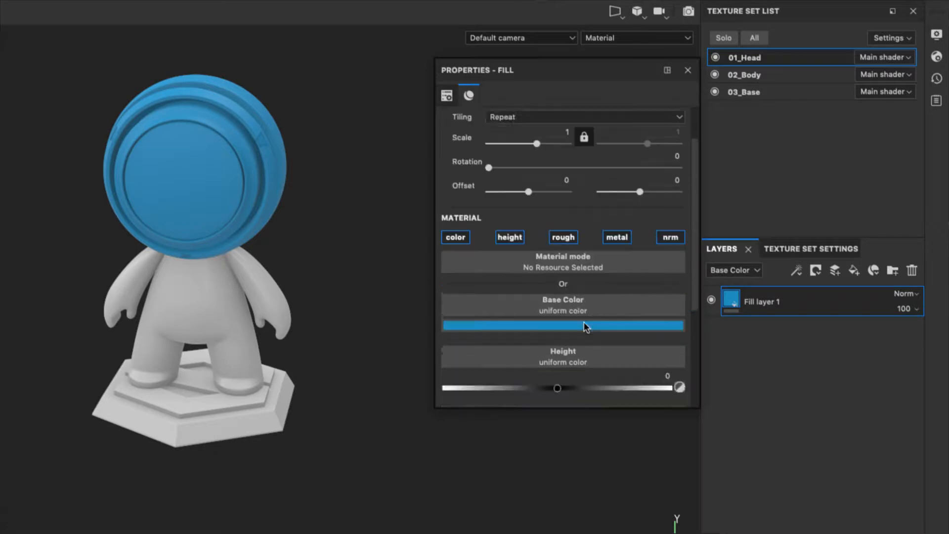
{"action": "scroll", "coordinate": [584, 322], "scroll_direction": "down", "scroll_amount": 4}
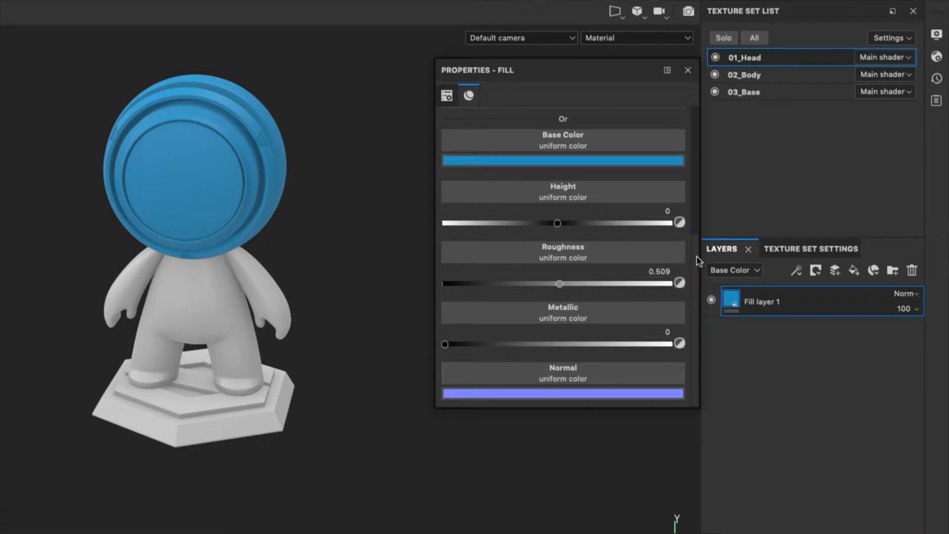
{"action": "left_click_drag", "start_coordinate": [696, 257], "coordinate": [690, 176]}
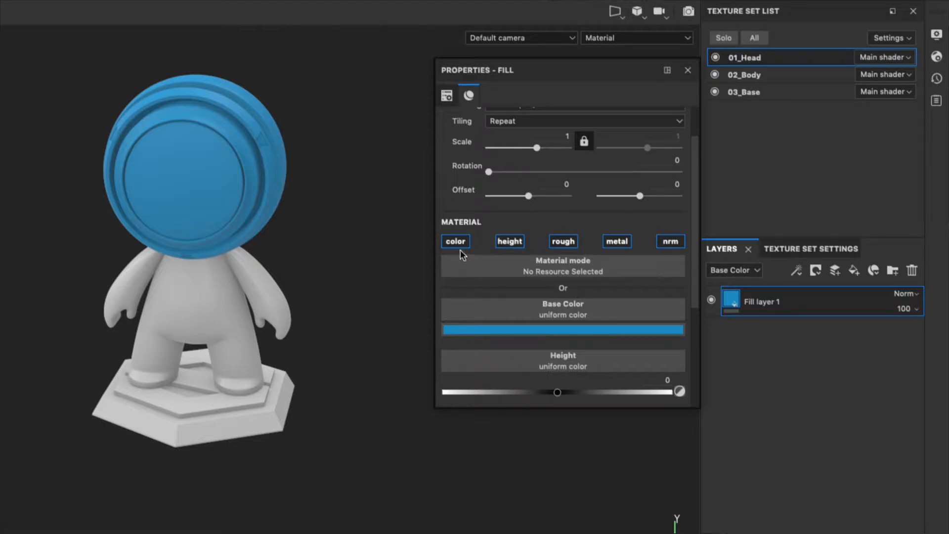
{"action": "scroll", "coordinate": [697, 183], "scroll_direction": "up", "scroll_amount": 1}
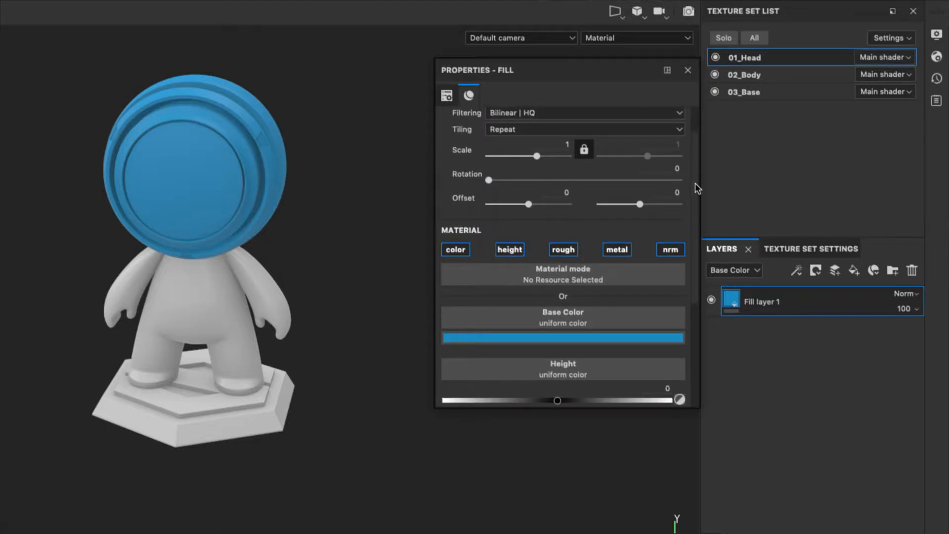
{"action": "scroll", "coordinate": [695, 183], "scroll_direction": "down", "scroll_amount": 3}
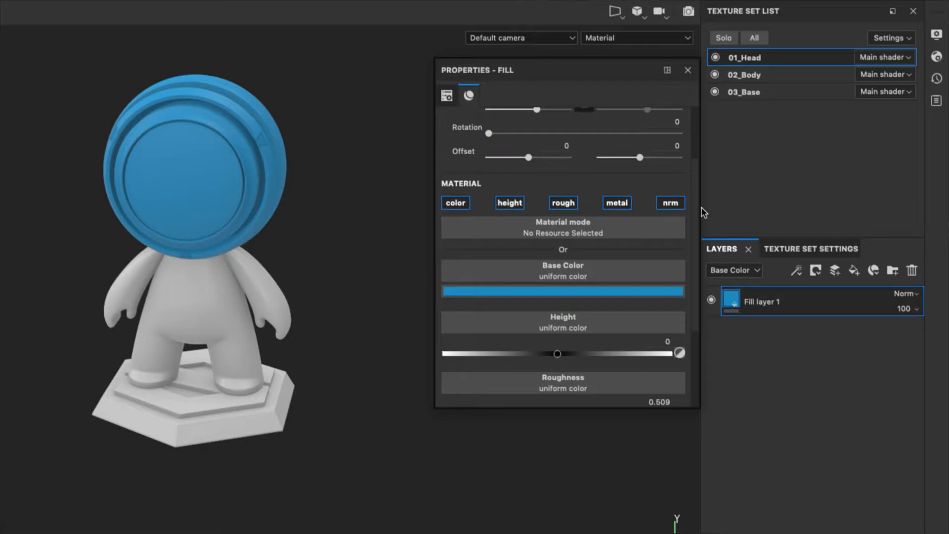
{"action": "scroll", "coordinate": [703, 214], "scroll_direction": "down", "scroll_amount": 6}
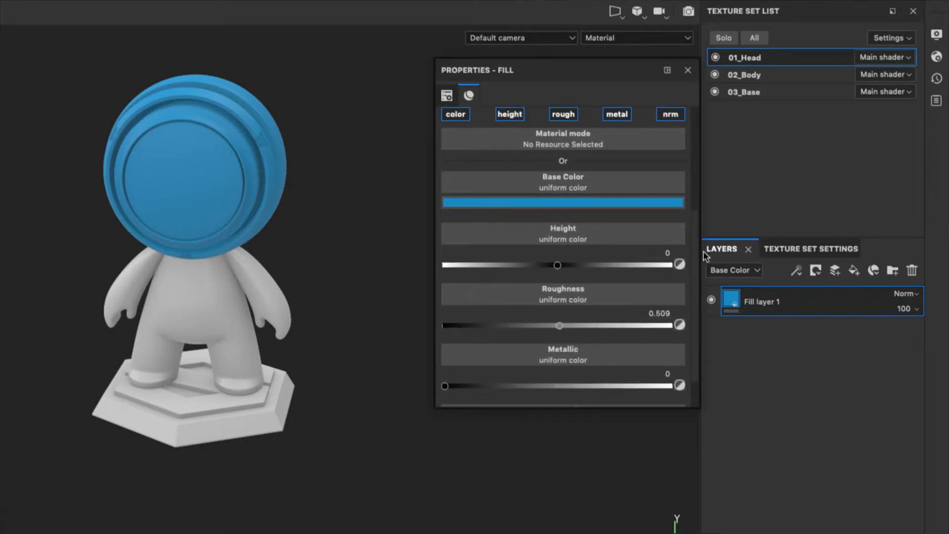
{"action": "scroll", "coordinate": [707, 267], "scroll_direction": "down", "scroll_amount": 3}
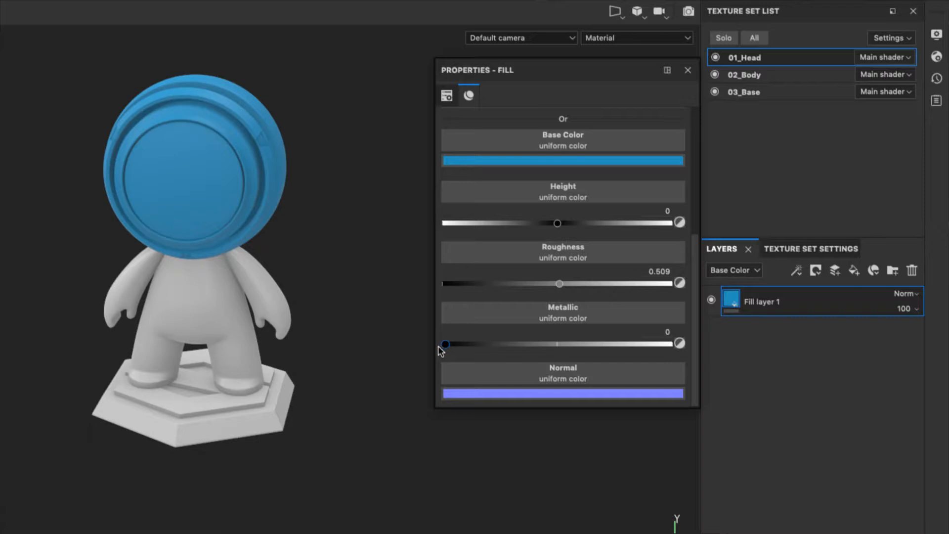
- Set the fill layer's metallic value to 1 and its roughness to 0
{"action": "left_click_drag", "start_coordinate": [444, 344], "coordinate": [674, 345]}
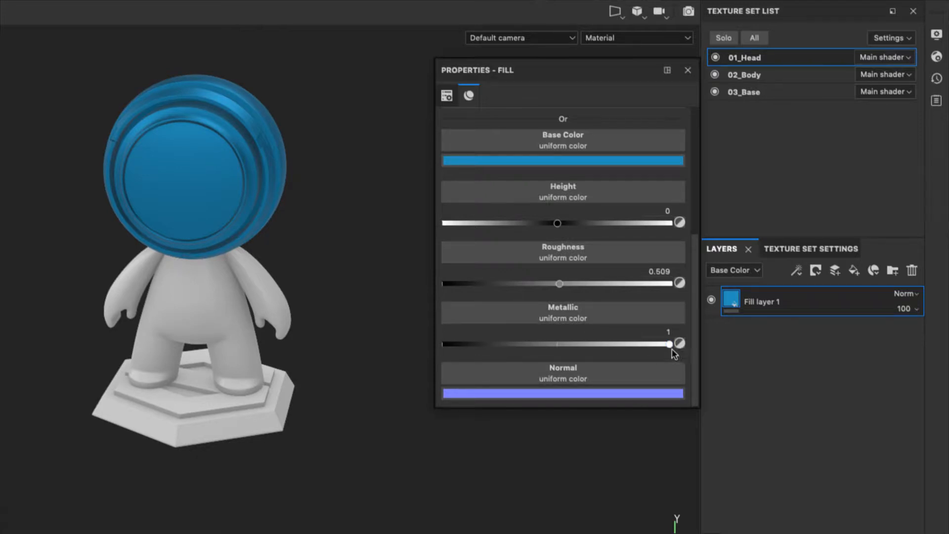
{"action": "mouse_move", "coordinate": [671, 345]}
{"action": "left_mouse_down"}
{"action": "mouse_move", "coordinate": [413, 351]}
{"action": "mouse_move", "coordinate": [720, 333]}
{"action": "mouse_move", "coordinate": [425, 332]}
{"action": "mouse_move", "coordinate": [608, 328]}
{"action": "mouse_move", "coordinate": [689, 341]}
{"action": "left_mouse_up"}
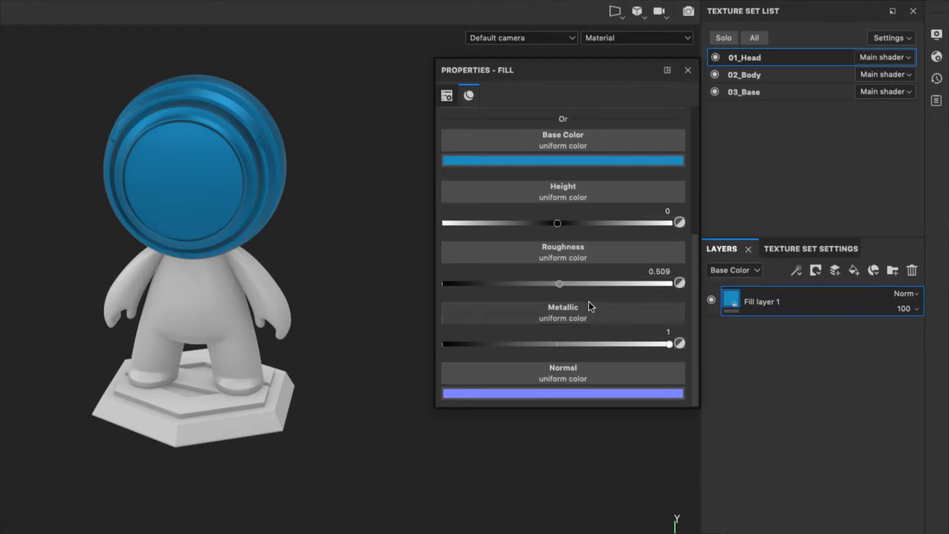
{"action": "left_click_drag", "start_coordinate": [562, 286], "coordinate": [435, 287]}
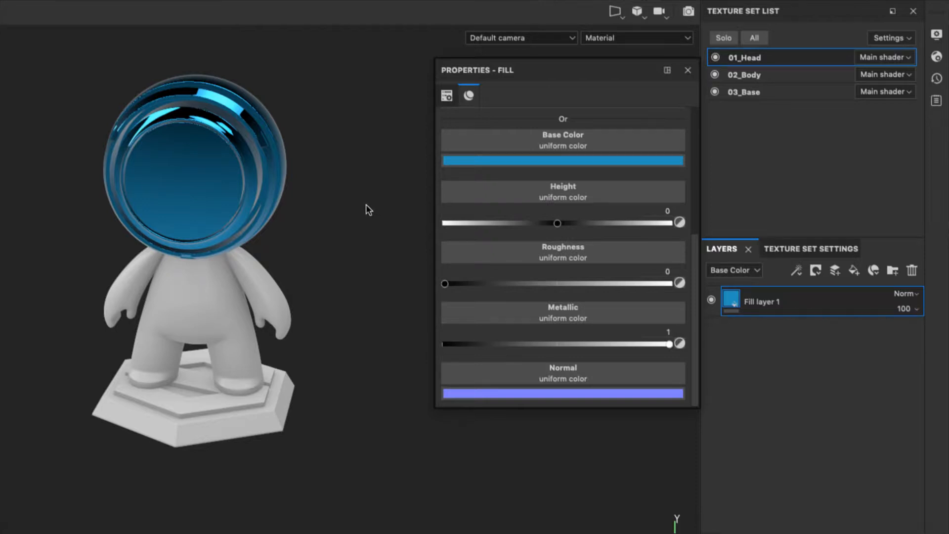
- Rotate the environment lighting around the figure and set the fill layer's roughness to 1
{"action": "left_click_drag", "start_coordinate": [366, 204], "coordinate": [362, 206], "text": "alt"}
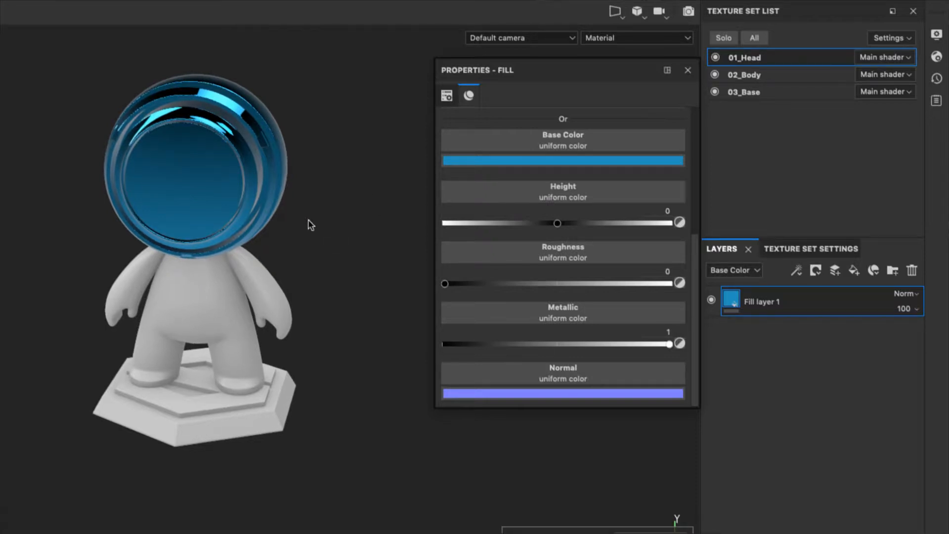
{"action": "mouse_move", "coordinate": [309, 223]}
{"action": "right_mouse_down", "text": "shift"}
{"action": "mouse_move", "coordinate": [218, 221]}
{"action": "mouse_move", "coordinate": [276, 224]}
{"action": "right_mouse_up", "text": "shift"}
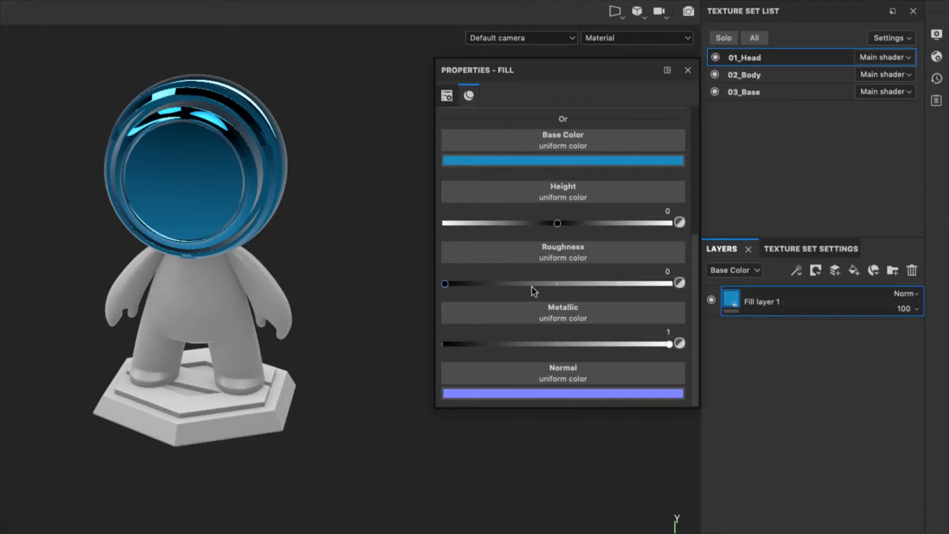
{"action": "left_click_drag", "start_coordinate": [445, 285], "coordinate": [653, 292]}
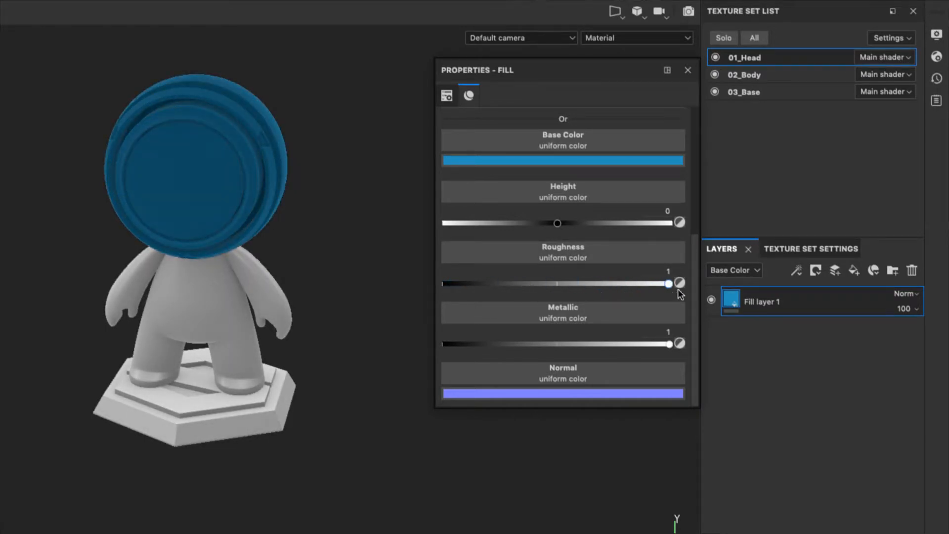
- Rotate the environment lighting and set the fill layer's roughness to 0.3443, keeping its metallic at 1
{"action": "mouse_move", "coordinate": [360, 221]}
{"action": "right_mouse_down", "text": "shift"}
{"action": "mouse_move", "coordinate": [265, 220]}
{"action": "mouse_move", "coordinate": [59, 259]}
{"action": "mouse_move", "coordinate": [399, 214]}
{"action": "mouse_move", "coordinate": [303, 228]}
{"action": "mouse_move", "coordinate": [377, 235]}
{"action": "mouse_move", "coordinate": [85, 258]}
{"action": "mouse_move", "coordinate": [371, 256]}
{"action": "mouse_move", "coordinate": [351, 246]}
{"action": "mouse_move", "coordinate": [392, 237]}
{"action": "mouse_move", "coordinate": [332, 225]}
{"action": "mouse_move", "coordinate": [211, 247]}
{"action": "mouse_move", "coordinate": [332, 239]}
{"action": "right_mouse_up", "text": "shift"}
{"action": "left_click_drag", "start_coordinate": [669, 286], "coordinate": [521, 290]}
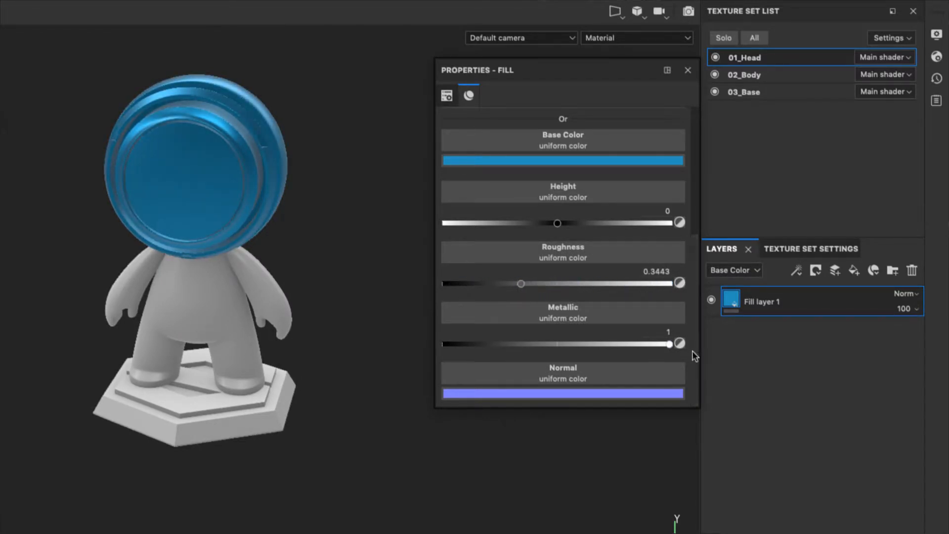
{"action": "mouse_move", "coordinate": [670, 344]}
{"action": "left_mouse_down"}
{"action": "mouse_move", "coordinate": [500, 344]}
{"action": "mouse_move", "coordinate": [641, 344]}
{"action": "mouse_move", "coordinate": [428, 355]}
{"action": "mouse_move", "coordinate": [686, 338]}
{"action": "left_mouse_up"}
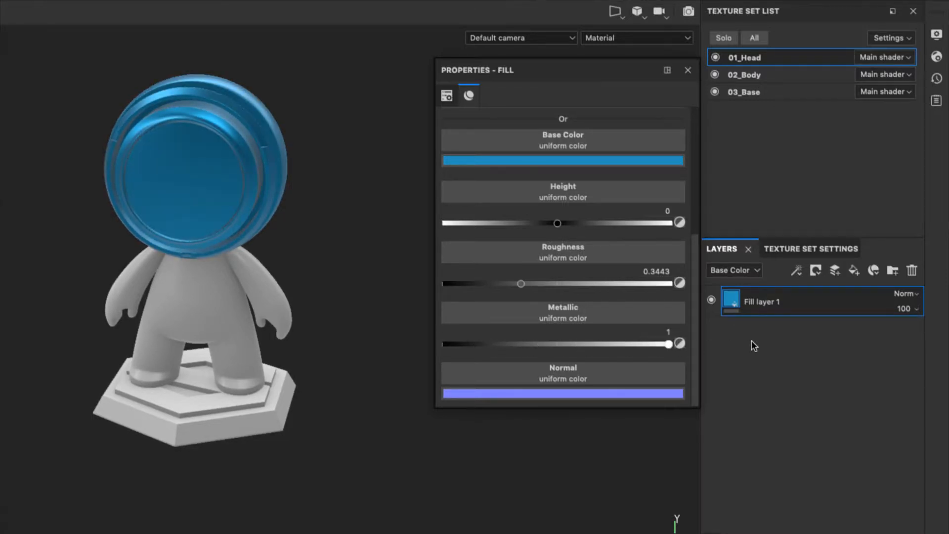
{"action": "scroll", "coordinate": [569, 232], "scroll_direction": "up", "scroll_amount": 4}
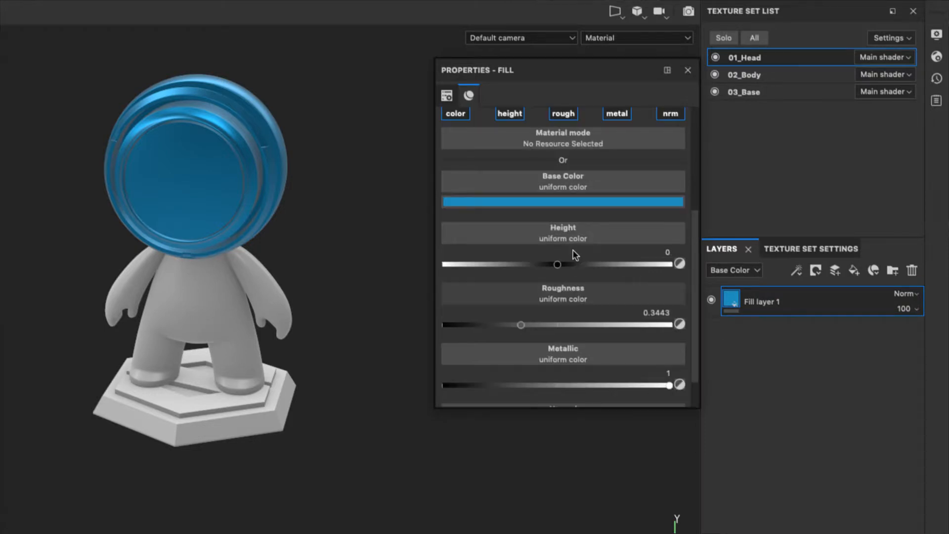
{"action": "scroll", "coordinate": [574, 250], "scroll_direction": "down", "scroll_amount": 4}
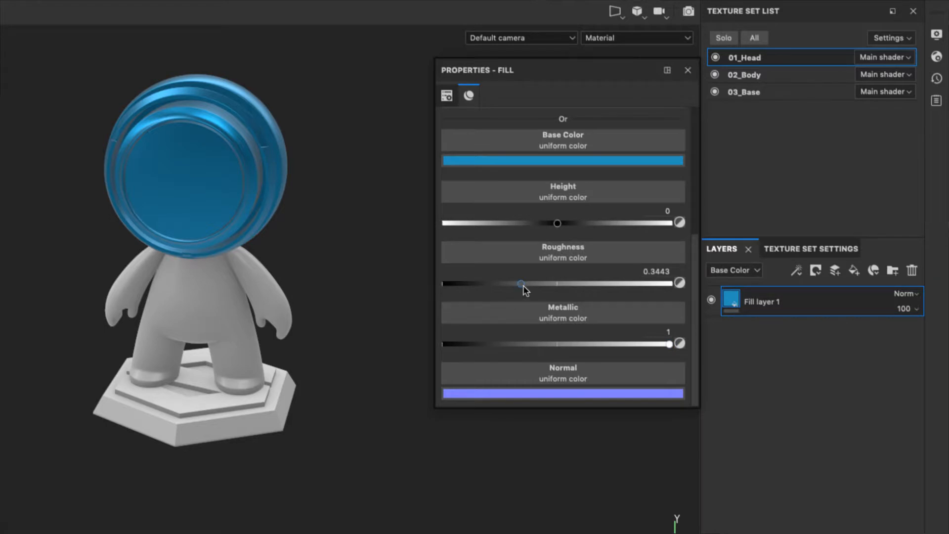
- Set the fill layer's roughness to 0 and rotate the environment lighting around the figure
{"action": "left_click_drag", "start_coordinate": [522, 285], "coordinate": [424, 298]}
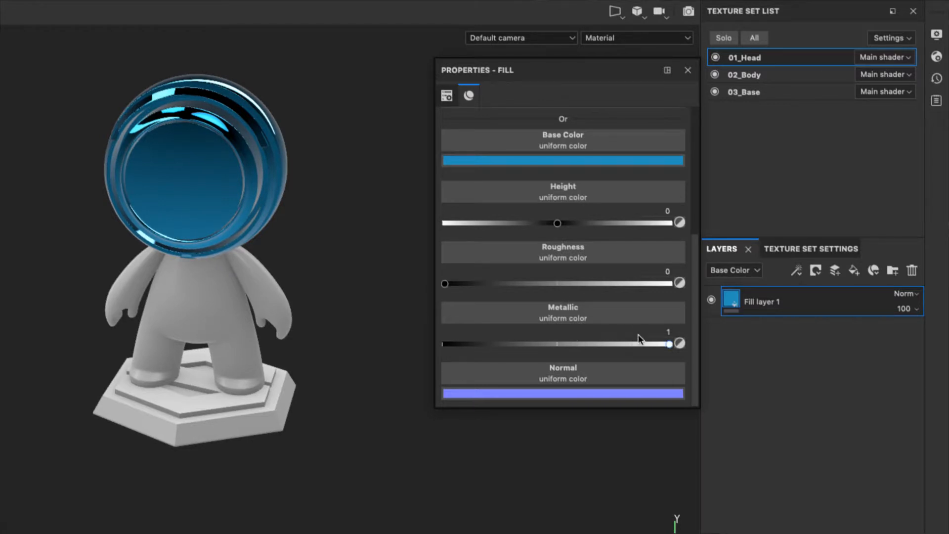
{"action": "scroll", "coordinate": [649, 301], "scroll_direction": "up", "scroll_amount": 2}
{"action": "scroll", "coordinate": [650, 300], "scroll_direction": "up", "scroll_amount": 5}
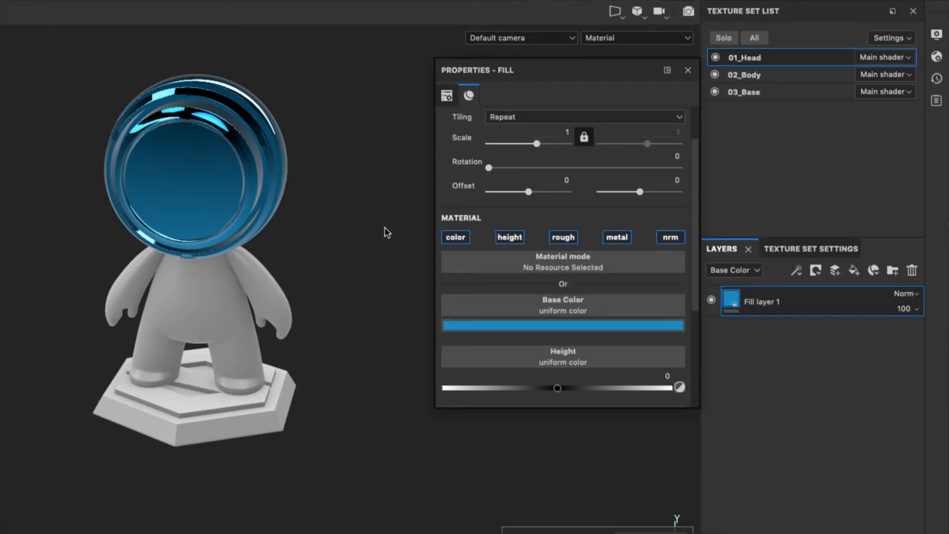
{"action": "mouse_move", "coordinate": [382, 231]}
{"action": "right_mouse_down", "text": "shift"}
{"action": "mouse_move", "coordinate": [312, 236]}
{"action": "mouse_move", "coordinate": [366, 229]}
{"action": "right_mouse_up", "text": "shift"}
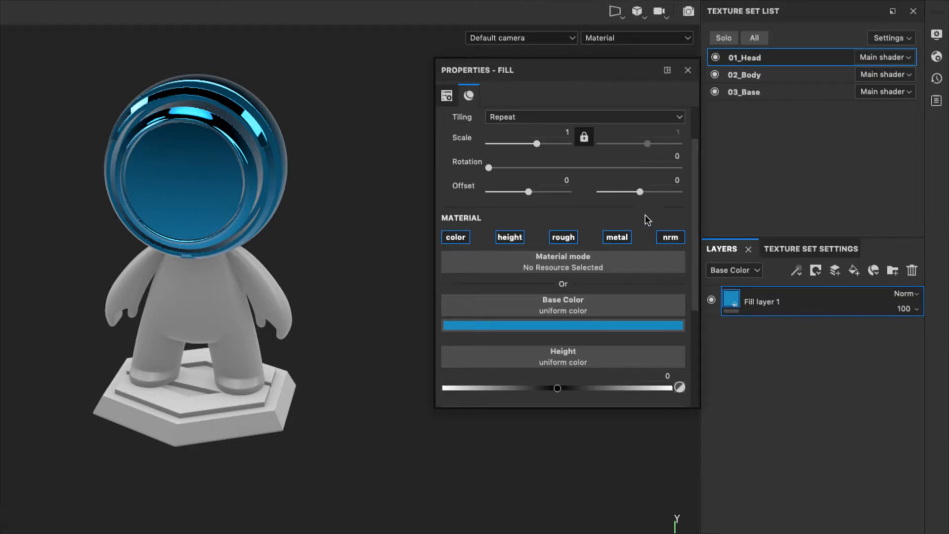
- Open the resource picker for the fill layer's base color and clear its search filter
{"action": "scroll", "coordinate": [632, 311], "scroll_direction": "up", "scroll_amount": 1}
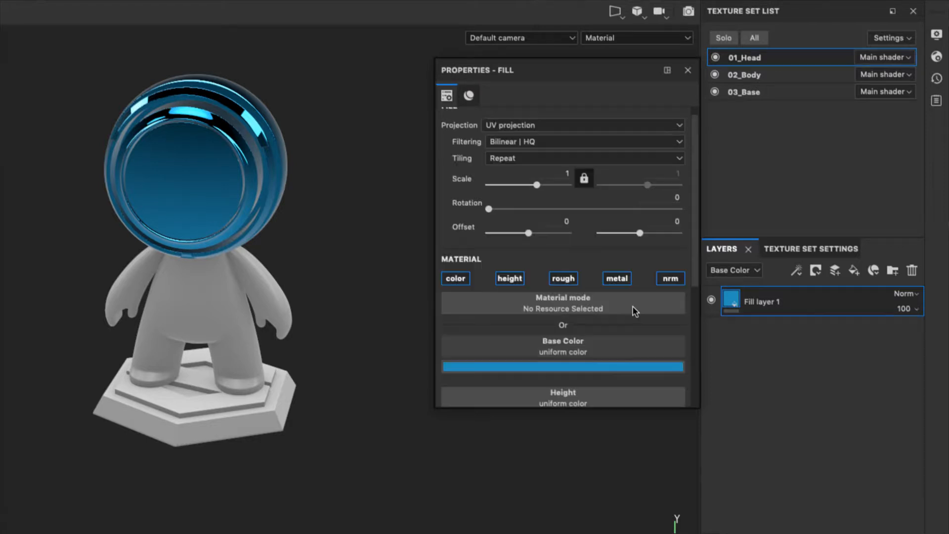
{"action": "scroll", "coordinate": [633, 311], "scroll_direction": "down", "scroll_amount": 4}
{"action": "scroll", "coordinate": [632, 306], "scroll_direction": "down", "scroll_amount": 1}
{"action": "scroll", "coordinate": [632, 306], "scroll_direction": "up", "scroll_amount": 2}
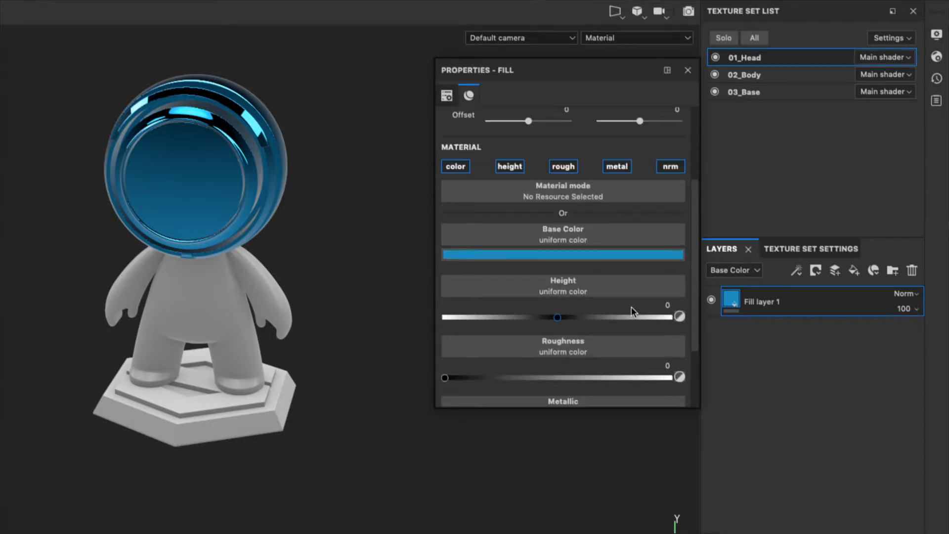
{"action": "left_click", "coordinate": [580, 238]}
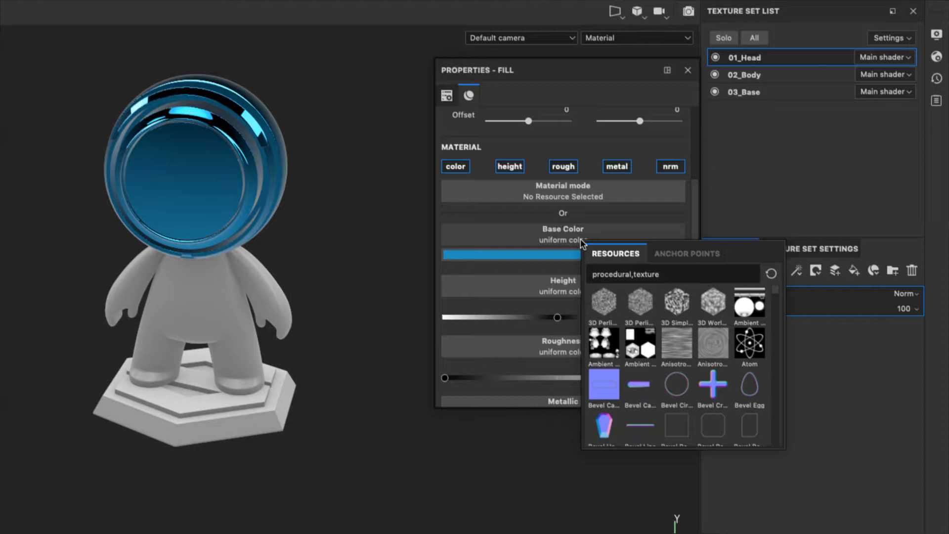
{"action": "key", "text": "BackSpace"}
{"action": "key", "text": "BackSpace"}
{"action": "key", "text": "BackSpace"}
{"action": "key", "text": "BackSpace"}
{"action": "key", "text": "BackSpace"}
{"action": "key", "text": "BackSpace"}
{"action": "key", "text": "BackSpace"}
{"action": "key", "text": "BackSpace"}
{"action": "key", "text": "BackSpace"}
{"action": "key", "text": "BackSpace"}
{"action": "key", "text": "BackSpace"}
{"action": "key", "text": "BackSpace"}
{"action": "key", "text": "BackSpace"}
{"action": "key", "text": "BackSpace"}
{"action": "key", "text": "BackSpace"}
{"action": "key", "text": "BackSpace"}
{"action": "key", "text": "BackSpace"}
{"action": "key", "text": "BackSpace"}
{"action": "key", "text": "BackSpace"}
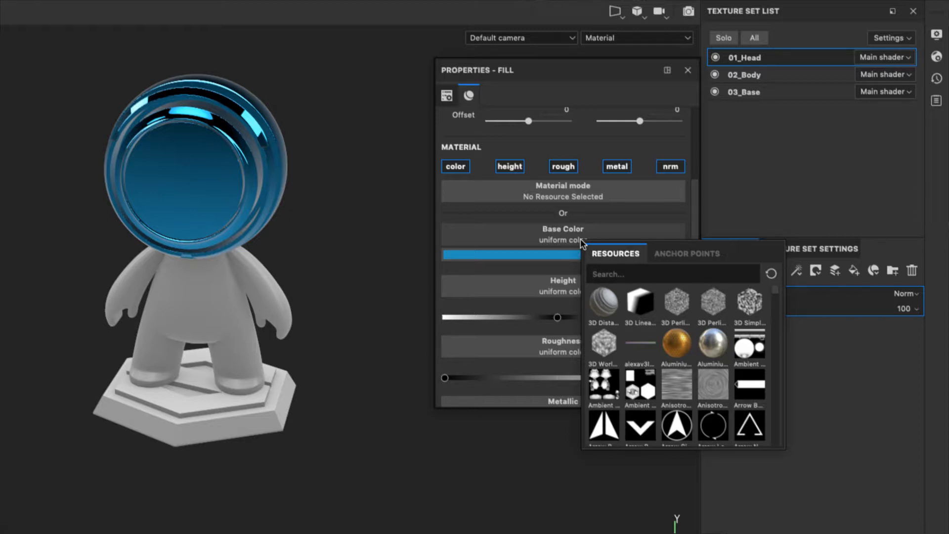
- Search the base color resources for "grunge" and look through the textures
{"action": "type", "text": "cru"}
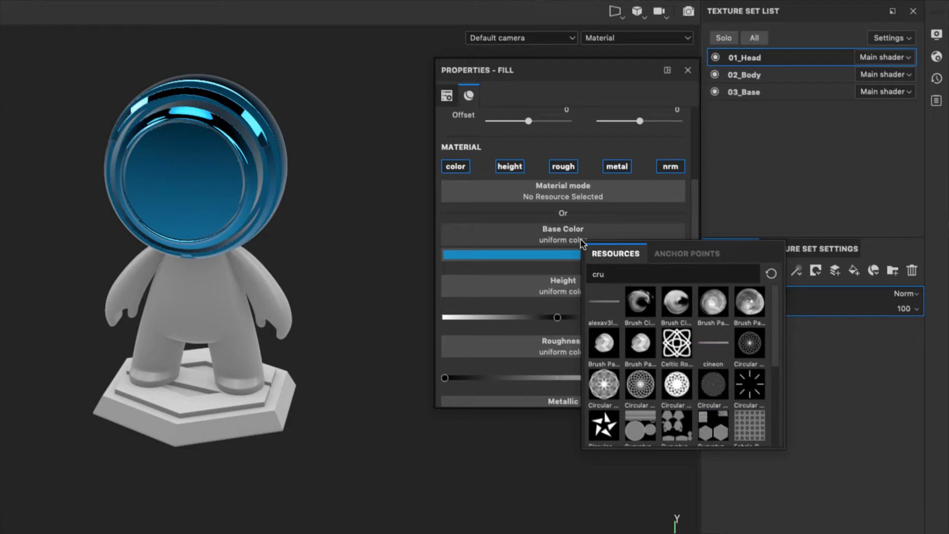
{"action": "type", "text": "nge"}
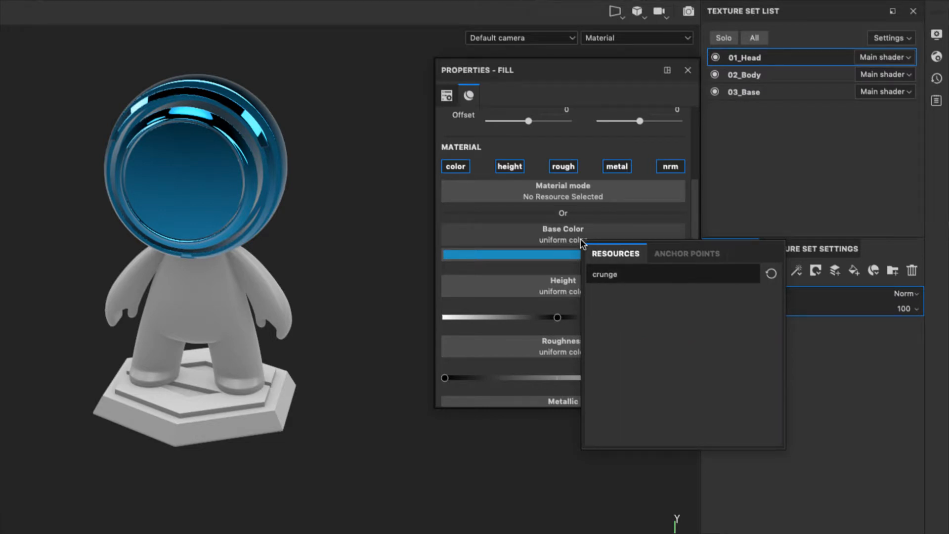
{"action": "key", "text": "BackSpace"}
{"action": "key", "text": "BackSpace"}
{"action": "key", "text": "BackSpace"}
{"action": "key", "text": "BackSpace"}
{"action": "key", "text": "BackSpace"}
{"action": "key", "text": "BackSpace"}
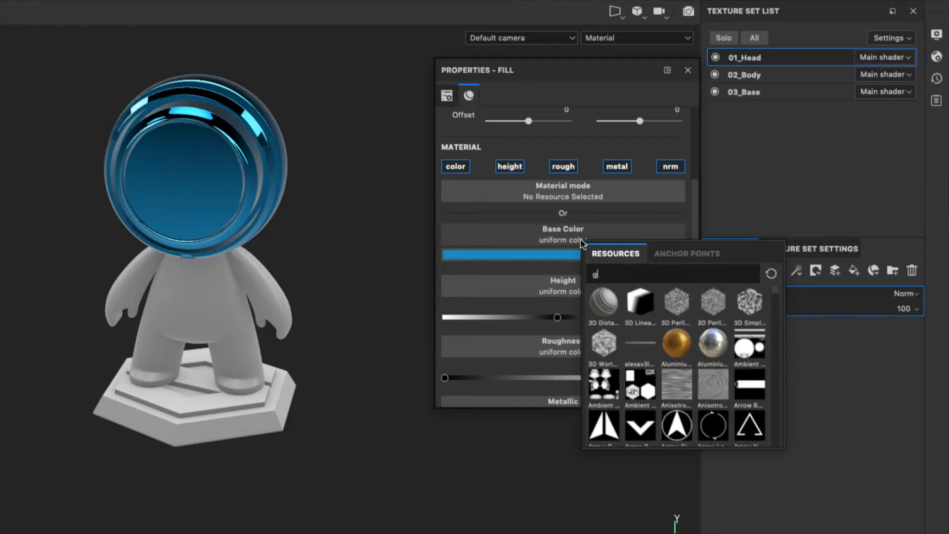
{"action": "type", "text": "grunge"}
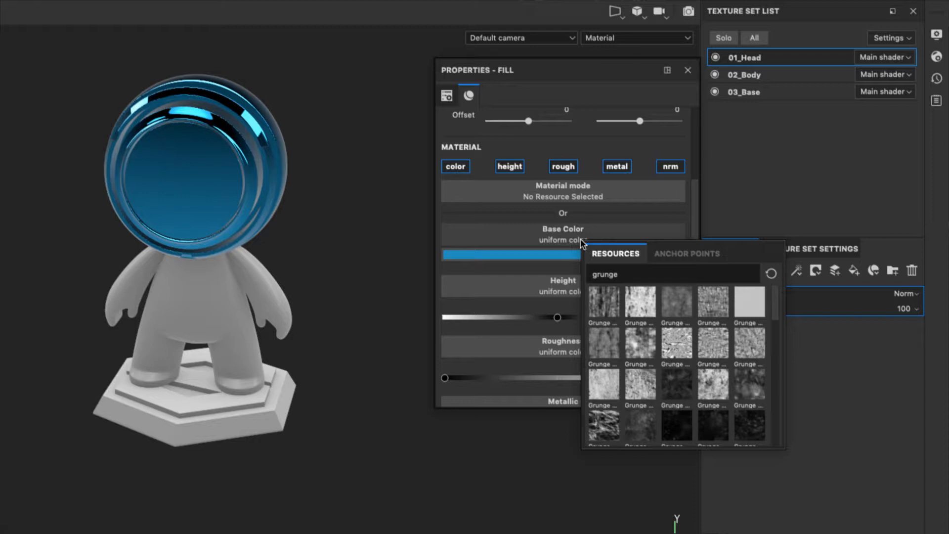
{"action": "mouse_move", "coordinate": [778, 297]}
{"action": "left_mouse_down"}
{"action": "mouse_move", "coordinate": [772, 412]}
{"action": "mouse_move", "coordinate": [782, 308]}
{"action": "left_mouse_up"}
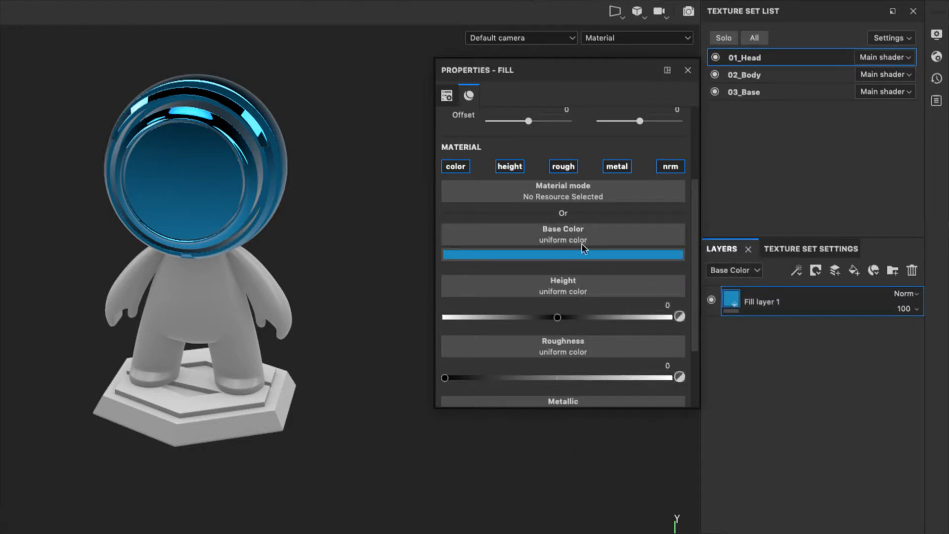
- Try the Grunge Brushed, Grunge Concrete and Grunge Concrete Burnt textures as the fill layer's base color
{"action": "left_click", "coordinate": [583, 239]}
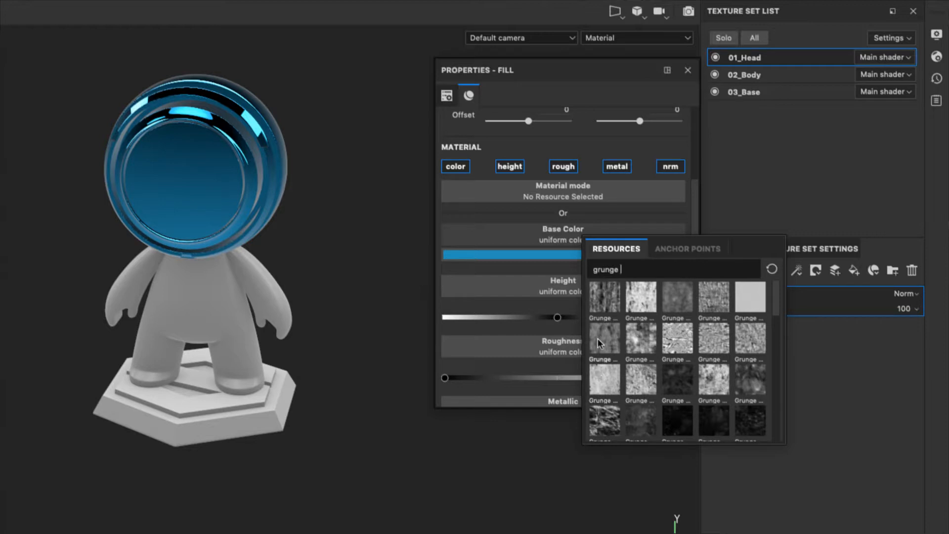
{"action": "left_click", "coordinate": [613, 297]}
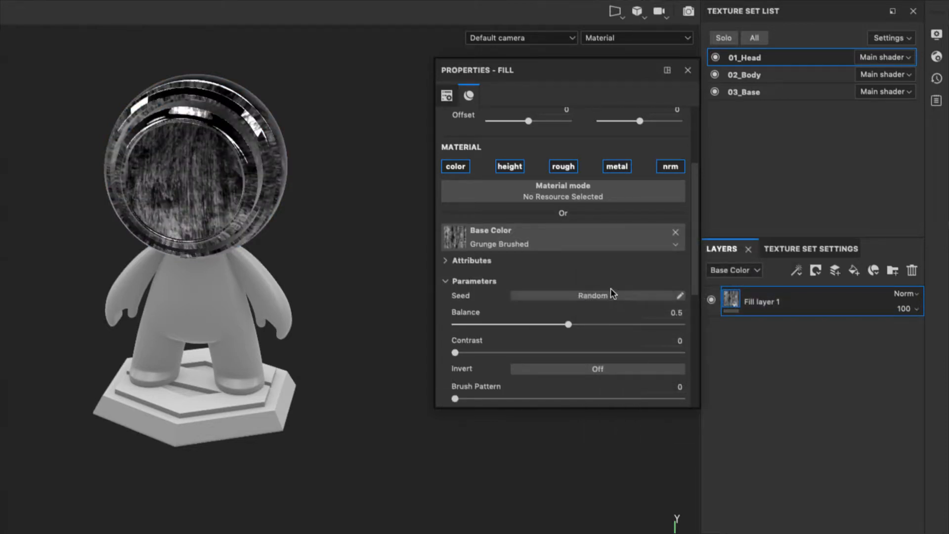
{"action": "left_click", "coordinate": [536, 238]}
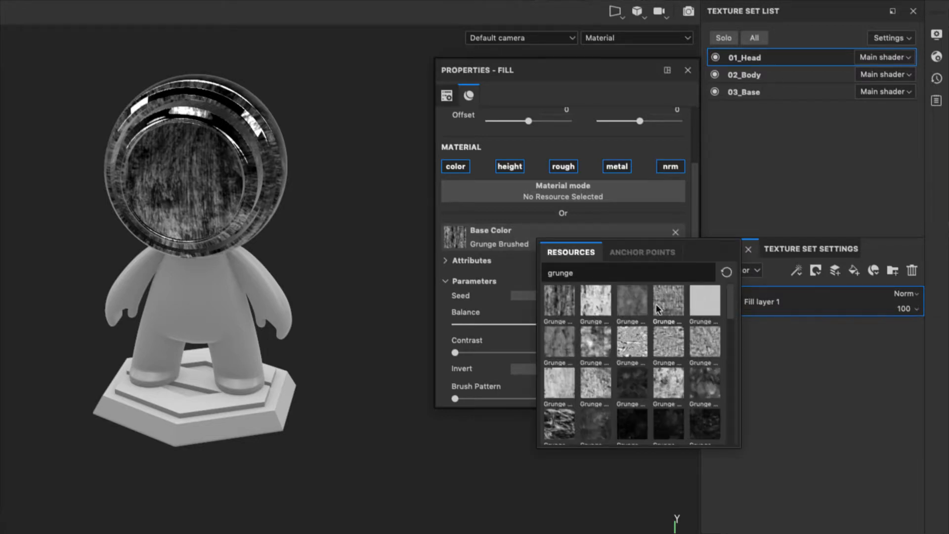
{"action": "left_click", "coordinate": [632, 300]}
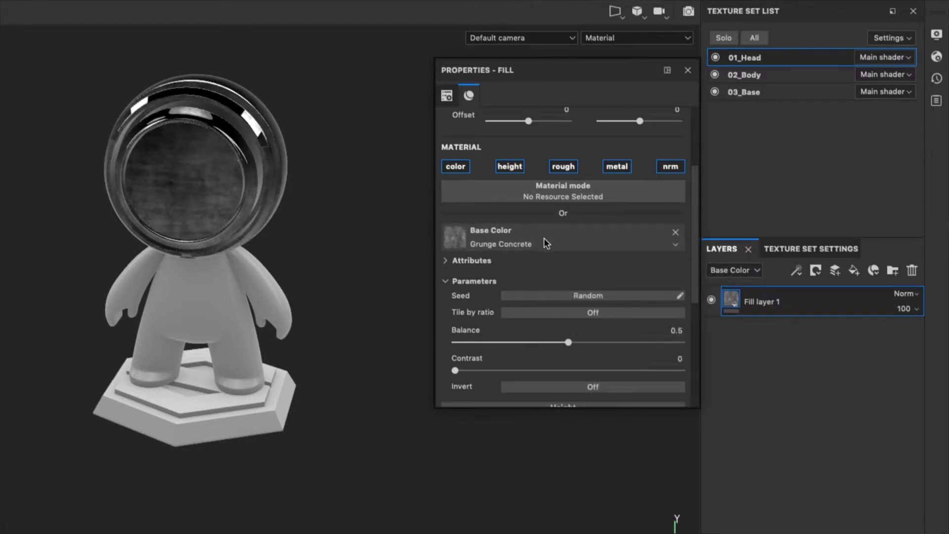
{"action": "left_click", "coordinate": [546, 242]}
{"action": "left_click", "coordinate": [670, 304]}
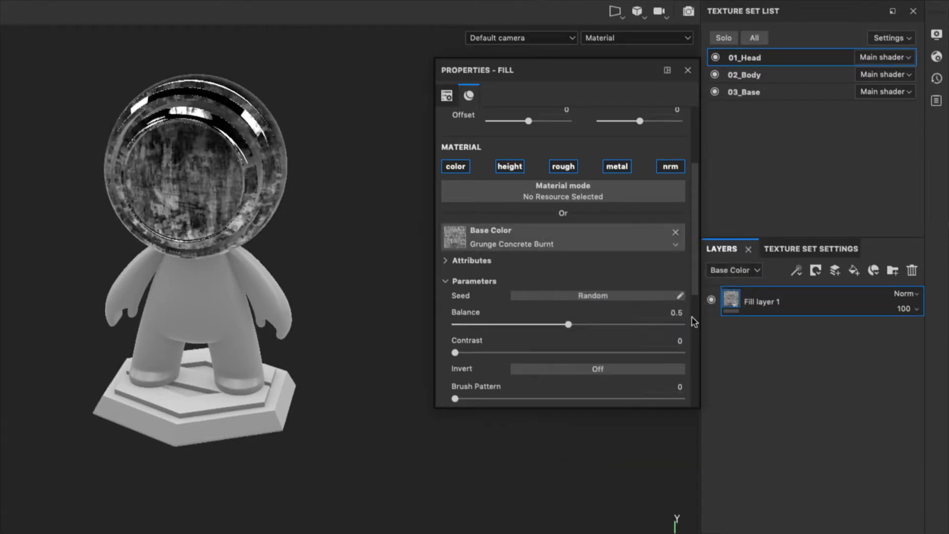
- Try Grunge Dirt and Grunge Dirt Scratched as the base color, and inspect the head from several angles
{"action": "left_click", "coordinate": [563, 236]}
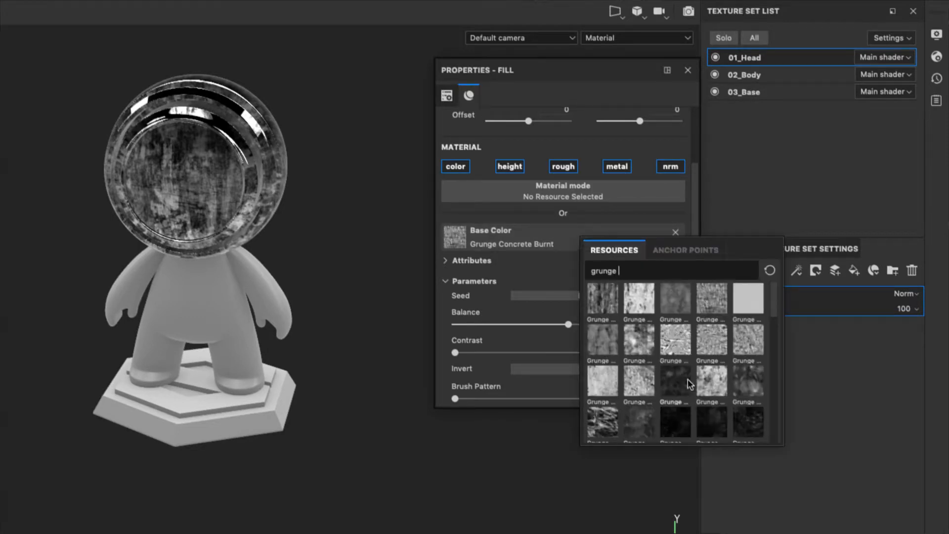
{"action": "left_click", "coordinate": [716, 344]}
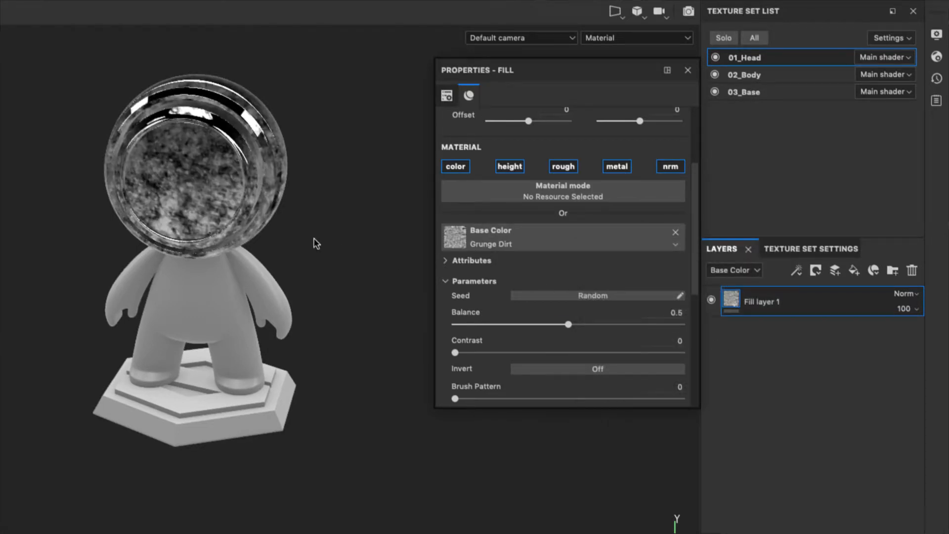
{"action": "left_click", "coordinate": [545, 248]}
{"action": "left_click", "coordinate": [672, 394]}
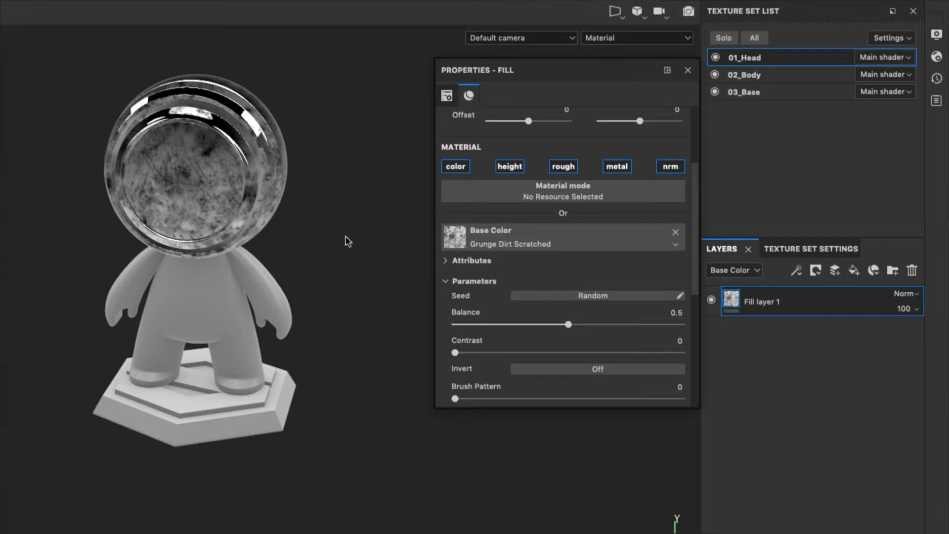
{"action": "scroll", "coordinate": [301, 230], "scroll_direction": "down", "scroll_amount": 1}
{"action": "scroll", "coordinate": [321, 230], "scroll_direction": "up", "scroll_amount": 2}
{"action": "left_click_drag", "start_coordinate": [321, 229], "coordinate": [182, 239], "text": "alt"}
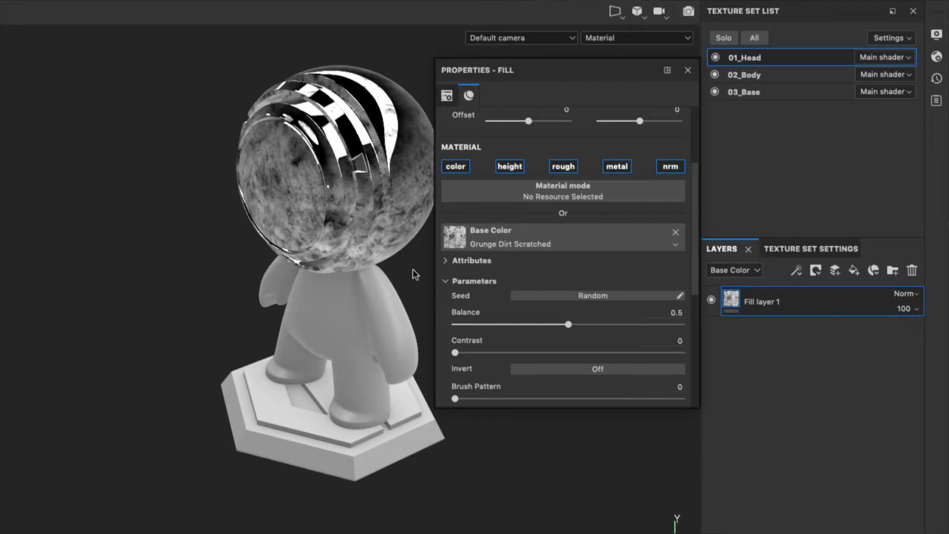
{"action": "left_click_drag", "start_coordinate": [415, 275], "coordinate": [311, 296], "text": "alt"}
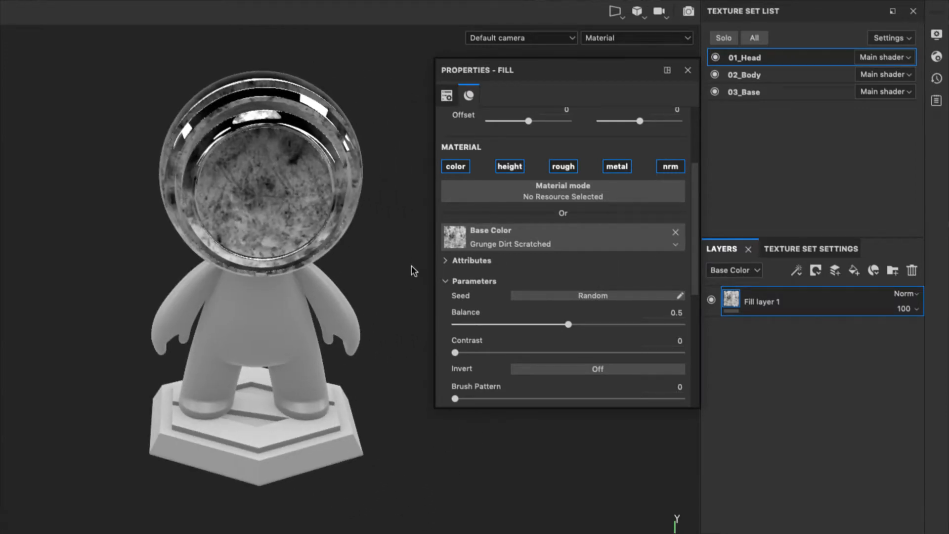
{"action": "left_click_drag", "start_coordinate": [413, 271], "coordinate": [435, 254], "text": "alt"}
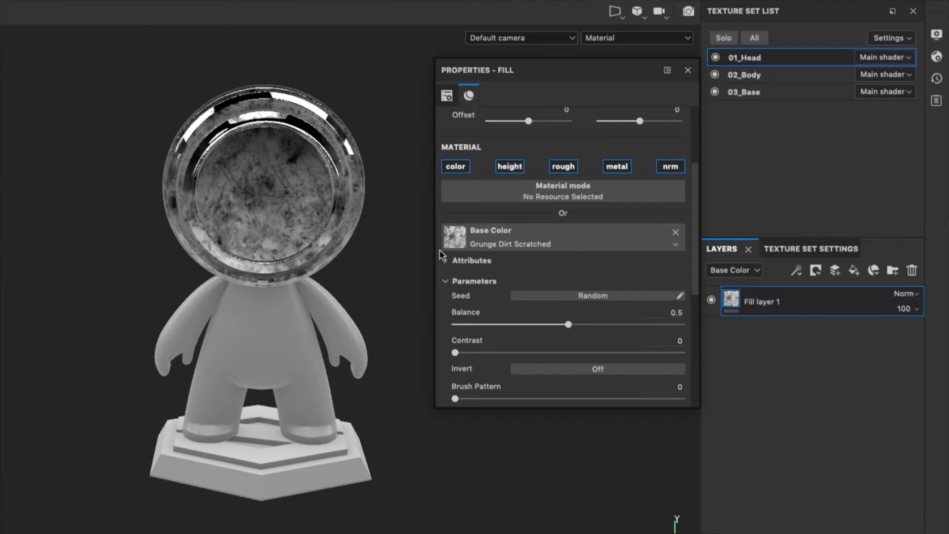
- Try Grunge Dust Small as the base color, and replace it with Grunge Dirt Splats
{"action": "left_click", "coordinate": [496, 231]}
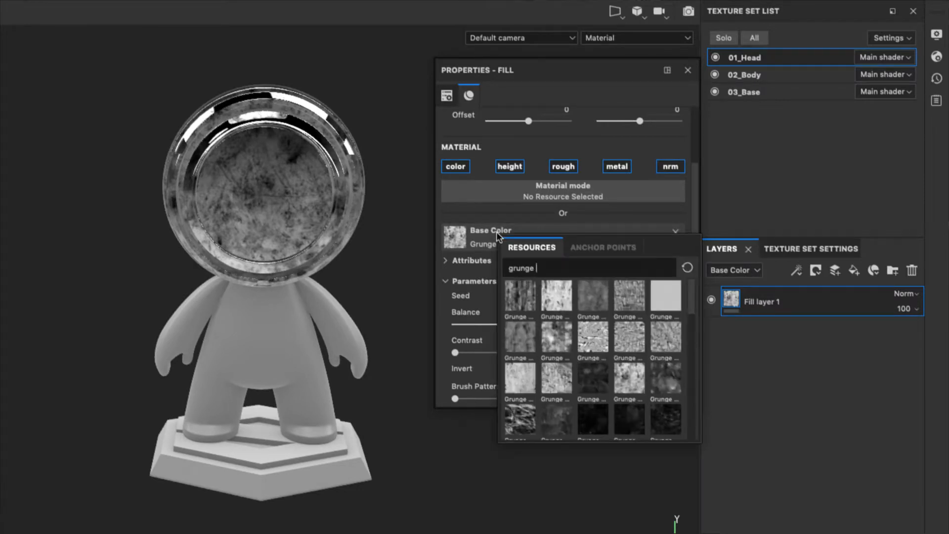
{"action": "left_click", "coordinate": [586, 420]}
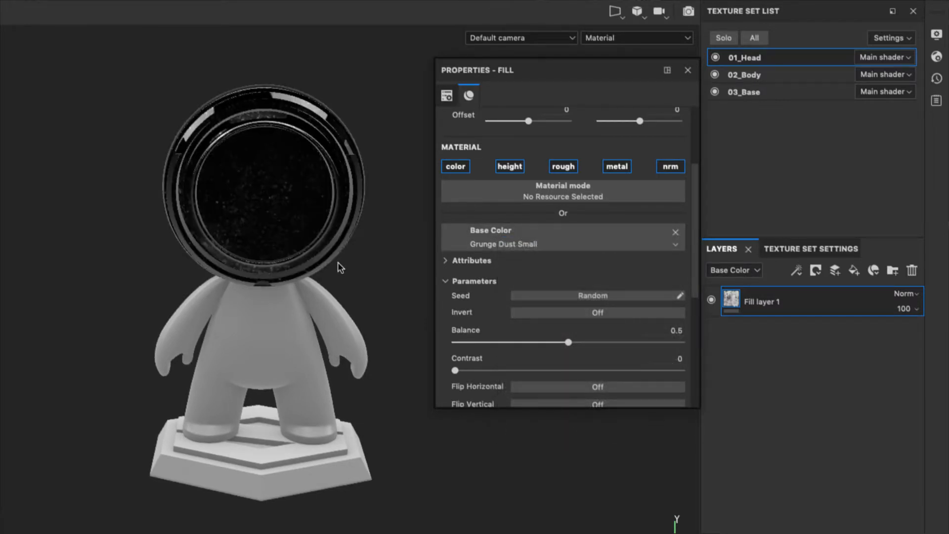
{"action": "left_click_drag", "start_coordinate": [340, 267], "coordinate": [375, 265], "text": "alt"}
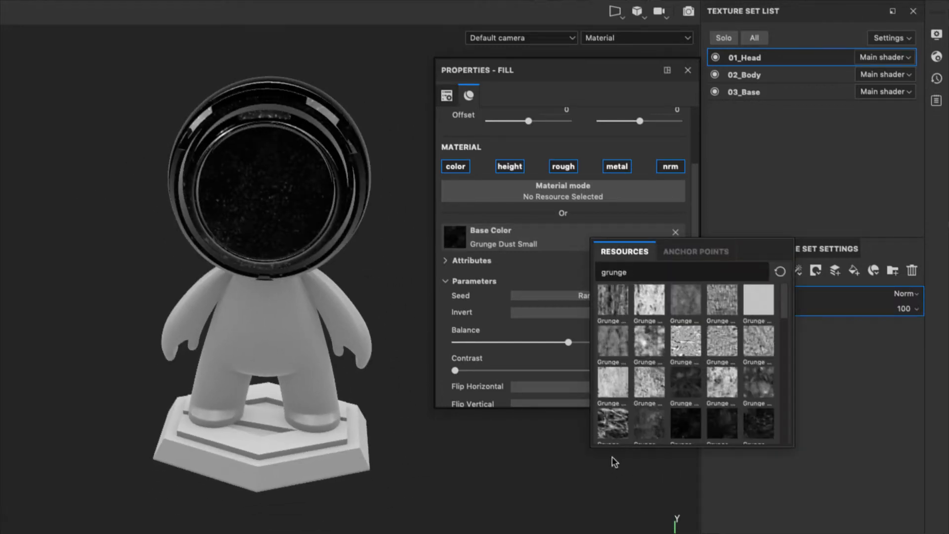
{"action": "left_click", "coordinate": [613, 419]}
{"action": "left_click_drag", "start_coordinate": [381, 279], "coordinate": [324, 261], "text": "alt"}
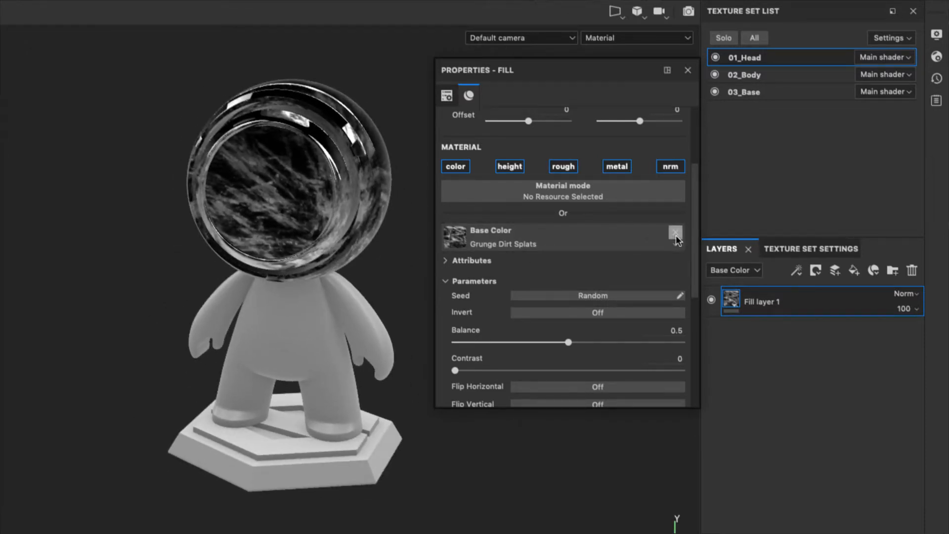
- Remove the Grunge Dirt Splats texture so the fill layer's base color is a uniform color again
{"action": "scroll", "coordinate": [651, 247], "scroll_direction": "up", "scroll_amount": 4}
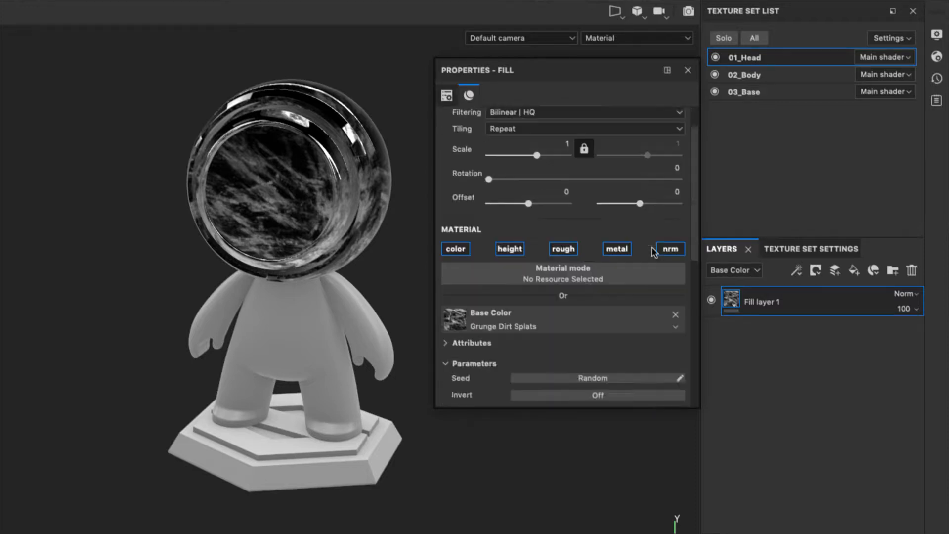
{"action": "scroll", "coordinate": [653, 248], "scroll_direction": "down", "scroll_amount": 8}
{"action": "scroll", "coordinate": [653, 248], "scroll_direction": "down", "scroll_amount": 2}
{"action": "scroll", "coordinate": [654, 249], "scroll_direction": "up", "scroll_amount": 5}
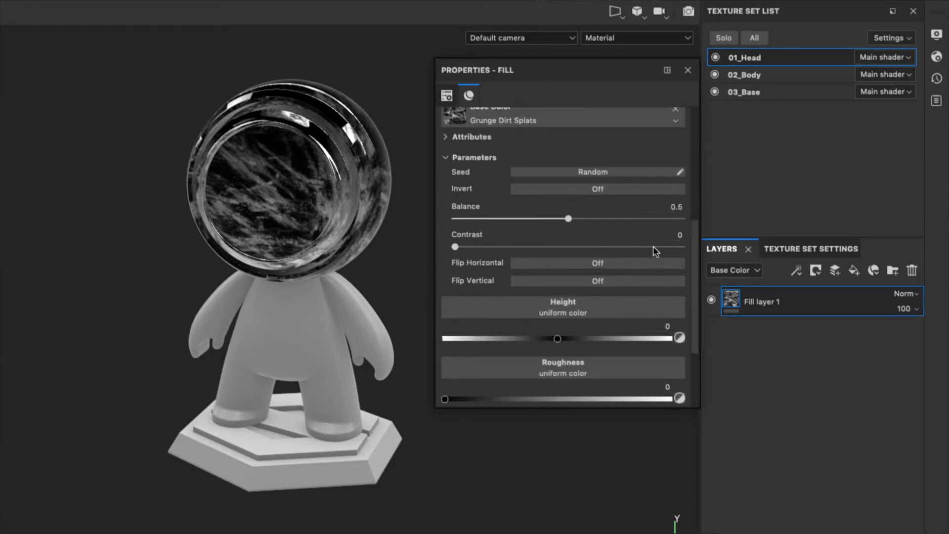
{"action": "scroll", "coordinate": [653, 249], "scroll_direction": "up", "scroll_amount": 2}
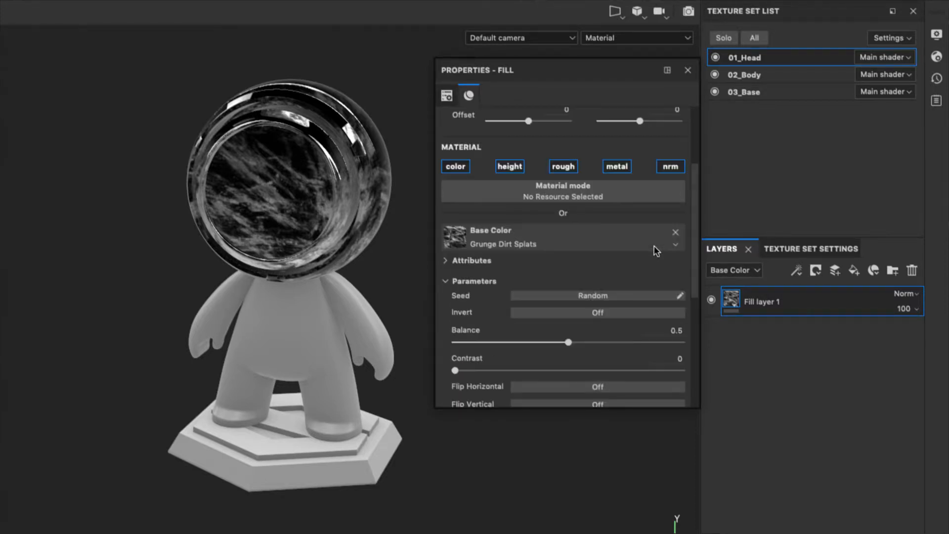
{"action": "left_click", "coordinate": [678, 232]}
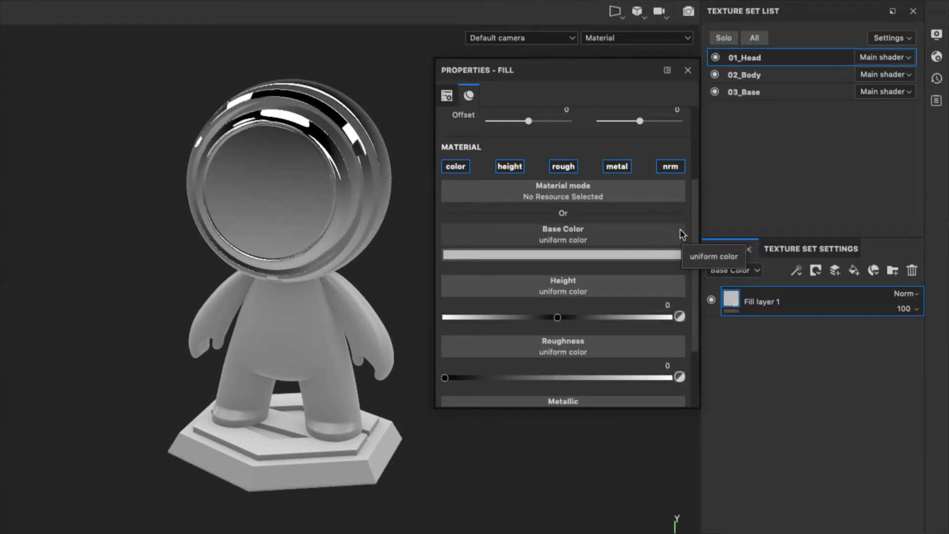
- Try the Grunge Brushed texture as the fill layer's base color and remove it again
{"action": "left_click", "coordinate": [624, 241]}
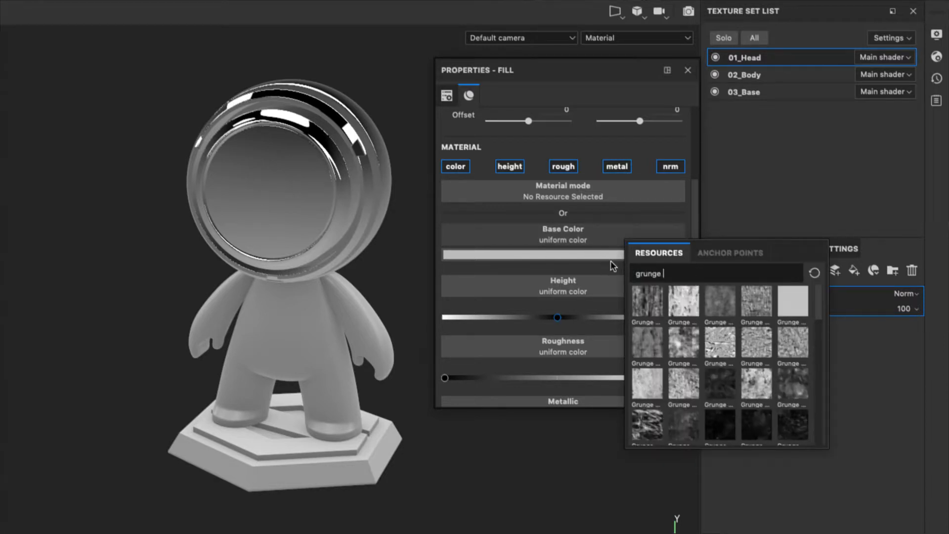
{"action": "left_click", "coordinate": [643, 301]}
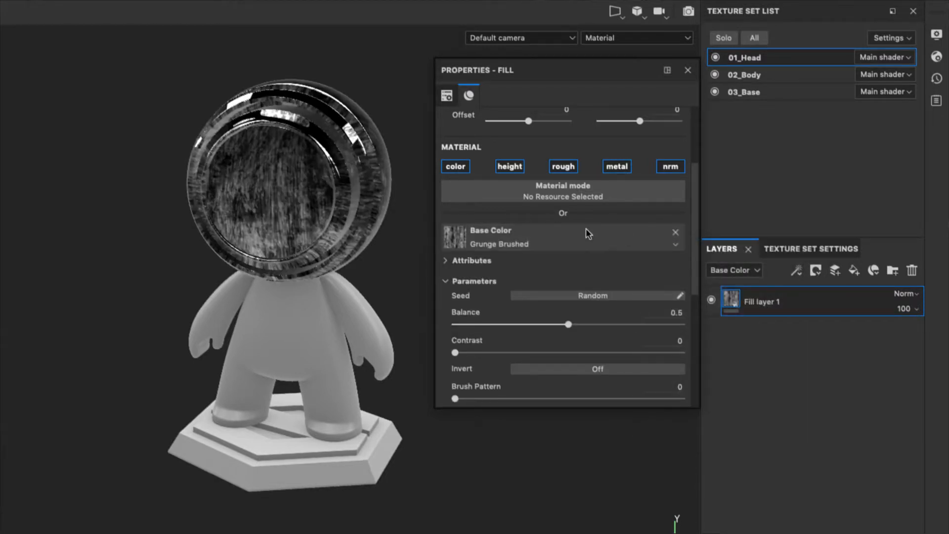
{"action": "left_click", "coordinate": [676, 232]}
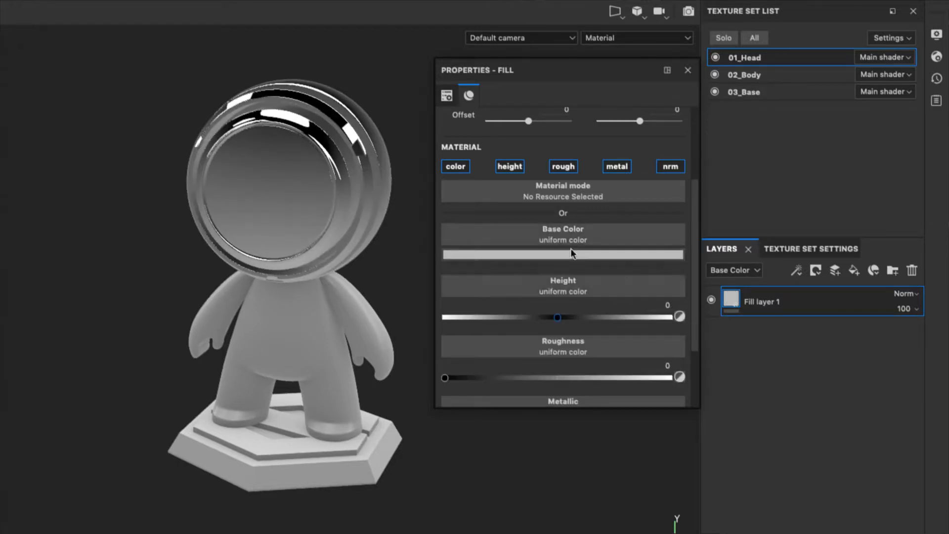
- Set the fill layer's uniform base color to a dark blue (R 0.026, G 0.072, B 0.324)
{"action": "left_click", "coordinate": [584, 255]}
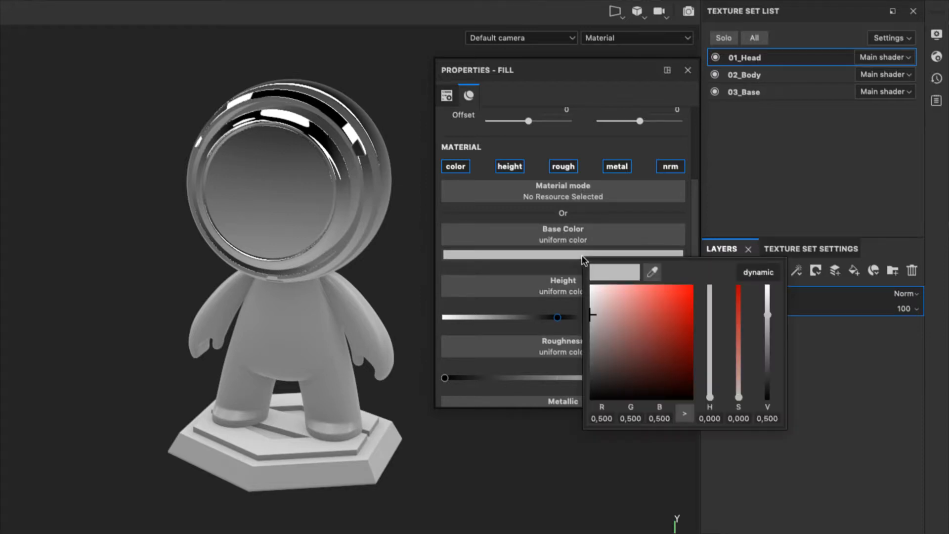
{"action": "left_click", "coordinate": [662, 327]}
{"action": "left_click", "coordinate": [710, 326]}
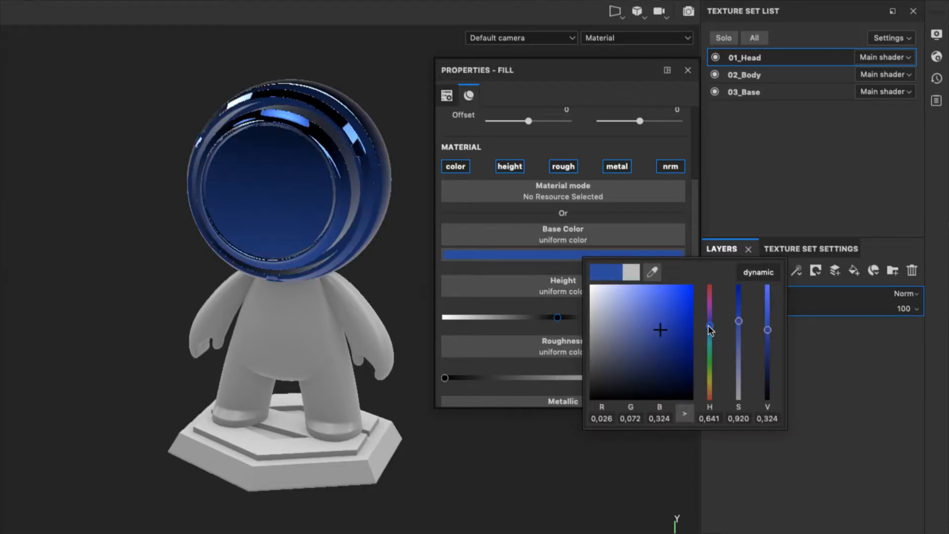
{"action": "left_click", "coordinate": [651, 212]}
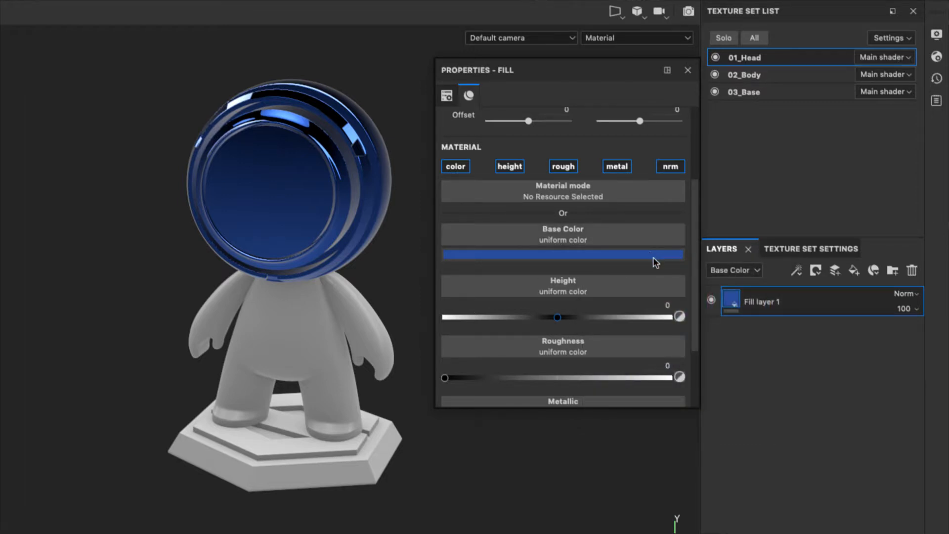
- Enlarge the fill properties to show all material channels and set Metallic to 0
{"action": "left_click_drag", "start_coordinate": [654, 408], "coordinate": [669, 501]}
{"action": "scroll", "coordinate": [602, 322], "scroll_direction": "up", "scroll_amount": 5}
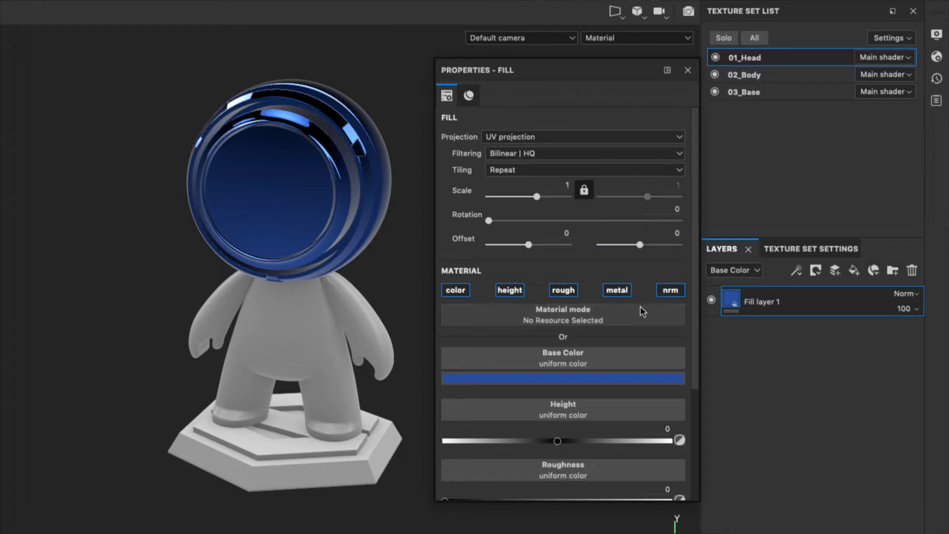
{"action": "scroll", "coordinate": [693, 393], "scroll_direction": "down", "scroll_amount": 5}
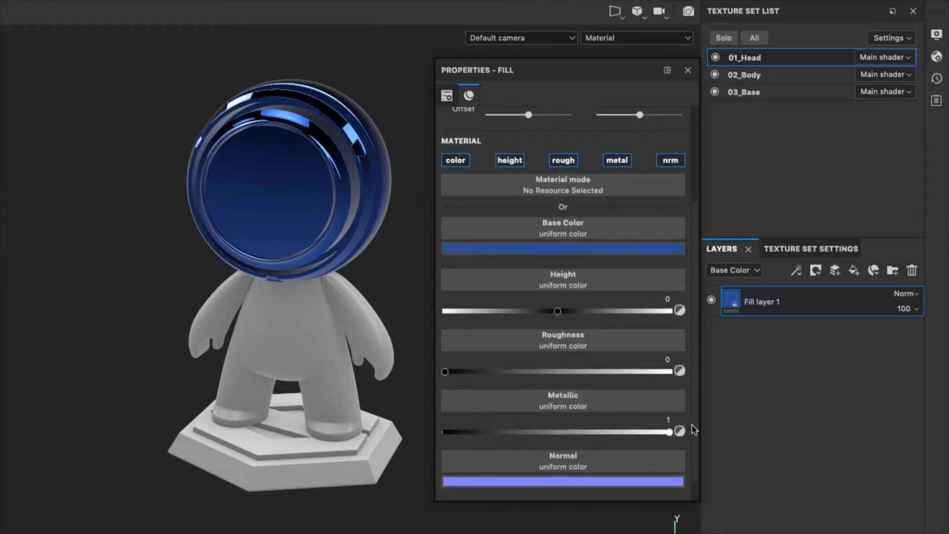
{"action": "scroll", "coordinate": [695, 429], "scroll_direction": "down", "scroll_amount": 1}
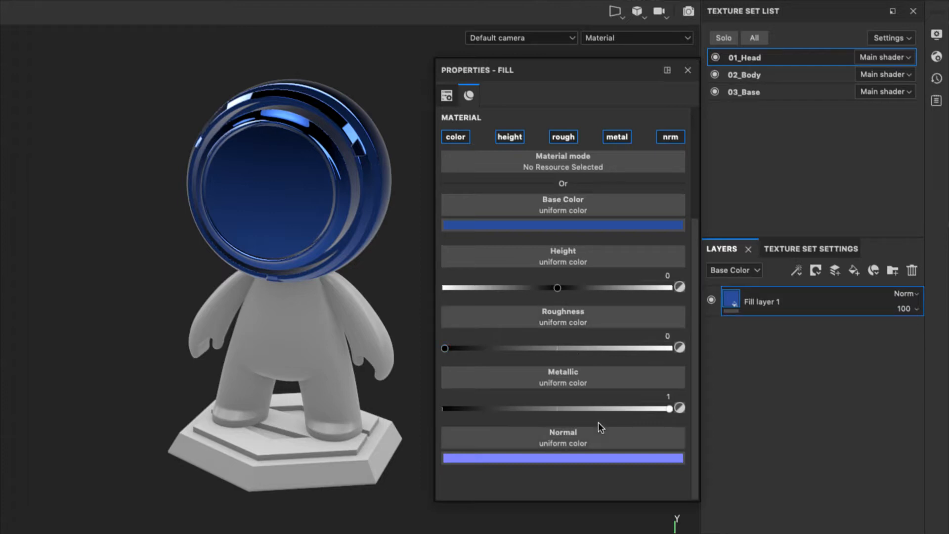
{"action": "mouse_move", "coordinate": [669, 410]}
{"action": "left_mouse_down"}
{"action": "mouse_move", "coordinate": [562, 411]}
{"action": "mouse_move", "coordinate": [435, 430]}
{"action": "left_mouse_up"}
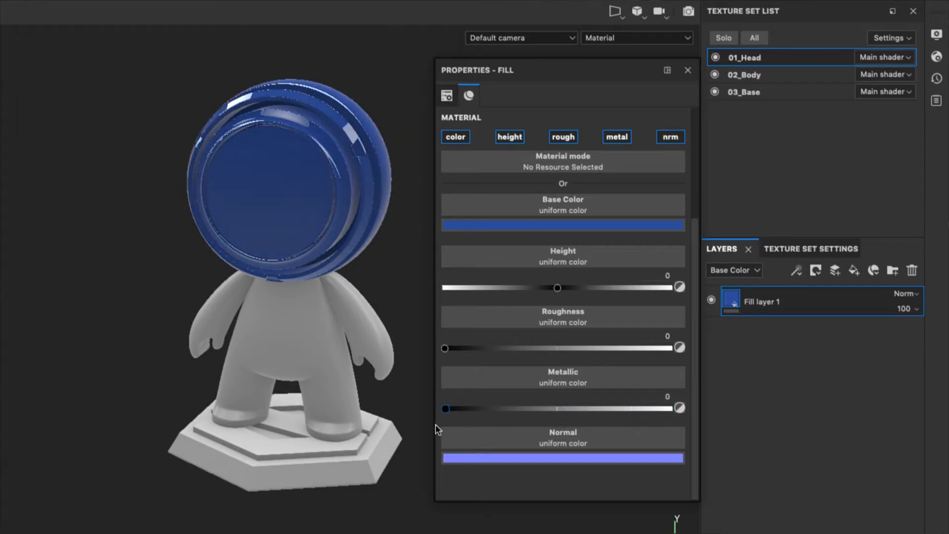
- Set the blue fill's Roughness to 0.3413, checking the head's reflections from several angles
{"action": "left_click_drag", "start_coordinate": [430, 269], "coordinate": [522, 363], "text": "alt"}
{"action": "left_click_drag", "start_coordinate": [417, 244], "coordinate": [287, 223], "text": "alt"}
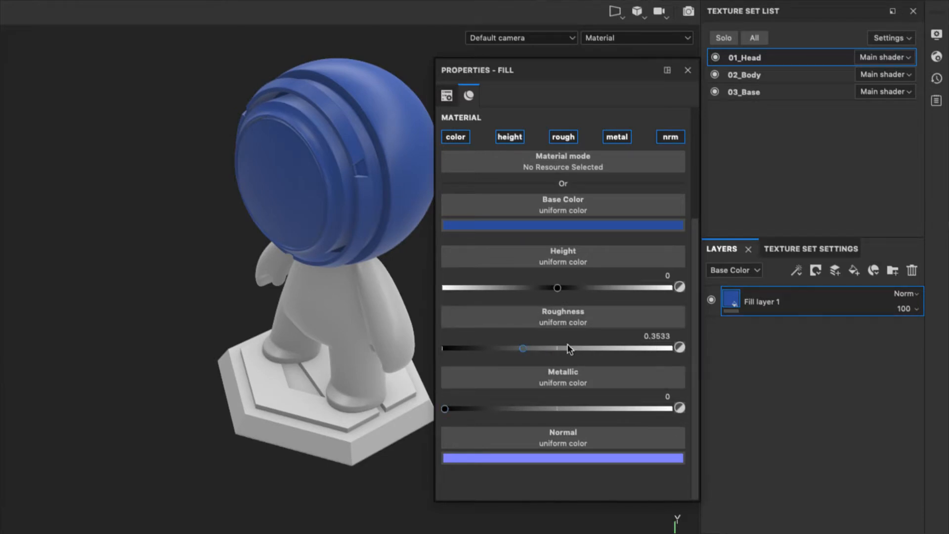
{"action": "mouse_move", "coordinate": [520, 348]}
{"action": "left_mouse_down"}
{"action": "mouse_move", "coordinate": [502, 348]}
{"action": "mouse_move", "coordinate": [525, 357]}
{"action": "left_mouse_up"}
{"action": "left_click_drag", "start_coordinate": [425, 299], "coordinate": [500, 258], "text": "alt"}
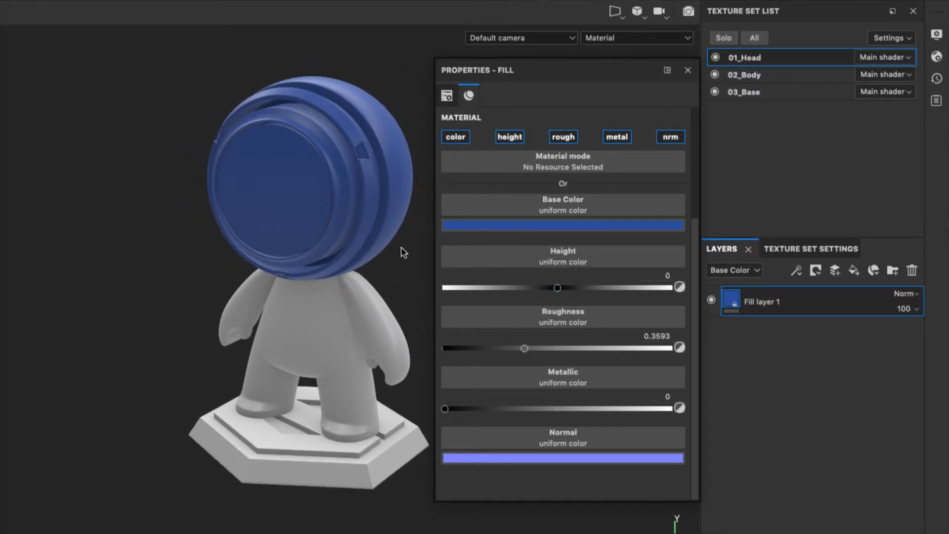
{"action": "left_click_drag", "start_coordinate": [524, 349], "coordinate": [520, 349]}
{"action": "left_click_drag", "start_coordinate": [420, 101], "coordinate": [272, 206], "text": "alt"}
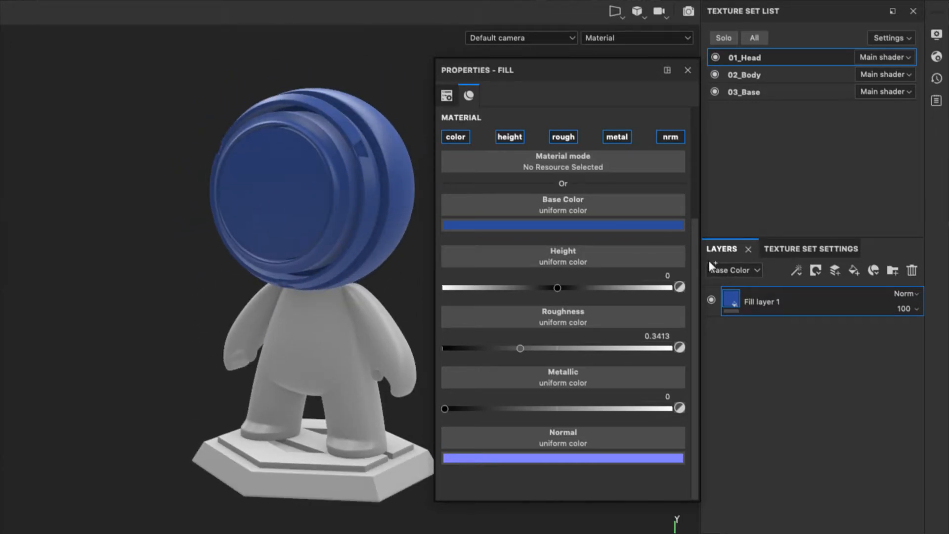
- Rename the blue fill layer as BaseColour
{"action": "double_click", "coordinate": [776, 301]}
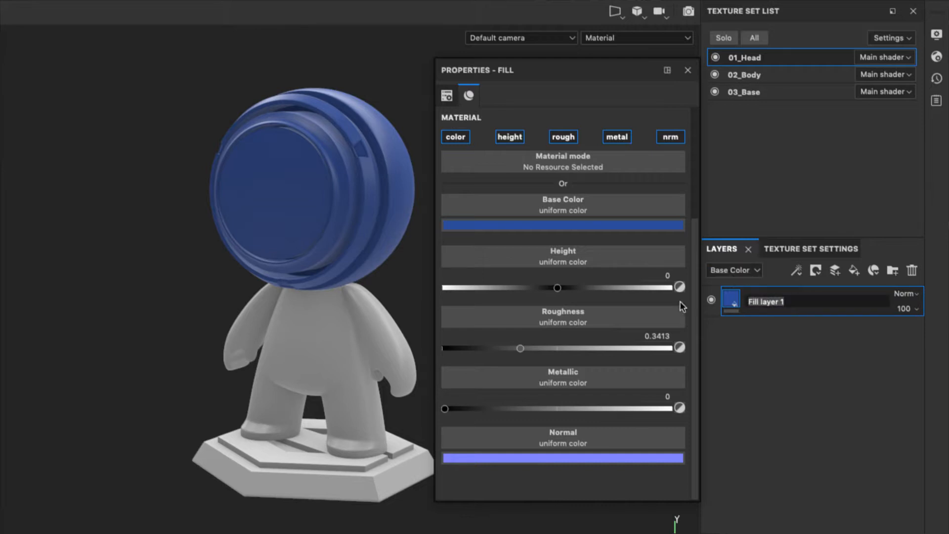
{"action": "type", "text": "BaseColour"}
{"action": "key", "text": "Return"}
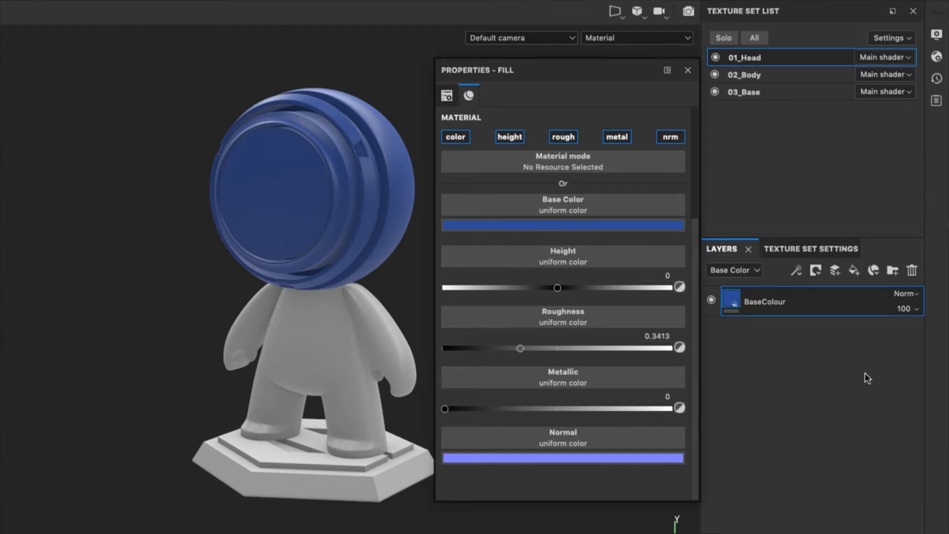
- Add a new fill layer above BaseColour and bring its material channels into view
{"action": "left_click", "coordinate": [857, 274]}
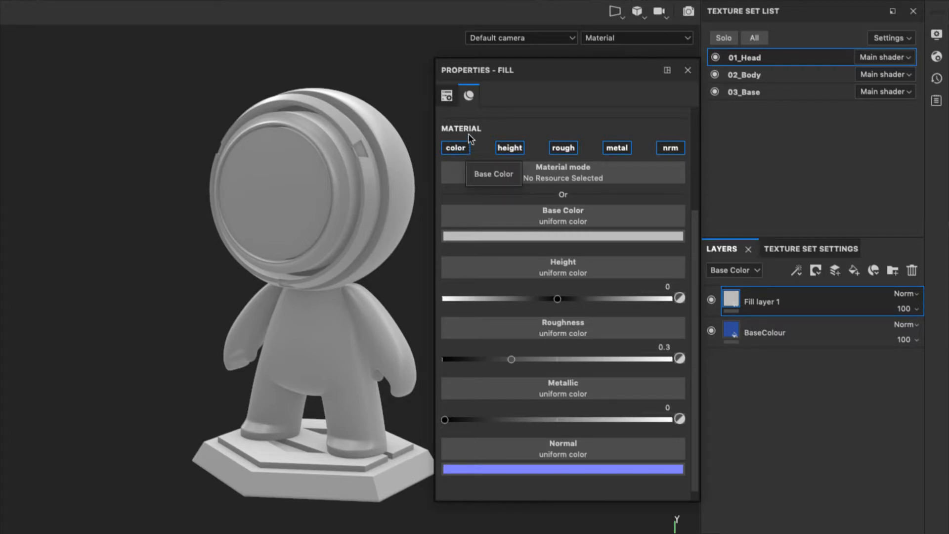
{"action": "scroll", "coordinate": [473, 136], "scroll_direction": "up", "scroll_amount": 3}
{"action": "scroll", "coordinate": [478, 144], "scroll_direction": "down", "scroll_amount": 3}
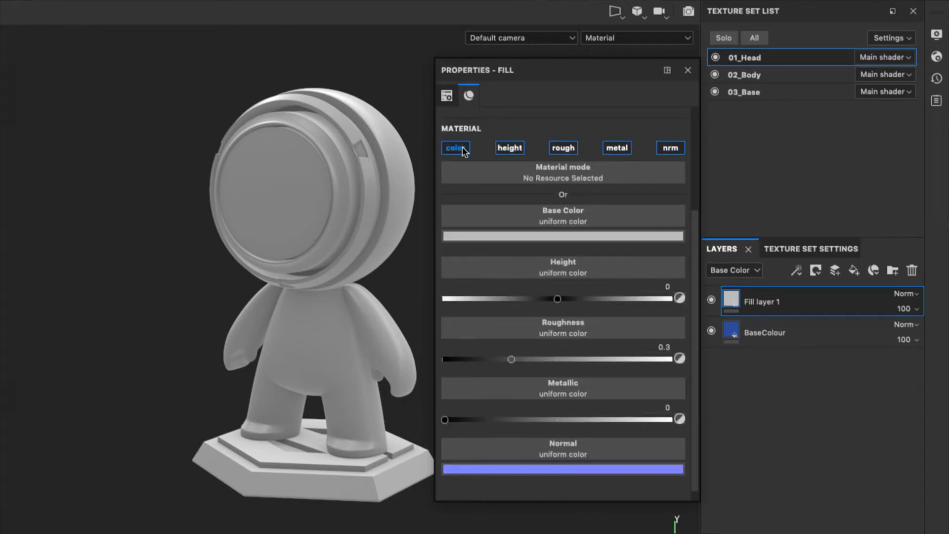
- Try the new fill layer with its color channel off and a changed height, and restore both settings
{"action": "left_click", "coordinate": [462, 149]}
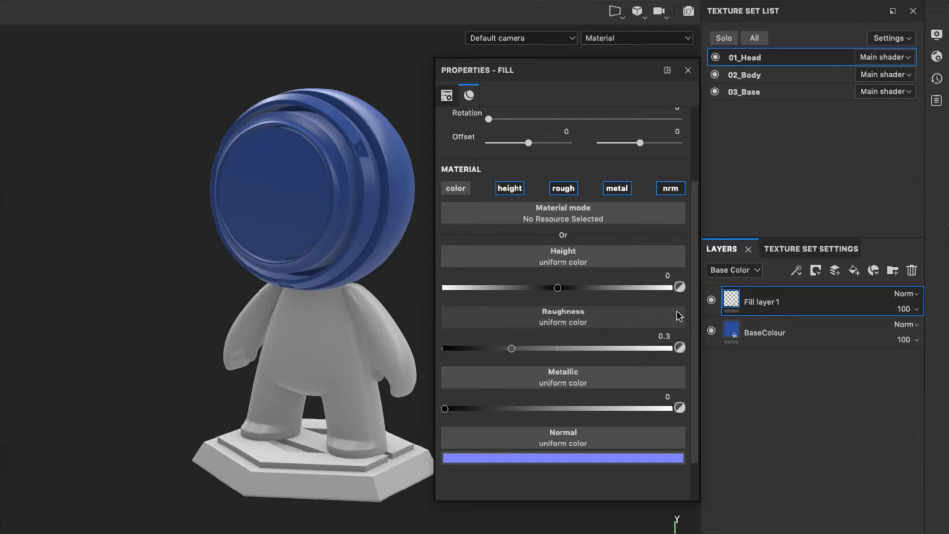
{"action": "key", "text": "super+z"}
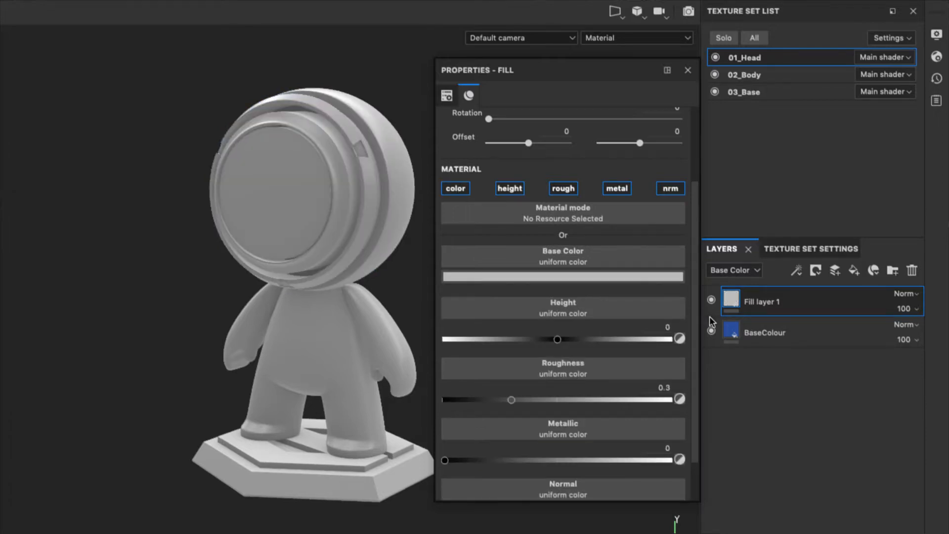
{"action": "left_click", "coordinate": [456, 193]}
{"action": "scroll", "coordinate": [287, 243], "scroll_direction": "up", "scroll_amount": 3}
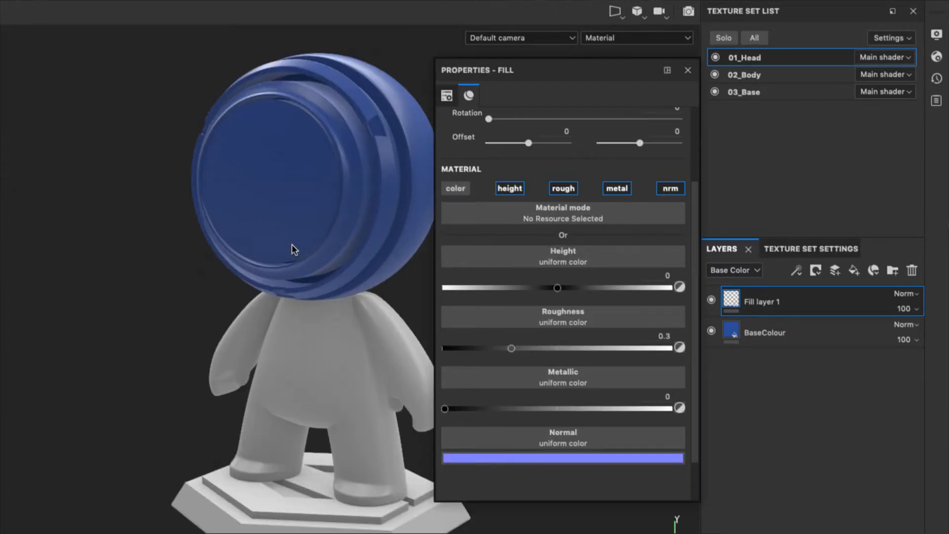
{"action": "scroll", "coordinate": [293, 244], "scroll_direction": "up", "scroll_amount": 3}
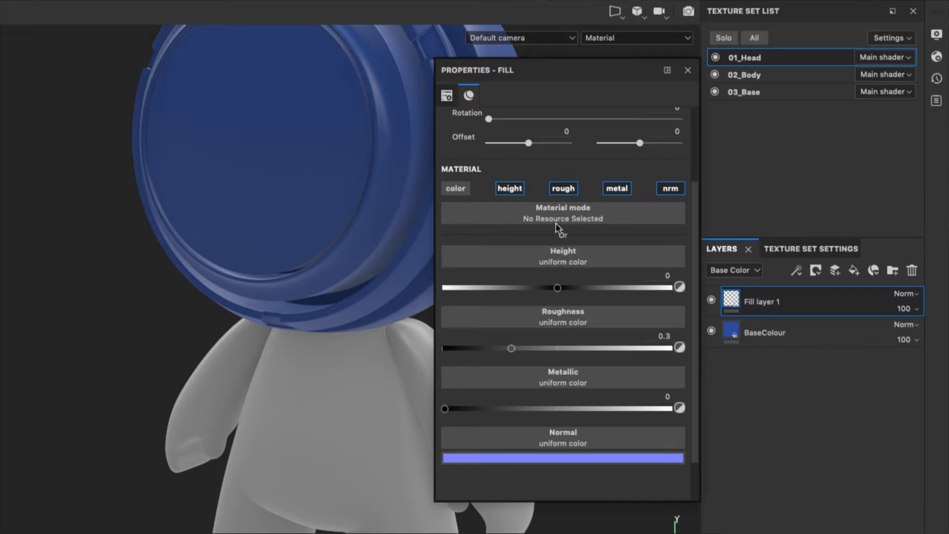
{"action": "left_click_drag", "start_coordinate": [557, 288], "coordinate": [615, 293]}
{"action": "key", "text": "super+z"}
{"action": "left_click", "coordinate": [458, 192]}
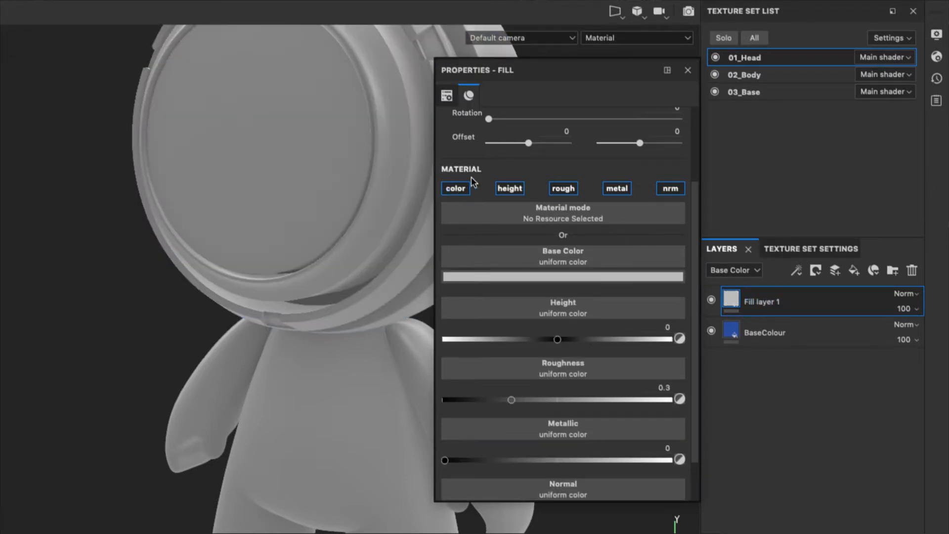
- Set the new fill layer's base color to pure red (R 1, G 0, B 0) and inspect the figure
{"action": "left_click", "coordinate": [570, 278]}
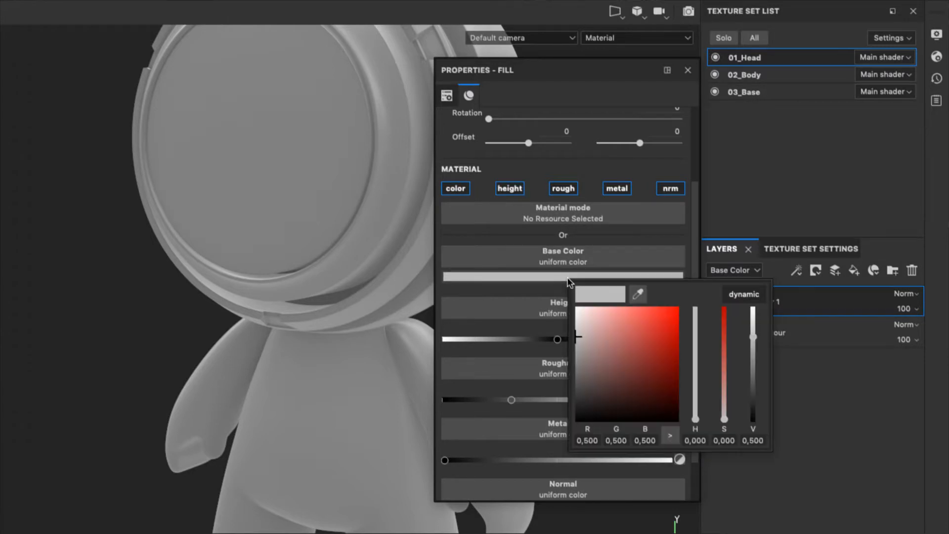
{"action": "left_click", "coordinate": [677, 309]}
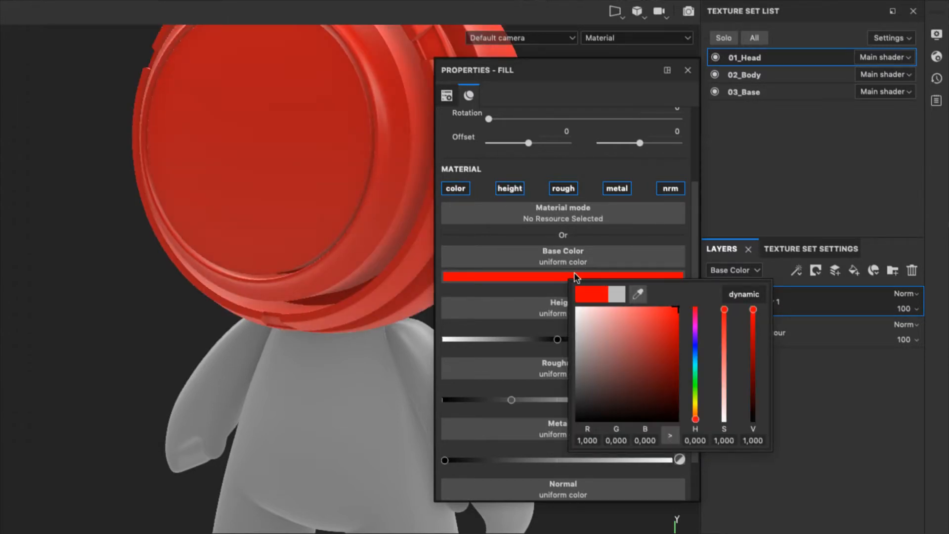
{"action": "left_click", "coordinate": [571, 254]}
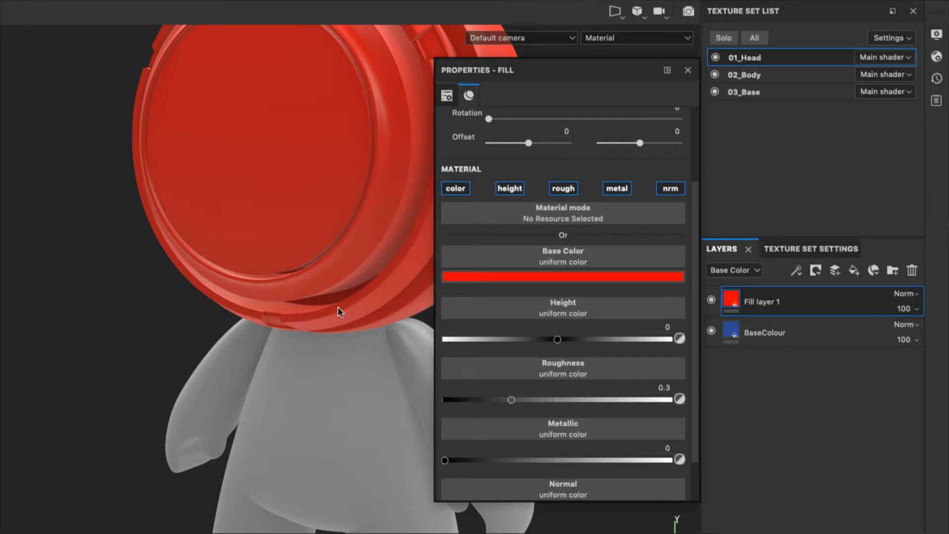
{"action": "scroll", "coordinate": [342, 304], "scroll_direction": "down", "scroll_amount": 5}
{"action": "scroll", "coordinate": [271, 307], "scroll_direction": "up", "scroll_amount": 3}
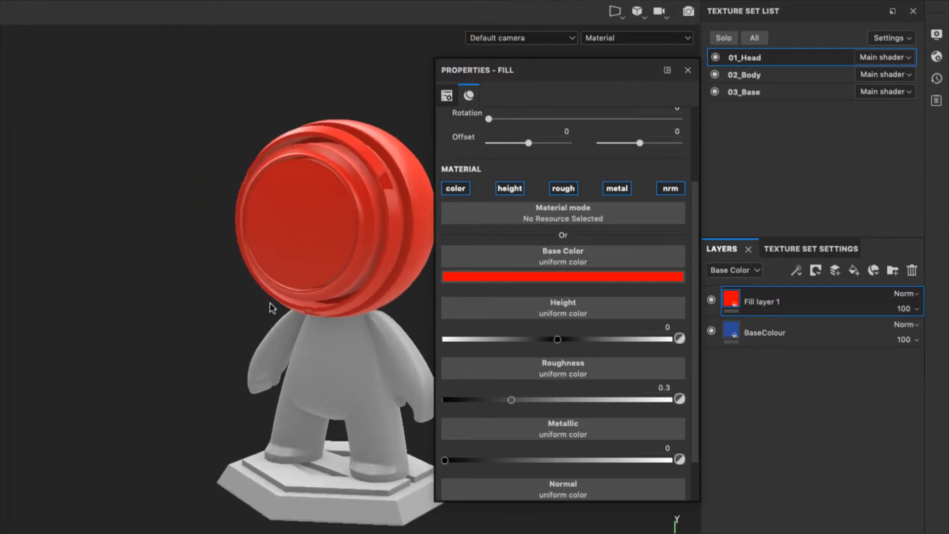
{"action": "left_click_drag", "start_coordinate": [198, 300], "coordinate": [81, 288], "text": "alt"}
{"action": "middle_click_drag", "start_coordinate": [81, 288], "coordinate": [80, 288], "text": "alt"}
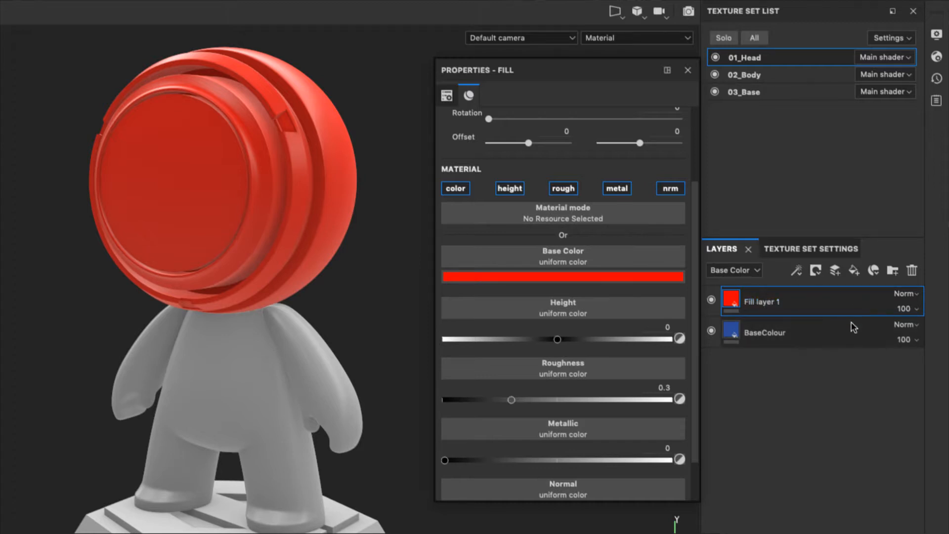
- Add a black mask to the red fill layer and preview the mask
{"action": "right_click", "coordinate": [796, 304]}
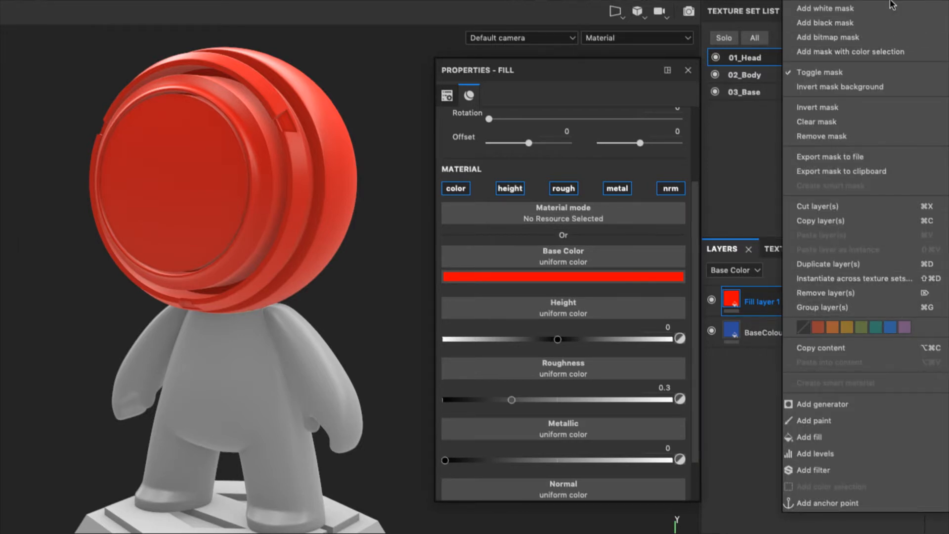
{"action": "right_click", "coordinate": [760, 304]}
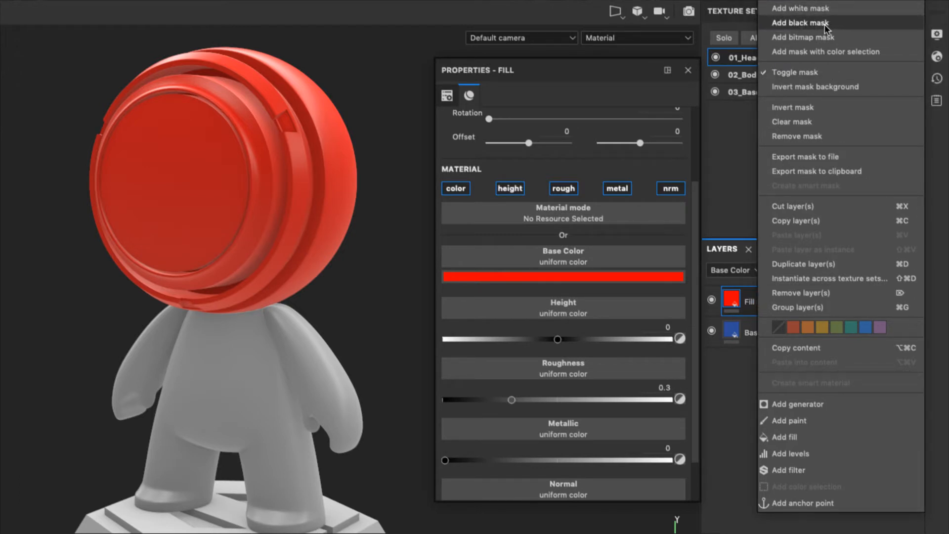
{"action": "left_click", "coordinate": [825, 24]}
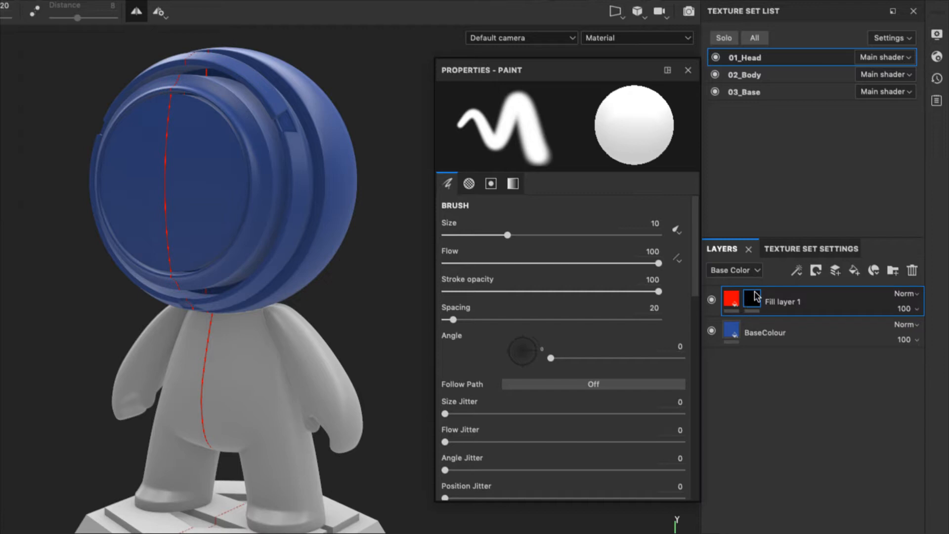
{"action": "mouse_move", "coordinate": [760, 302]}
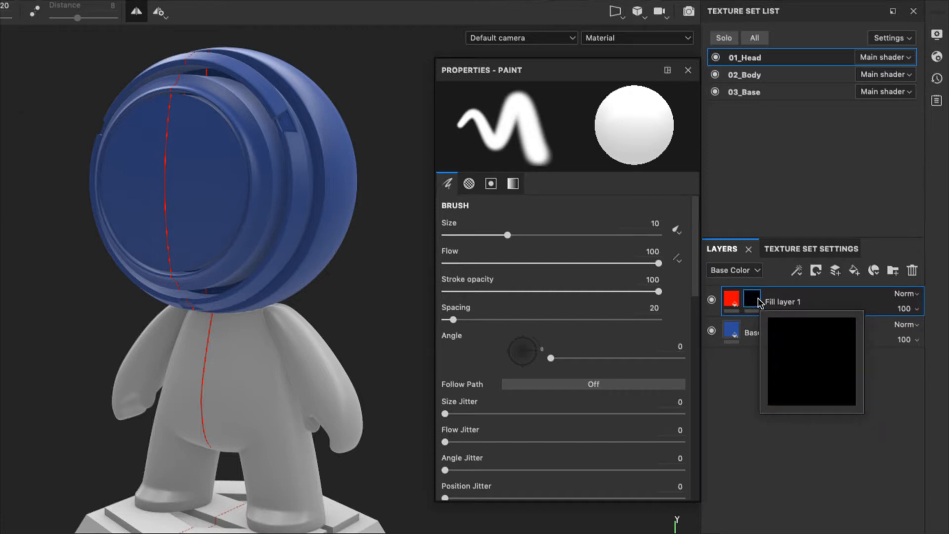
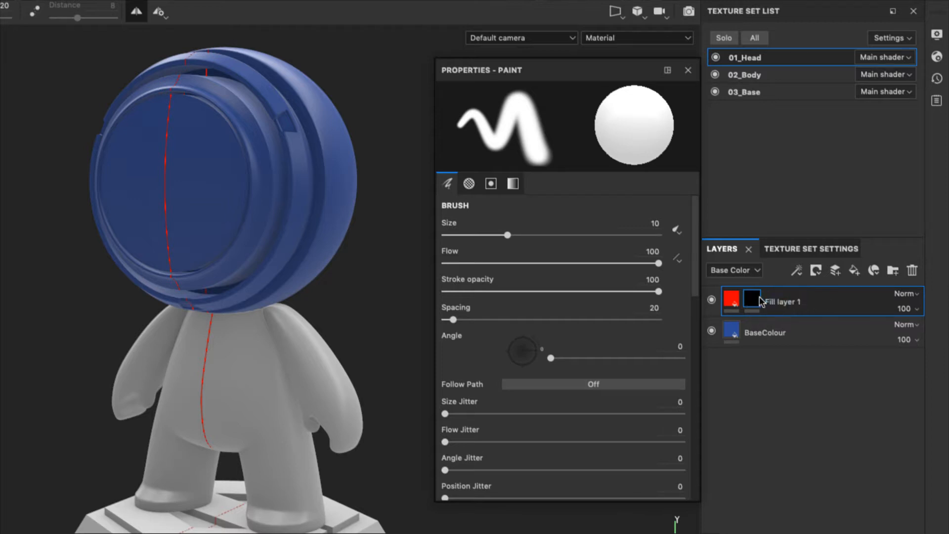
- Add a paint effect to the red layer's black mask and brush mirrored red squiggles onto the face disc
{"action": "right_click", "coordinate": [827, 295]}
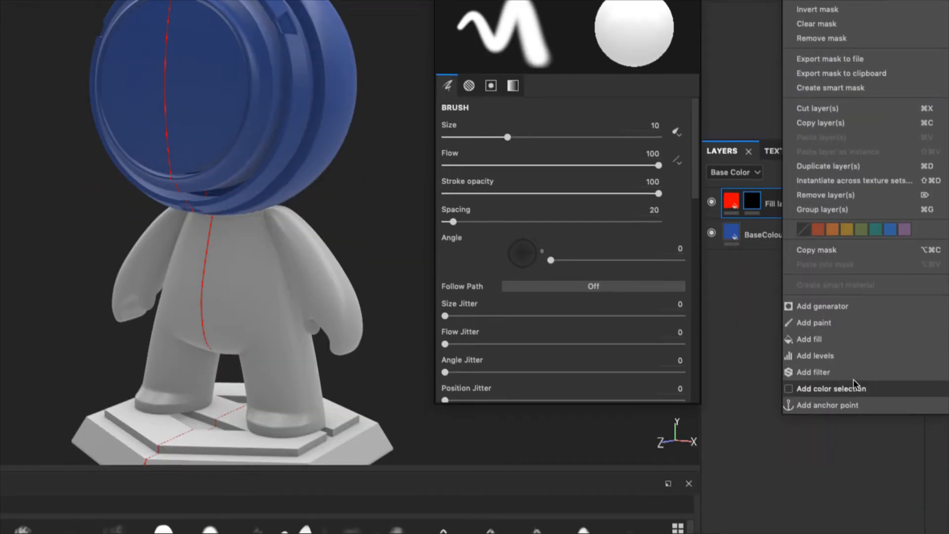
{"action": "left_click", "coordinate": [852, 325]}
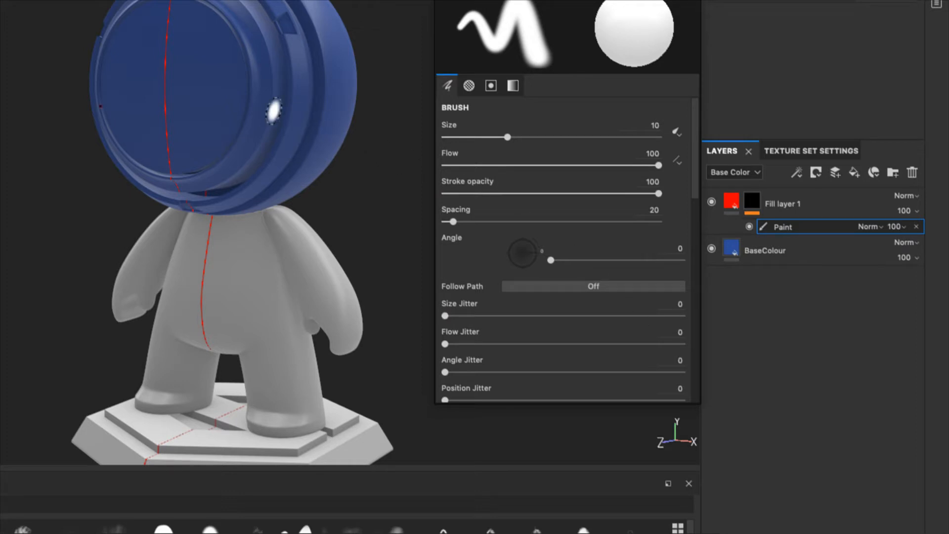
{"action": "mouse_move", "coordinate": [197, 69]}
{"action": "left_mouse_down"}
{"action": "mouse_move", "coordinate": [218, 77]}
{"action": "mouse_move", "coordinate": [228, 117]}
{"action": "left_mouse_up"}
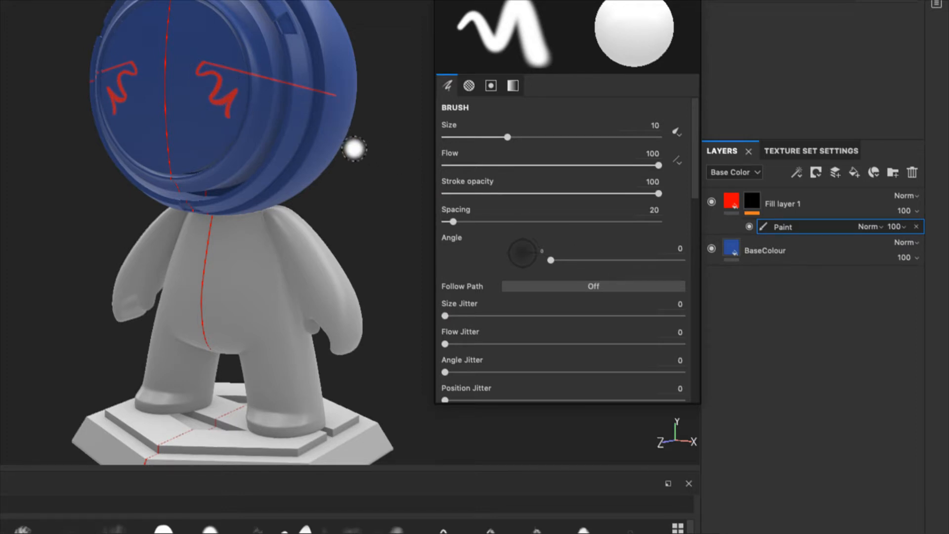
- Brush separated mirrored red dots onto the face disc with the brush spacing at 238
{"action": "scroll", "coordinate": [371, 137], "scroll_direction": "up", "scroll_amount": 5}
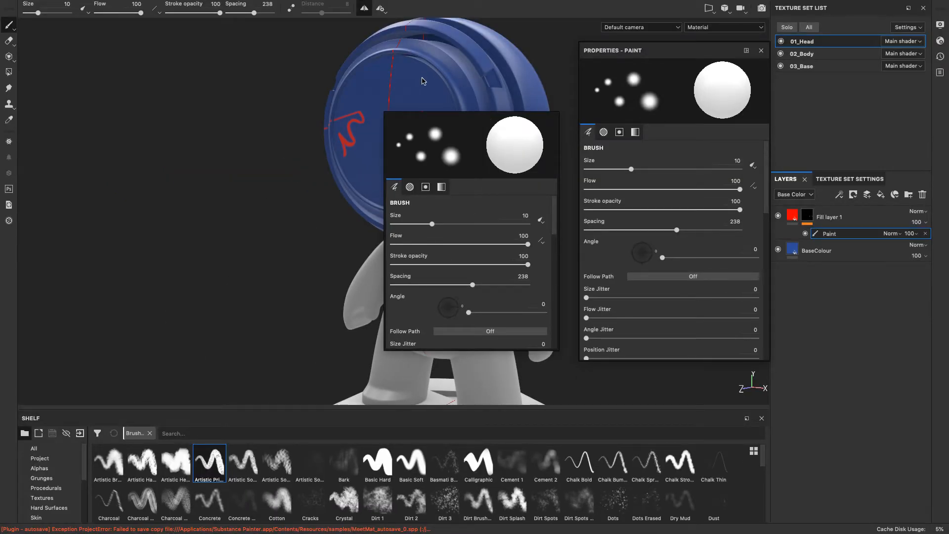
{"action": "left_click", "coordinate": [424, 87]}
{"action": "mouse_move", "coordinate": [419, 110]}
{"action": "left_mouse_down"}
{"action": "mouse_move", "coordinate": [428, 91]}
{"action": "mouse_move", "coordinate": [439, 161]}
{"action": "mouse_move", "coordinate": [441, 134]}
{"action": "left_mouse_up"}
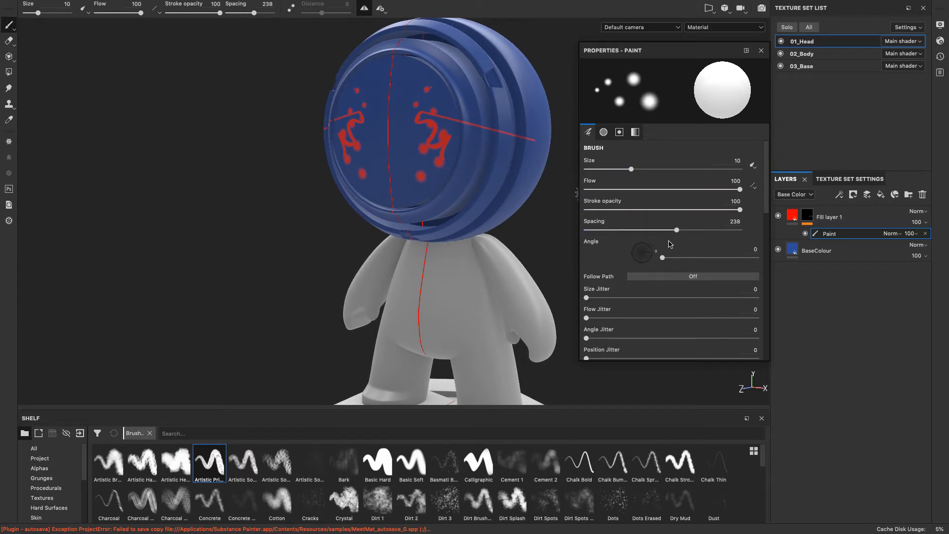
- Set the brush spacing to 17 and brush mirrored red scribbles across the face disc, its surrounding rings and the sides of the head
{"action": "left_click_drag", "start_coordinate": [676, 230], "coordinate": [590, 230]}
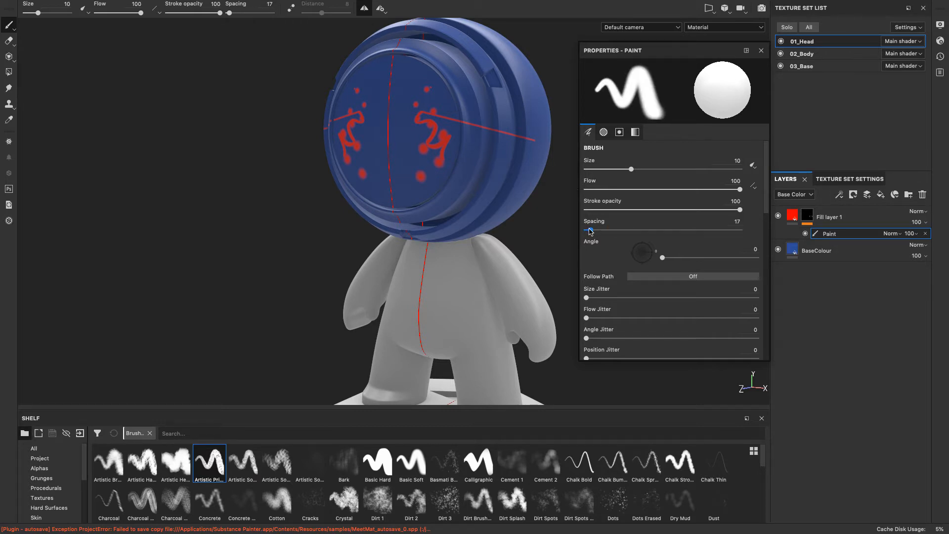
{"action": "mouse_move", "coordinate": [430, 120]}
{"action": "left_mouse_down"}
{"action": "mouse_move", "coordinate": [445, 170]}
{"action": "mouse_move", "coordinate": [489, 163]}
{"action": "mouse_move", "coordinate": [517, 191]}
{"action": "mouse_move", "coordinate": [559, 188]}
{"action": "left_mouse_up"}
{"action": "mouse_move", "coordinate": [559, 188]}
{"action": "left_mouse_down", "text": "alt"}
{"action": "mouse_move", "coordinate": [461, 239]}
{"action": "mouse_move", "coordinate": [320, 149]}
{"action": "mouse_move", "coordinate": [273, 175]}
{"action": "left_mouse_up", "text": "alt"}
{"action": "mouse_move", "coordinate": [529, 107]}
{"action": "left_mouse_down"}
{"action": "mouse_move", "coordinate": [532, 129]}
{"action": "mouse_move", "coordinate": [562, 146]}
{"action": "mouse_move", "coordinate": [504, 223]}
{"action": "mouse_move", "coordinate": [532, 131]}
{"action": "mouse_move", "coordinate": [516, 178]}
{"action": "left_mouse_up"}
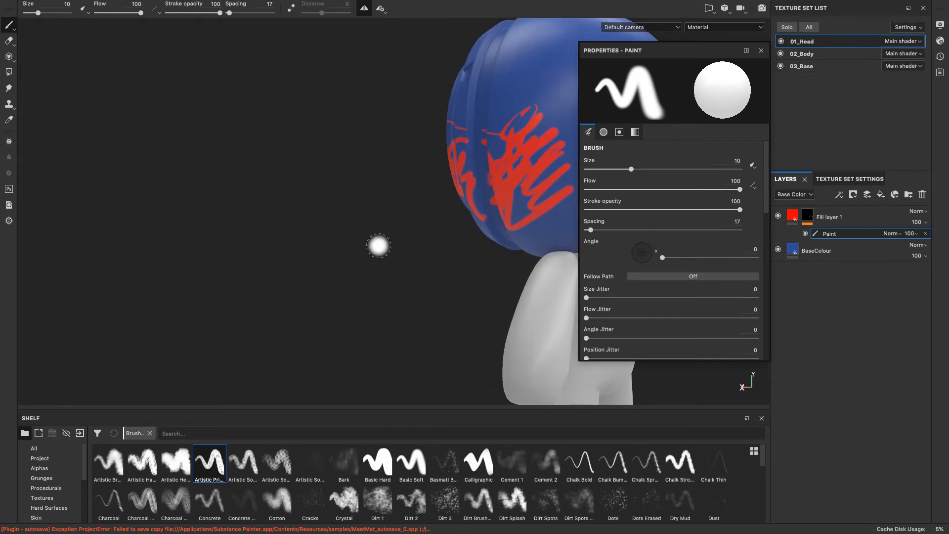
{"action": "left_click_drag", "start_coordinate": [378, 246], "coordinate": [462, 171], "text": "alt"}
{"action": "mouse_move", "coordinate": [489, 148]}
{"action": "left_mouse_down"}
{"action": "mouse_move", "coordinate": [485, 170]}
{"action": "mouse_move", "coordinate": [500, 158]}
{"action": "mouse_move", "coordinate": [497, 118]}
{"action": "left_mouse_up"}
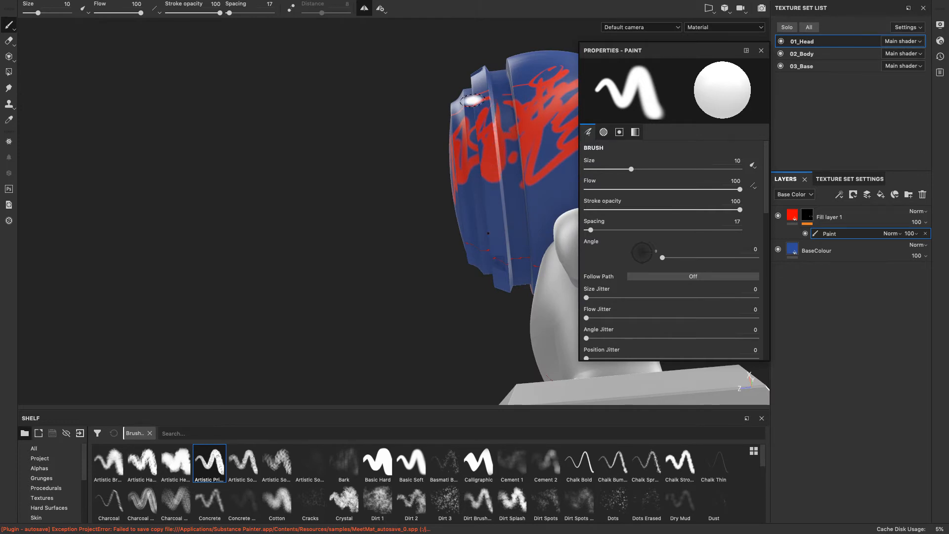
{"action": "mouse_move", "coordinate": [403, 185]}
{"action": "left_mouse_down", "text": "alt"}
{"action": "mouse_move", "coordinate": [385, 214]}
{"action": "mouse_move", "coordinate": [445, 218]}
{"action": "mouse_move", "coordinate": [430, 155]}
{"action": "mouse_move", "coordinate": [474, 100]}
{"action": "mouse_move", "coordinate": [461, 121]}
{"action": "left_mouse_up", "text": "alt"}
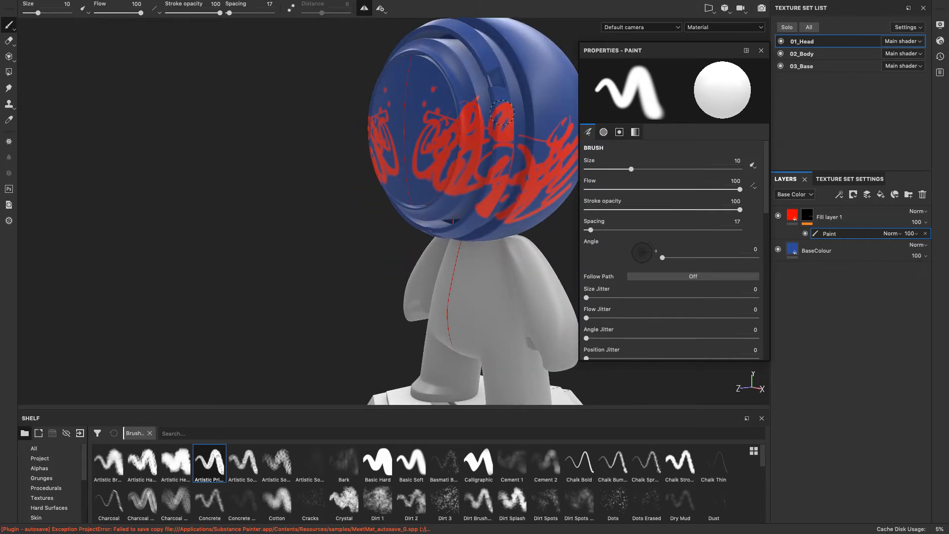
{"action": "mouse_move", "coordinate": [483, 169]}
{"action": "left_mouse_down", "text": "alt"}
{"action": "mouse_move", "coordinate": [293, 159]}
{"action": "mouse_move", "coordinate": [564, 157]}
{"action": "mouse_move", "coordinate": [546, 129]}
{"action": "mouse_move", "coordinate": [539, 134]}
{"action": "left_mouse_up", "text": "alt"}
{"action": "left_click_drag", "start_coordinate": [359, 200], "coordinate": [445, 186], "text": "alt"}
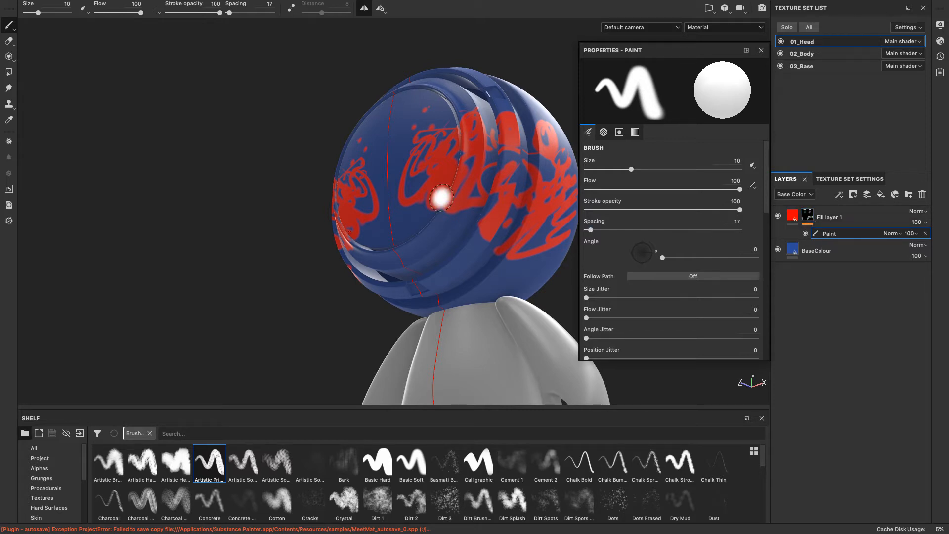
{"action": "left_click_drag", "start_coordinate": [240, 112], "coordinate": [276, 151], "text": "alt"}
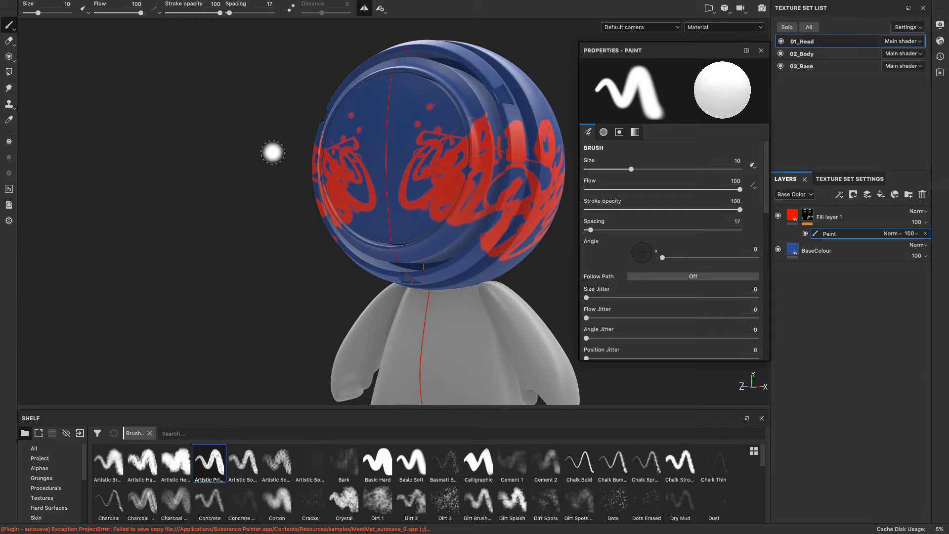
- Reduce the brush size to 6.68, harden its edge and brush a mirrored wavy stroke on the lower face disc
{"action": "scroll", "coordinate": [504, 195], "scroll_direction": "down", "scroll_amount": 3}
{"action": "scroll", "coordinate": [504, 196], "scroll_direction": "up", "scroll_amount": 6}
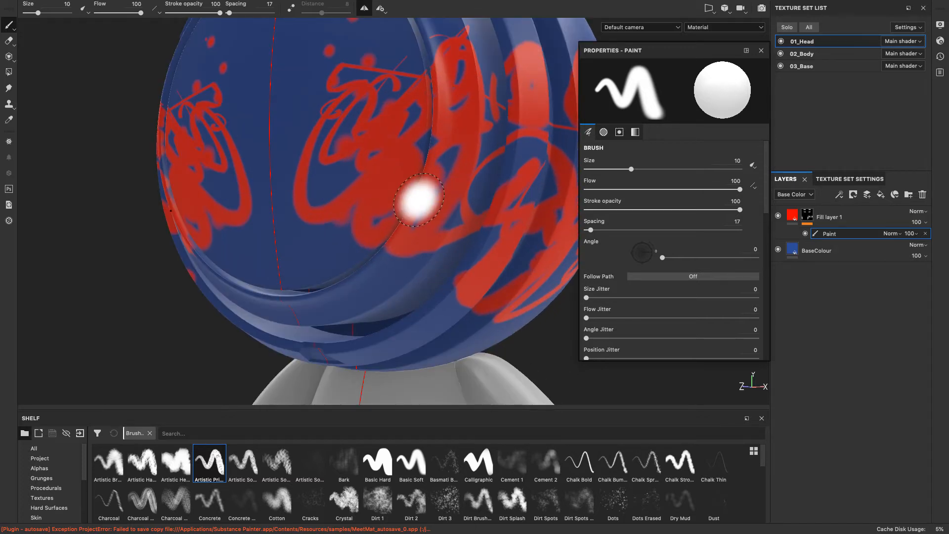
{"action": "scroll", "coordinate": [417, 199], "scroll_direction": "up", "scroll_amount": 5}
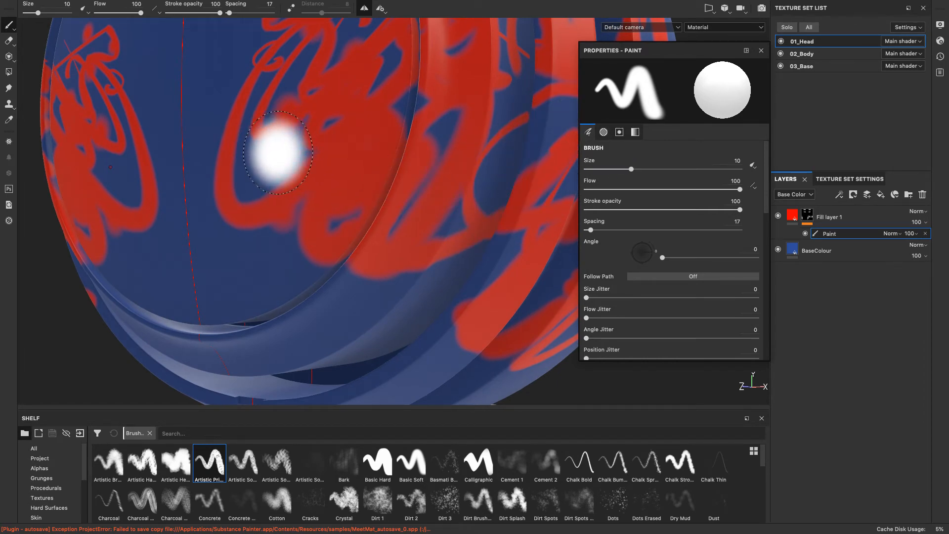
{"action": "mouse_move", "coordinate": [278, 153]}
{"action": "right_mouse_down", "text": "super"}
{"action": "mouse_move", "coordinate": [371, 156]}
{"action": "mouse_move", "coordinate": [292, 163]}
{"action": "right_mouse_up", "text": "super"}
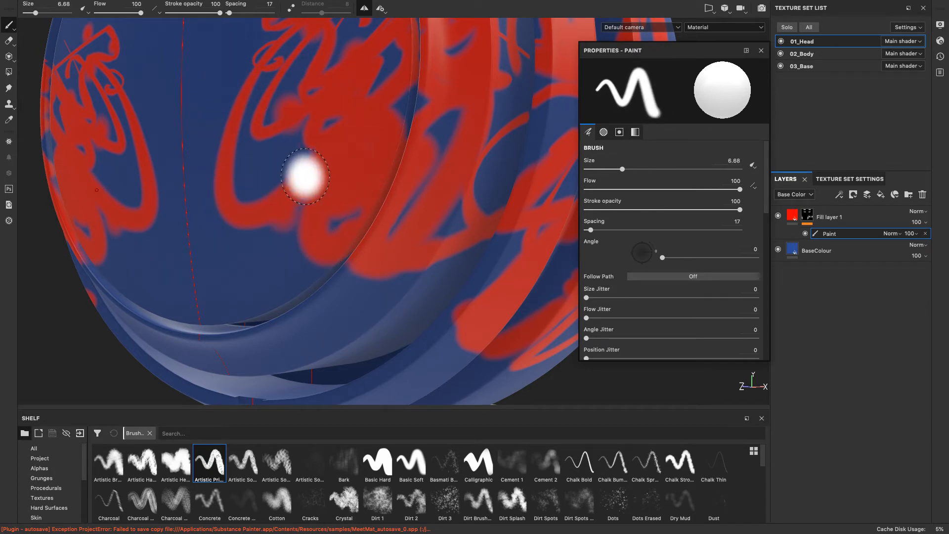
{"action": "right_click_drag", "start_coordinate": [291, 176], "coordinate": [292, 64], "text": "super"}
{"action": "mouse_move", "coordinate": [262, 159]}
{"action": "left_mouse_down"}
{"action": "mouse_move", "coordinate": [277, 269]}
{"action": "mouse_move", "coordinate": [293, 271]}
{"action": "left_mouse_up"}
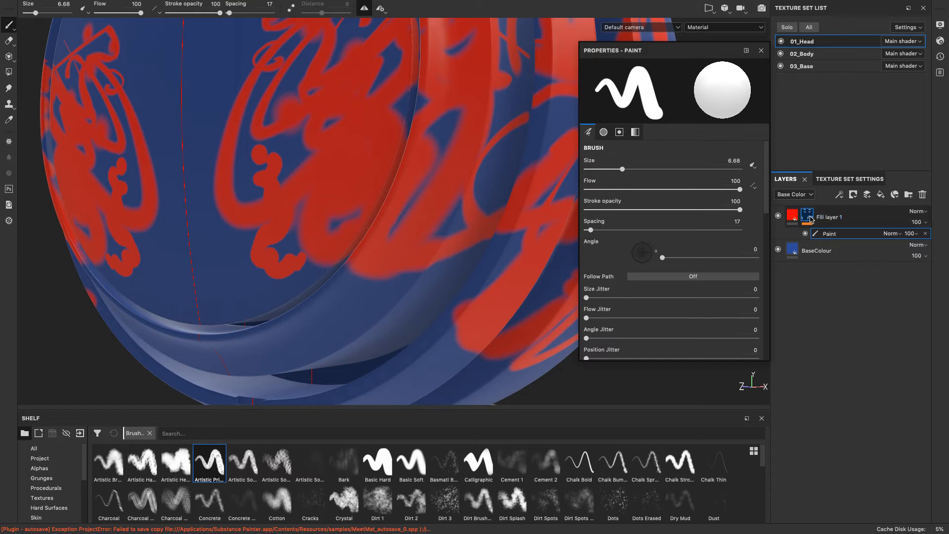
- Set the red fill layer's metallic to 1 and roughness to 0, and inspect the reflections on the painted strokes
{"action": "left_click", "coordinate": [792, 217]}
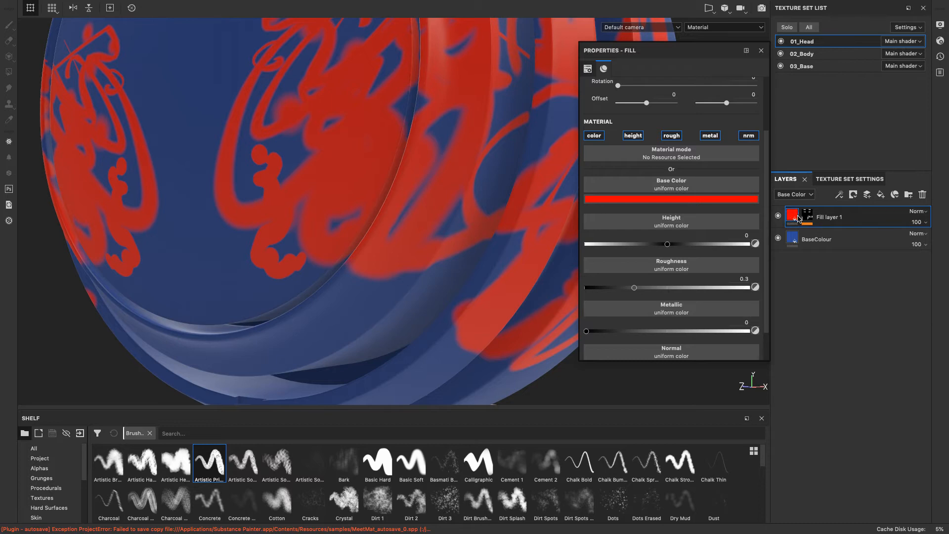
{"action": "mouse_move", "coordinate": [791, 214]}
{"action": "left_click_drag", "start_coordinate": [586, 331], "coordinate": [749, 352]}
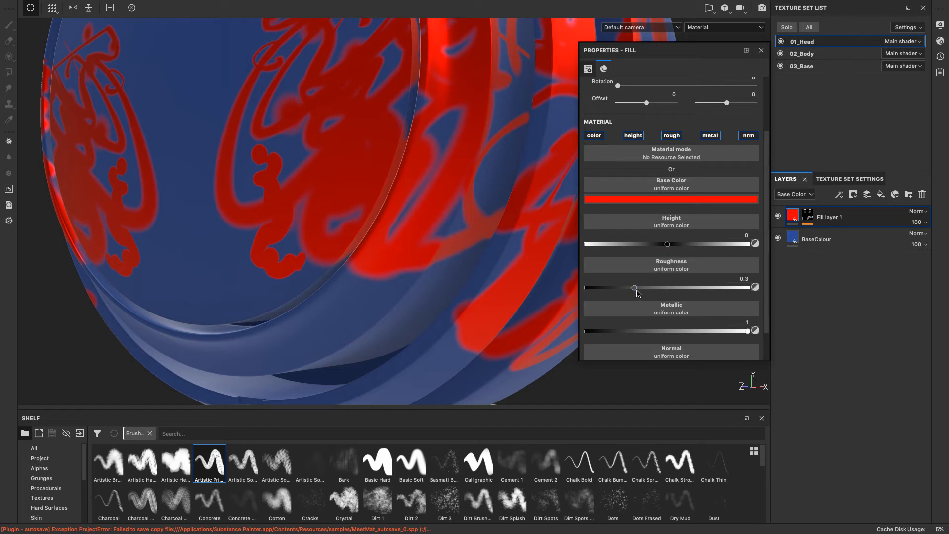
{"action": "left_click_drag", "start_coordinate": [637, 291], "coordinate": [586, 290]}
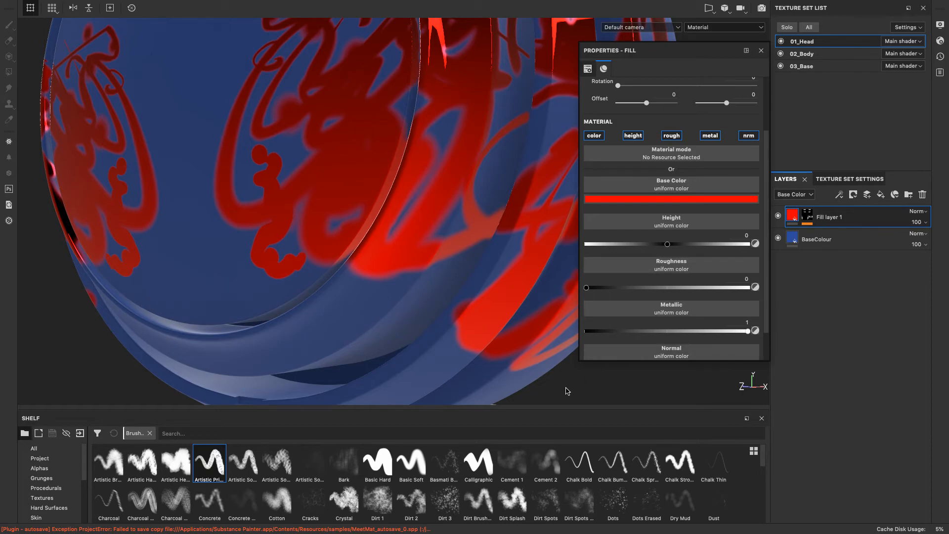
{"action": "left_click_drag", "start_coordinate": [568, 390], "coordinate": [628, 385], "text": "alt"}
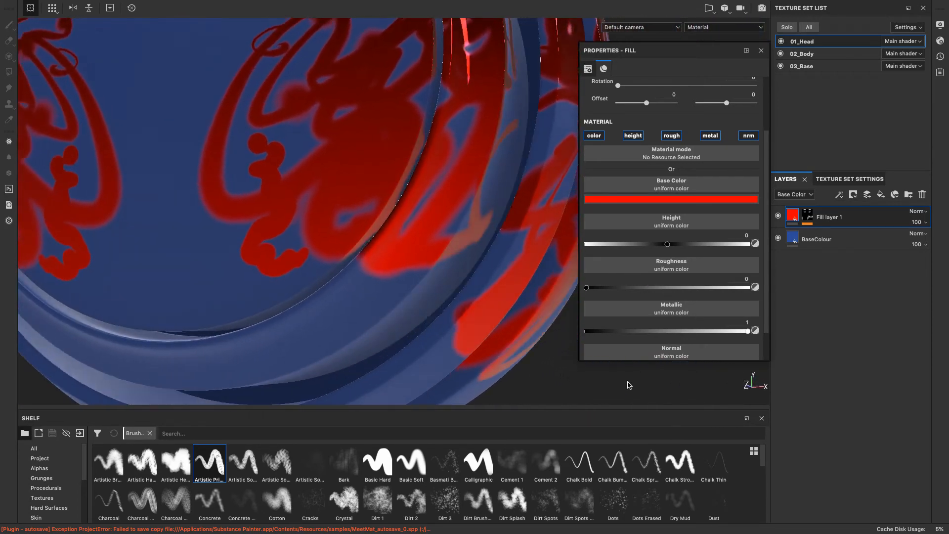
{"action": "left_click_drag", "start_coordinate": [713, 312], "coordinate": [666, 395], "text": "alt"}
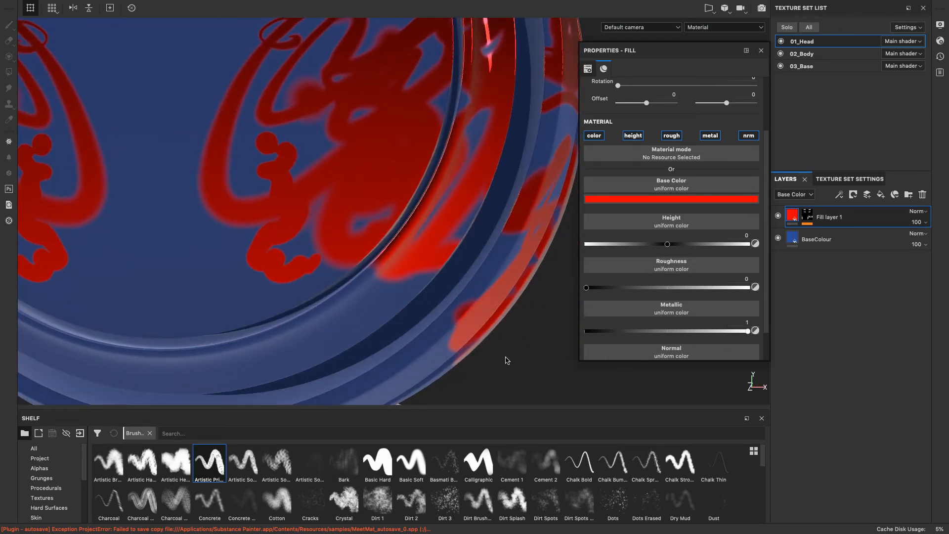
{"action": "mouse_move", "coordinate": [490, 339]}
{"action": "left_mouse_down", "text": "alt"}
{"action": "mouse_move", "coordinate": [485, 329]}
{"action": "mouse_move", "coordinate": [589, 378]}
{"action": "mouse_move", "coordinate": [548, 386]}
{"action": "mouse_move", "coordinate": [538, 322]}
{"action": "mouse_move", "coordinate": [403, 335]}
{"action": "mouse_move", "coordinate": [591, 364]}
{"action": "left_mouse_up", "text": "alt"}
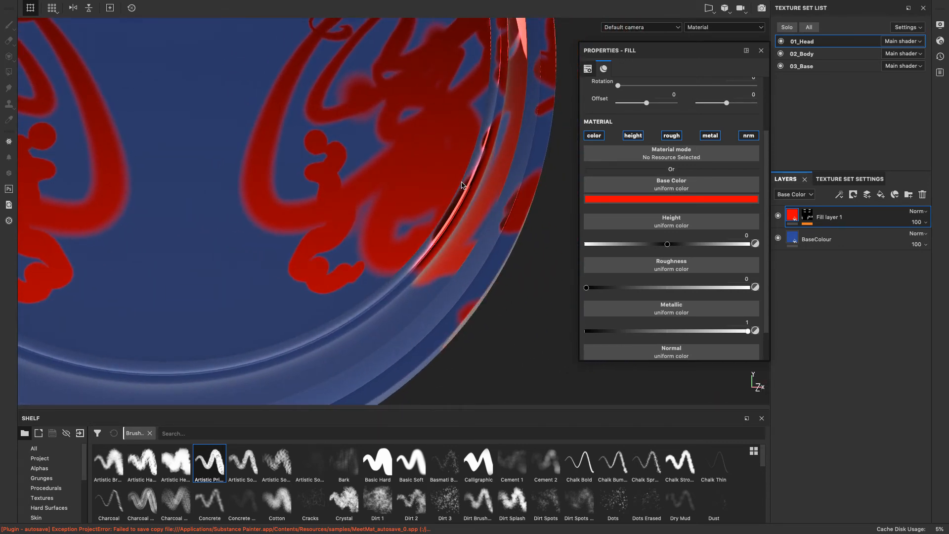
{"action": "left_click_drag", "start_coordinate": [505, 331], "coordinate": [589, 328], "text": "alt"}
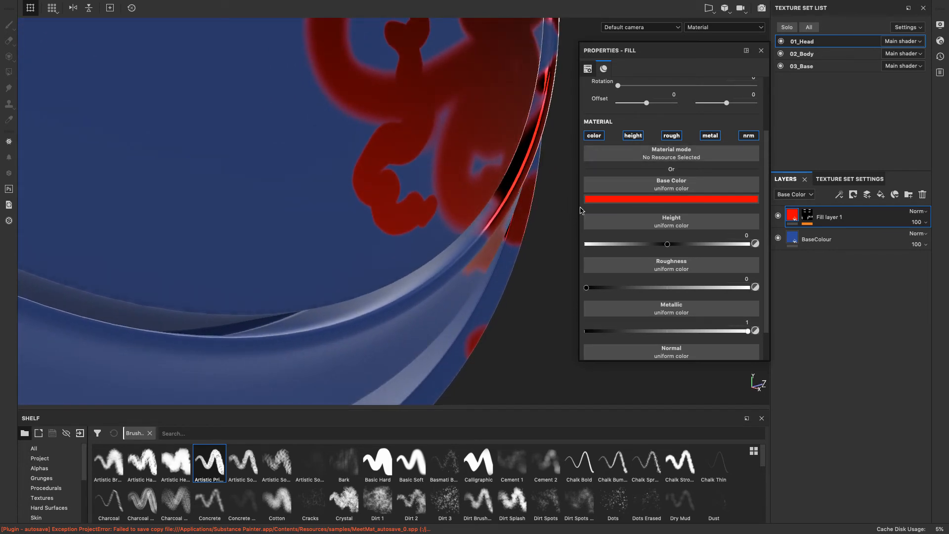
{"action": "left_click_drag", "start_coordinate": [573, 214], "coordinate": [475, 264], "text": "alt"}
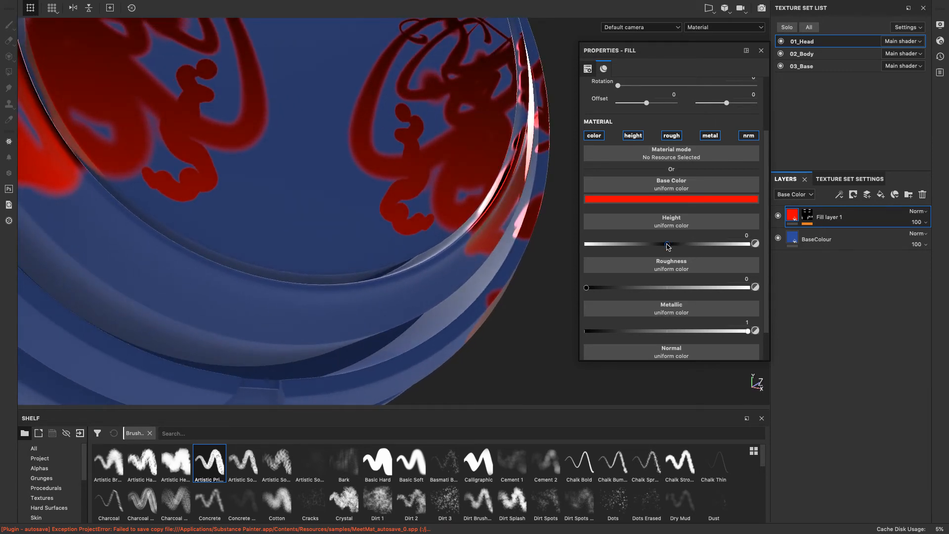
- Try the red fill layer's height at 0.2515, 0.7725 and -0.5808, comparing raised and recessed strokes
{"action": "left_click_drag", "start_coordinate": [668, 247], "coordinate": [689, 254]}
{"action": "scroll", "coordinate": [540, 273], "scroll_direction": "down", "scroll_amount": 5}
{"action": "left_click_drag", "start_coordinate": [542, 267], "coordinate": [506, 295], "text": "alt"}
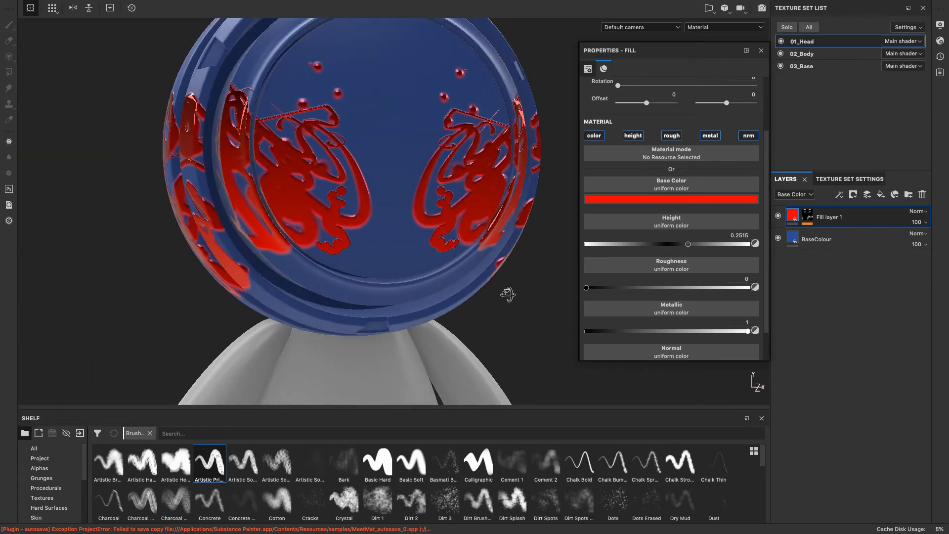
{"action": "left_click_drag", "start_coordinate": [689, 247], "coordinate": [750, 250]}
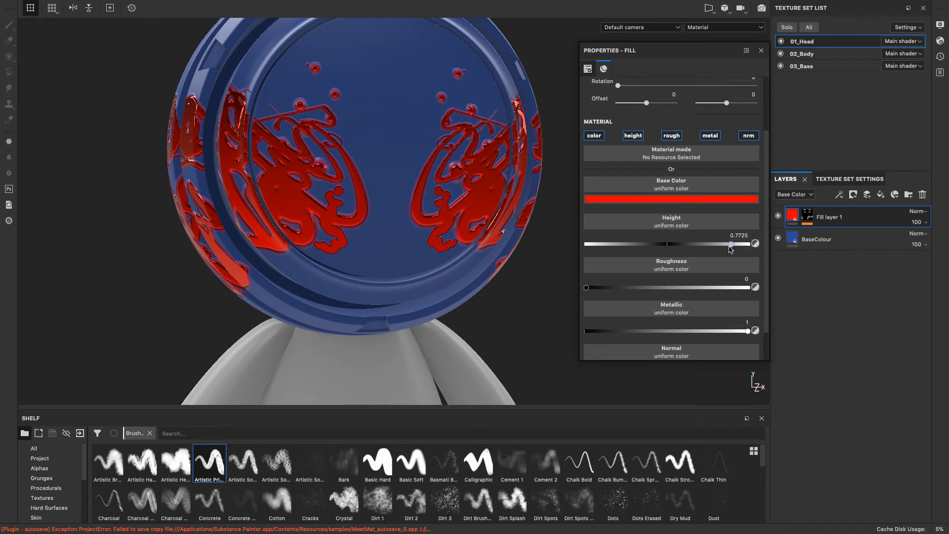
{"action": "left_click_drag", "start_coordinate": [730, 250], "coordinate": [624, 247]}
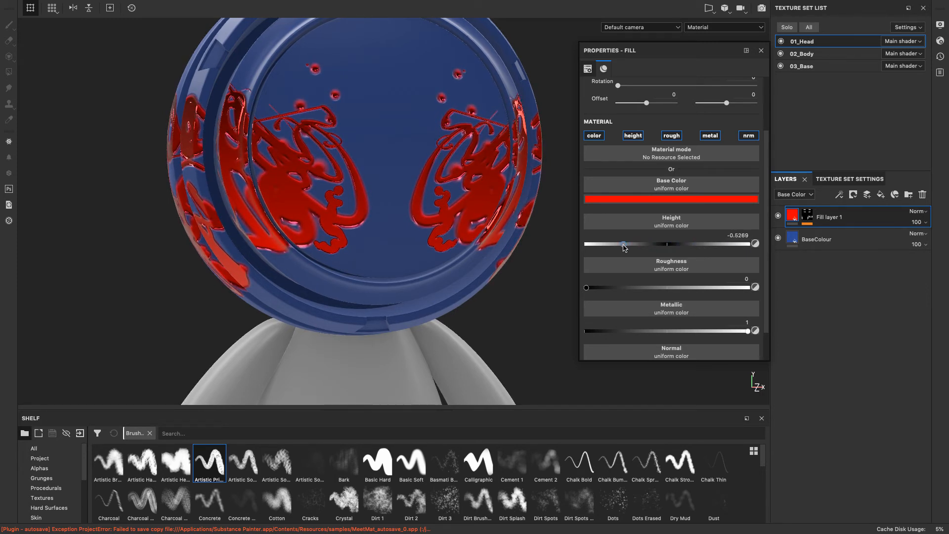
{"action": "left_click_drag", "start_coordinate": [522, 292], "coordinate": [478, 299], "text": "alt"}
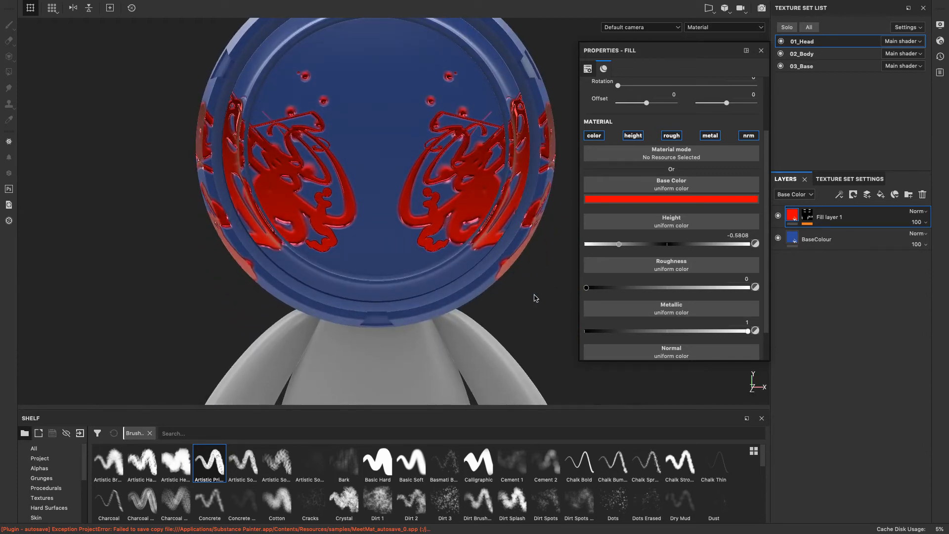
{"action": "left_click_drag", "start_coordinate": [536, 297], "coordinate": [625, 257], "text": "alt"}
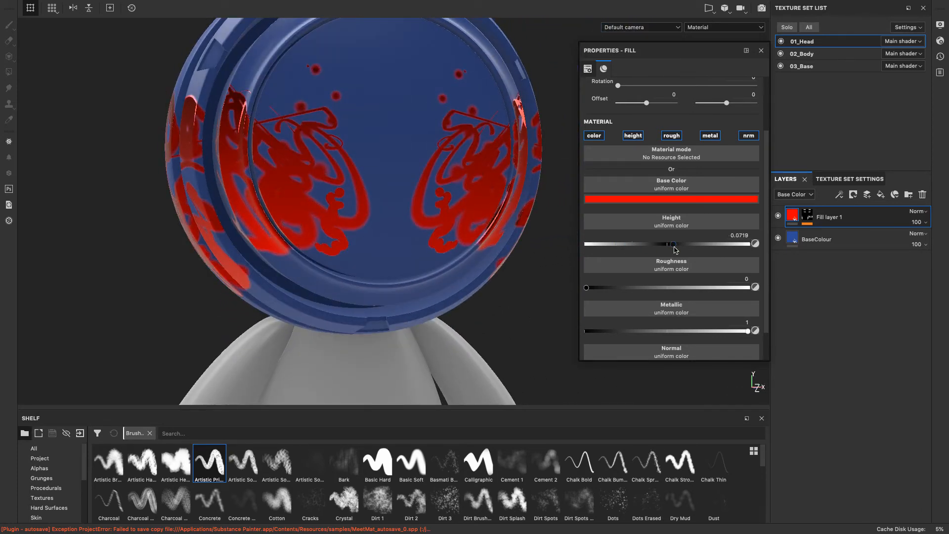
- Set the red fill layer's height to 0.6707 and inspect the strokes around the head
{"action": "left_click_drag", "start_coordinate": [748, 243], "coordinate": [665, 245]}
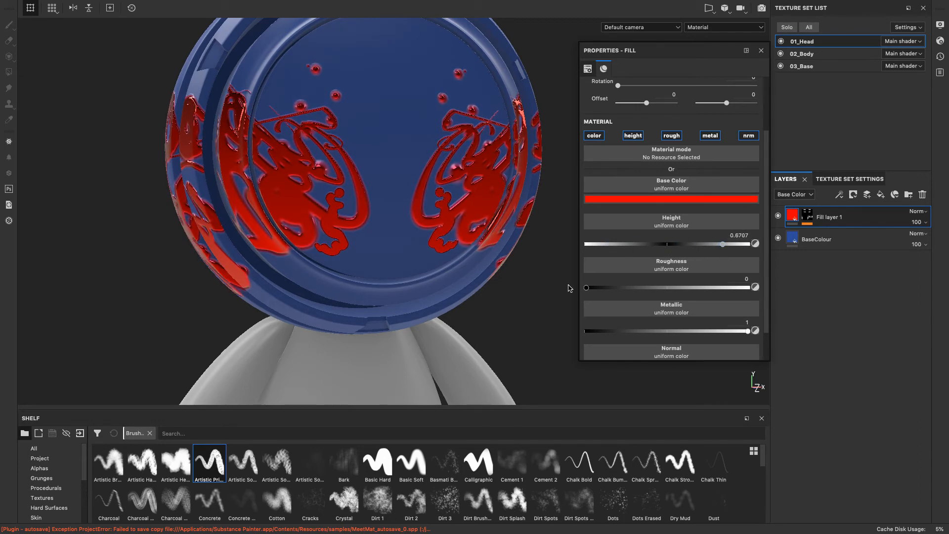
{"action": "left_click_drag", "start_coordinate": [569, 287], "coordinate": [520, 311], "text": "alt"}
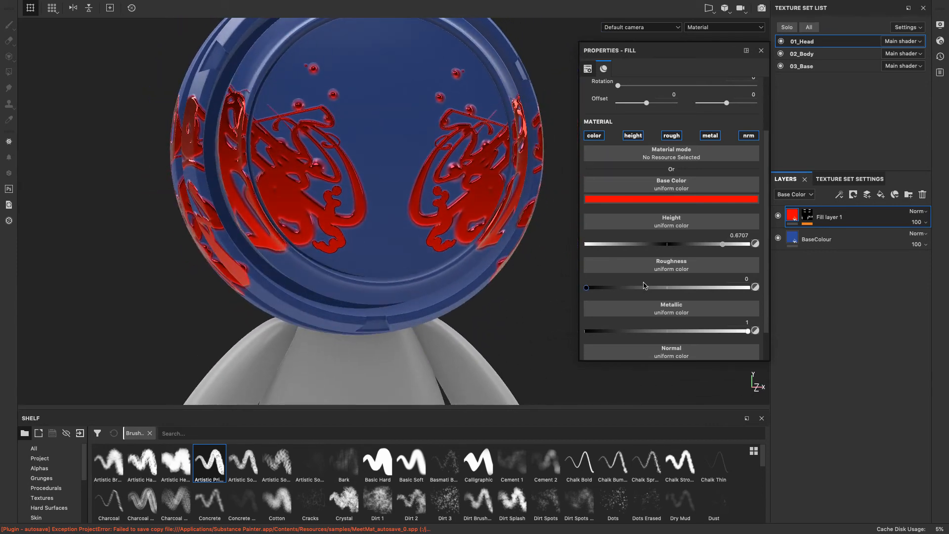
{"action": "left_click_drag", "start_coordinate": [546, 250], "coordinate": [500, 265], "text": "alt"}
{"action": "left_click_drag", "start_coordinate": [533, 215], "coordinate": [573, 203], "text": "alt"}
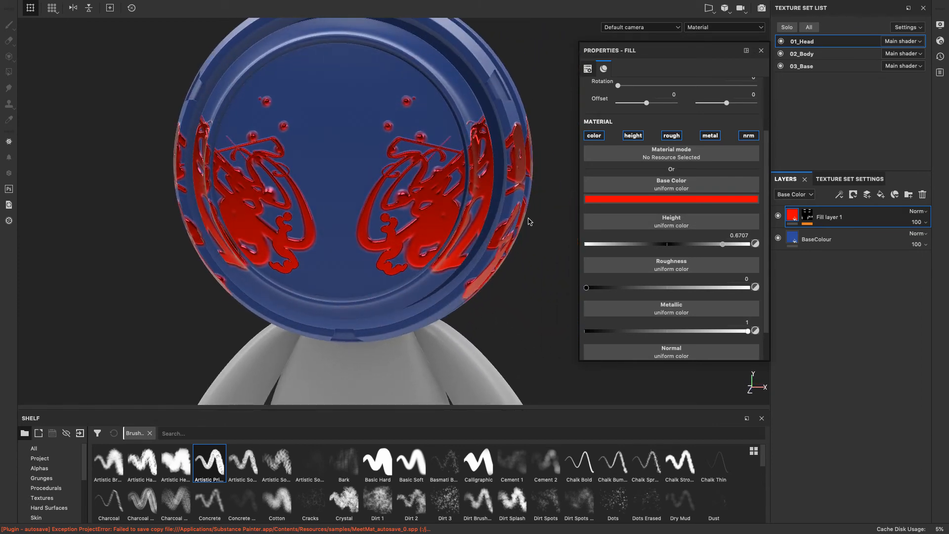
{"action": "left_click_drag", "start_coordinate": [529, 221], "coordinate": [427, 236], "text": "alt"}
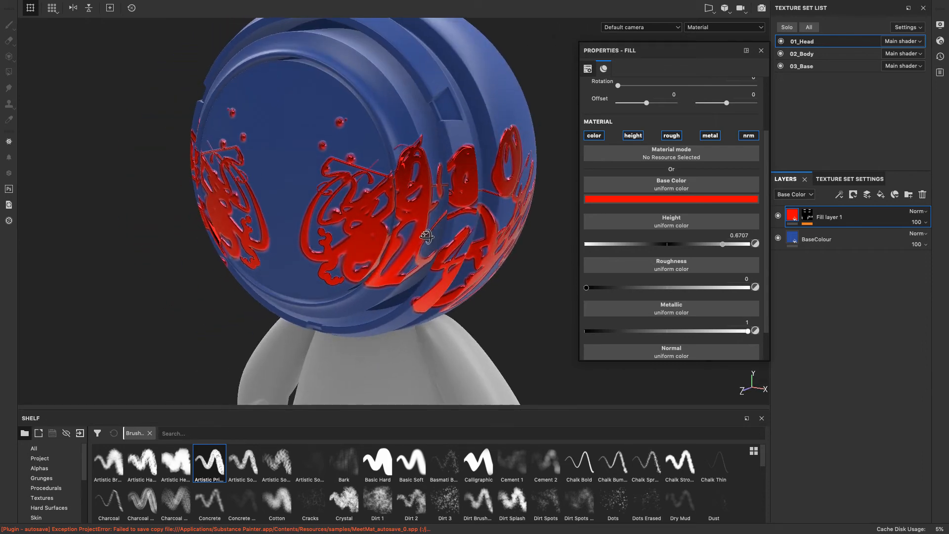
{"action": "left_click_drag", "start_coordinate": [548, 221], "coordinate": [560, 248], "text": "alt"}
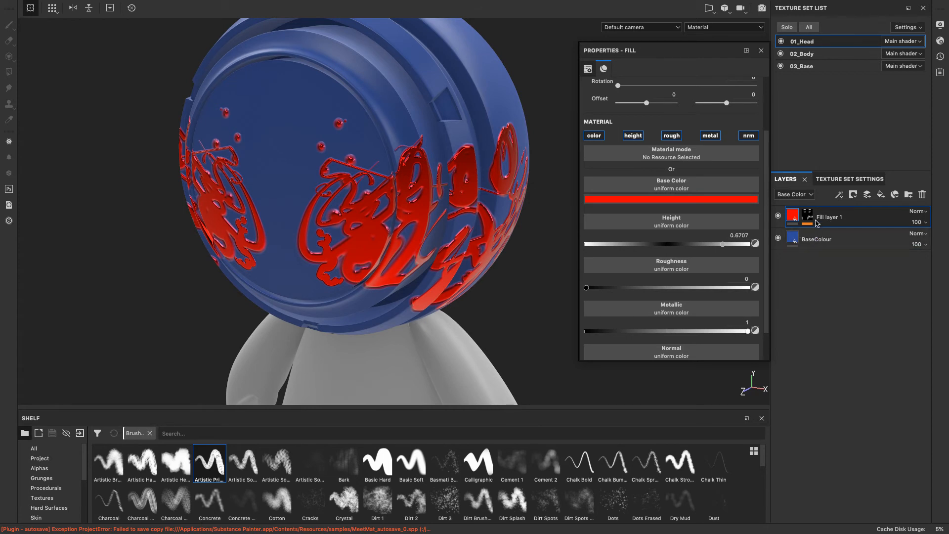
{"action": "mouse_move", "coordinate": [558, 255]}
{"action": "left_mouse_down", "text": "alt"}
{"action": "mouse_move", "coordinate": [532, 246]}
{"action": "mouse_move", "coordinate": [549, 247]}
{"action": "left_mouse_up", "text": "alt"}
- Select the red fill layer's mask and toggle its paint effect's visibility several times, leaving the effect hidden
{"action": "key", "text": "1"}
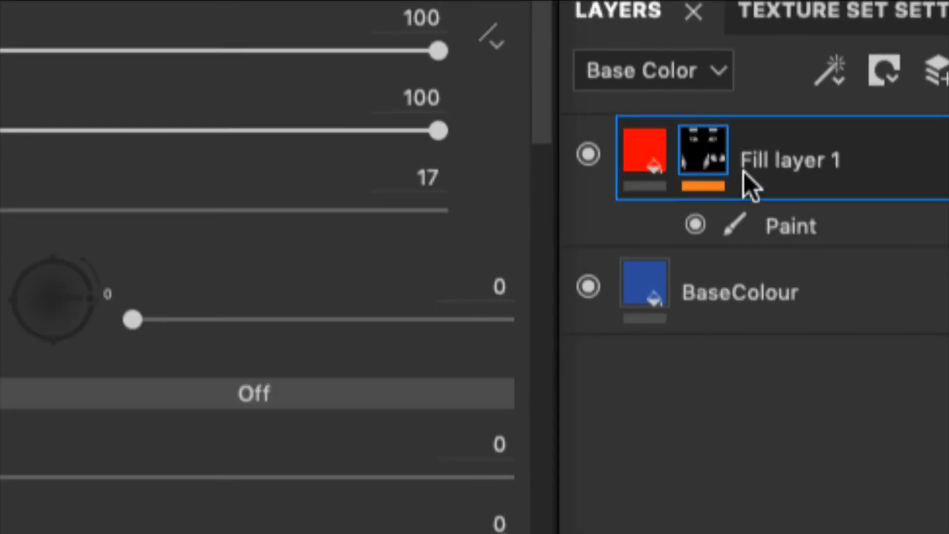
{"action": "left_click", "coordinate": [805, 218]}
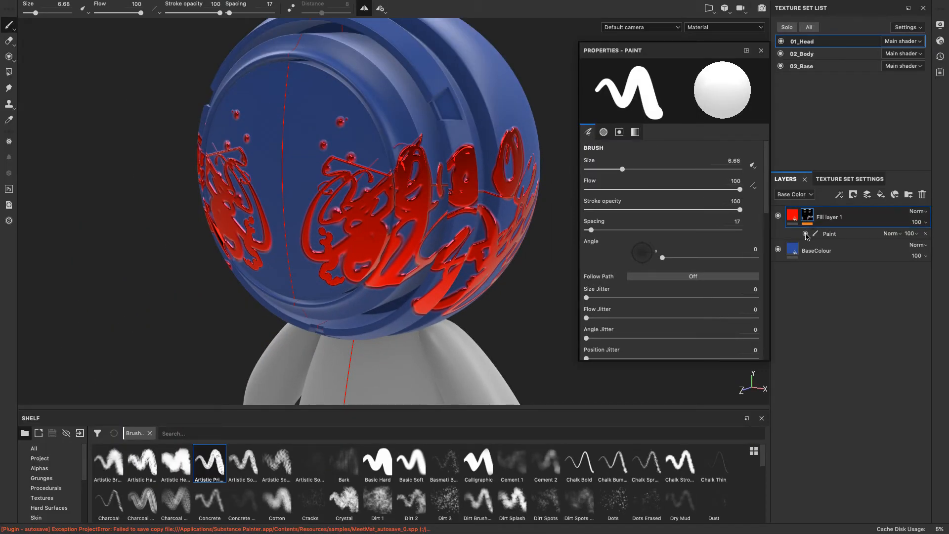
{"action": "left_click", "coordinate": [806, 233]}
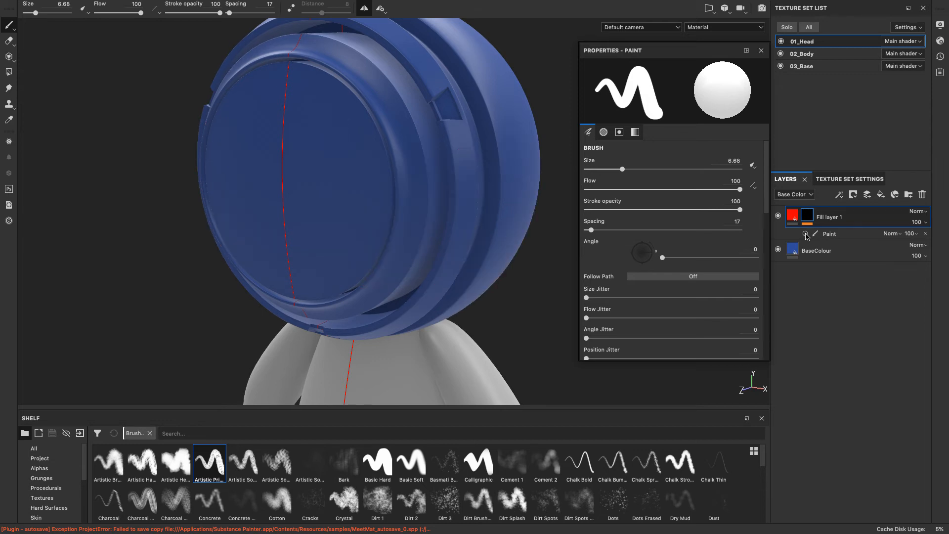
{"action": "left_click", "coordinate": [806, 235]}
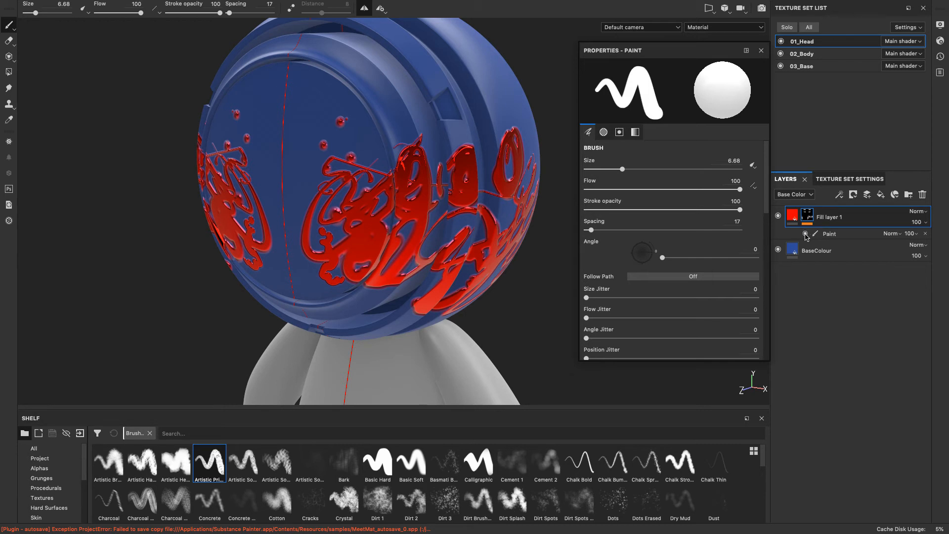
{"action": "left_click", "coordinate": [806, 235]}
{"action": "left_click", "coordinate": [806, 235]}
{"action": "left_click", "coordinate": [806, 235]}
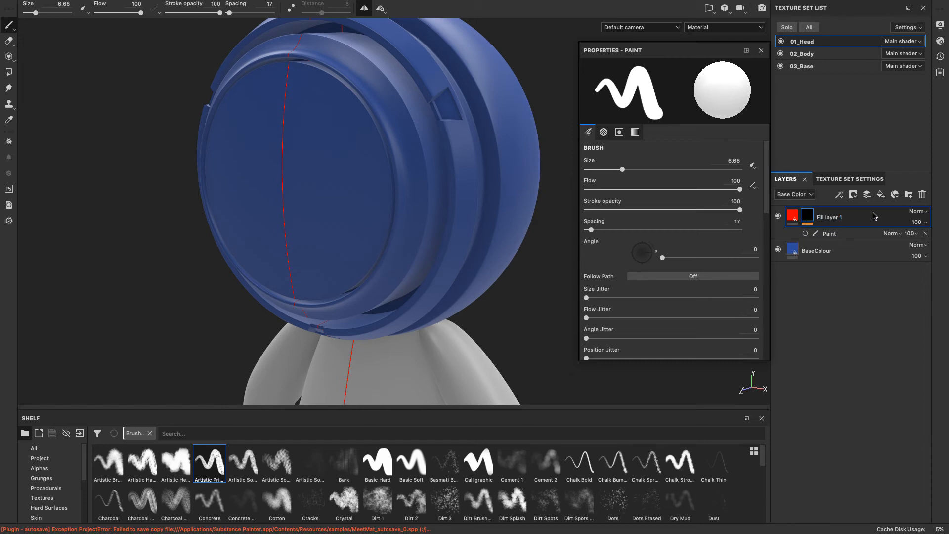
- Add a fill effect to the red fill layer's mask and apply the Grunge Dirt texture as its grayscale
{"action": "double_click", "coordinate": [818, 219]}
{"action": "key", "text": "Return"}
{"action": "right_click", "coordinate": [835, 216]}
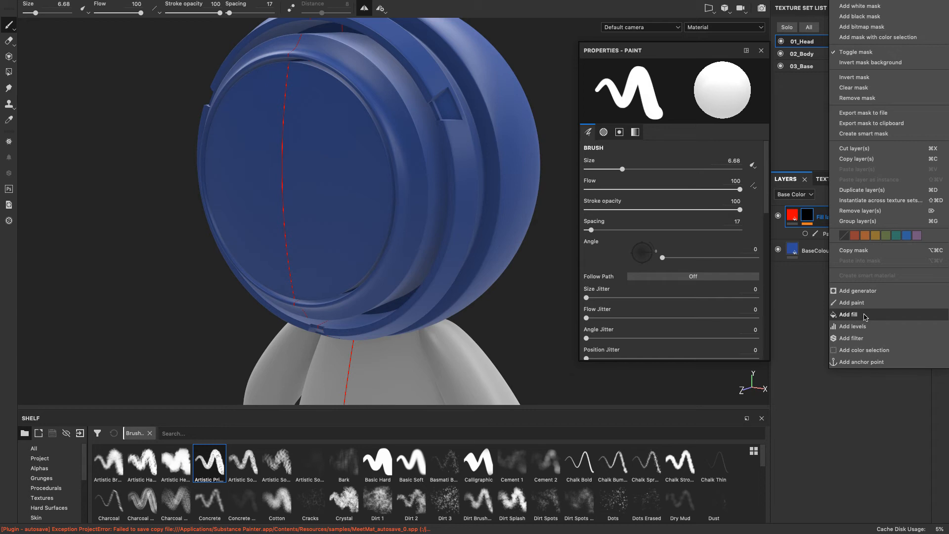
{"action": "left_click", "coordinate": [848, 314]}
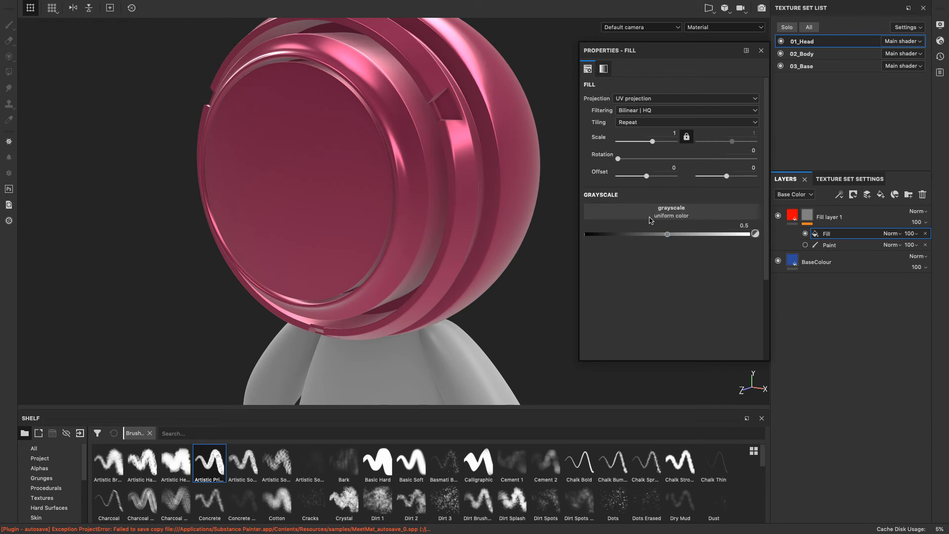
{"action": "left_click", "coordinate": [680, 219]}
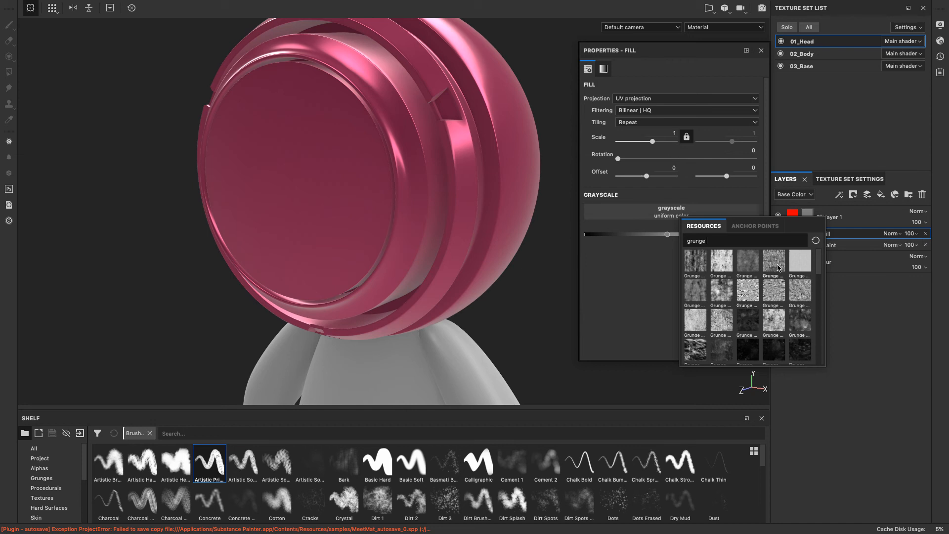
{"action": "left_click", "coordinate": [775, 292]}
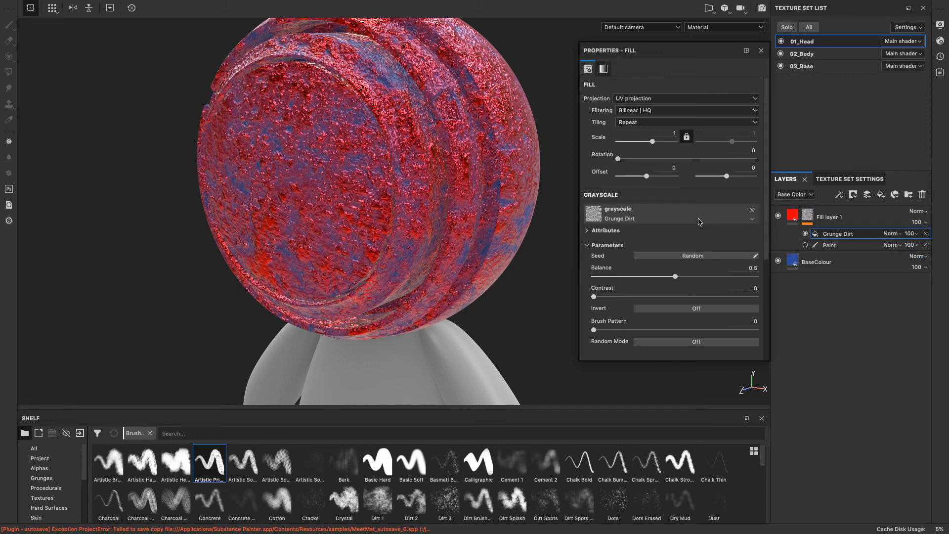
- Try the red fill layer's height at 1 and -1, comparing the raised and recessed grunge pattern
{"action": "left_click", "coordinate": [792, 216]}
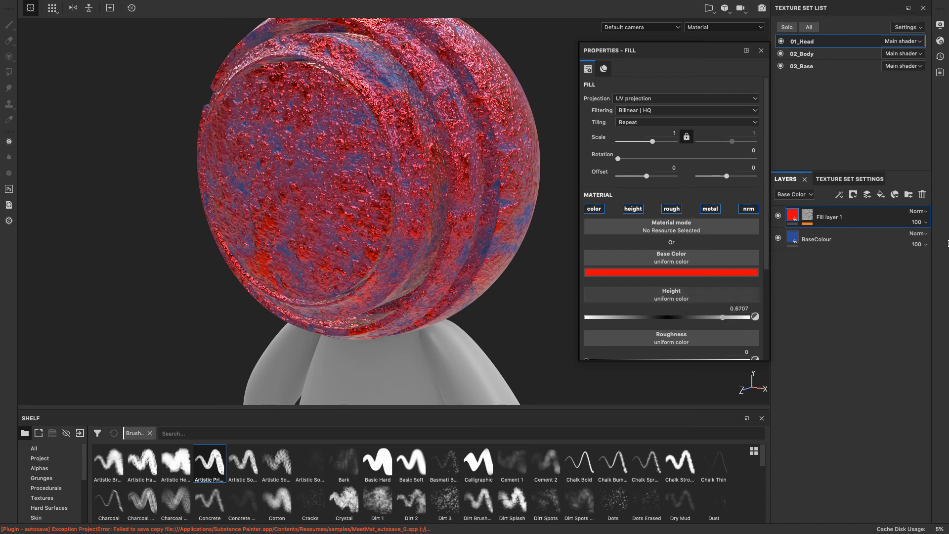
{"action": "left_click", "coordinate": [722, 318]}
{"action": "left_click_drag", "start_coordinate": [722, 321], "coordinate": [948, 205]}
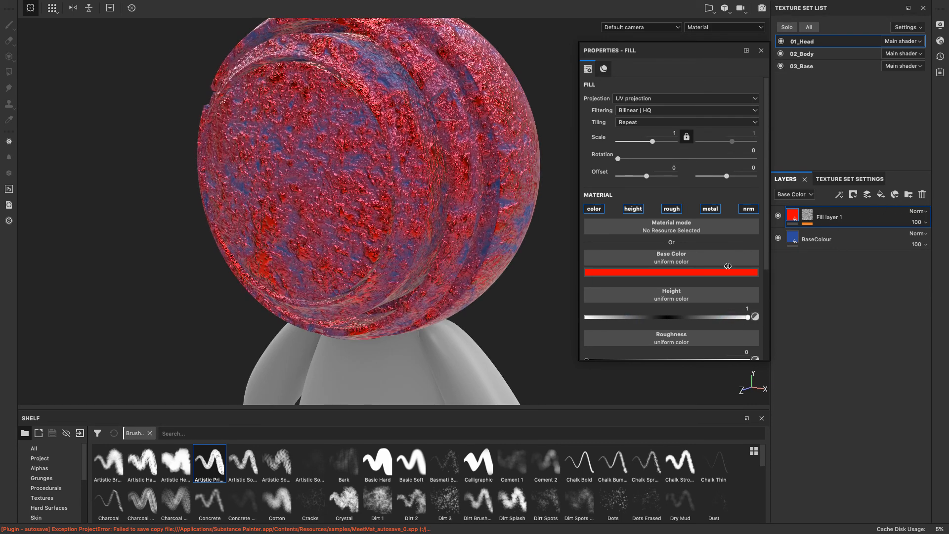
{"action": "left_click_drag", "start_coordinate": [747, 316], "coordinate": [897, 212]}
{"action": "left_click_drag", "start_coordinate": [746, 317], "coordinate": [593, 316]}
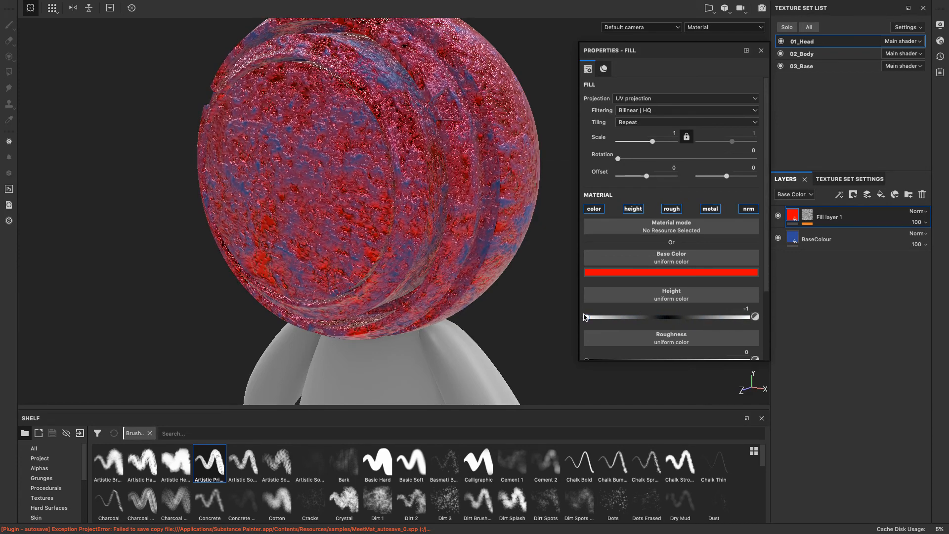
- Select the red fill layer's mask, hide the red layer, and toggle the BaseColour layer's visibility off and on
{"action": "left_click", "coordinate": [808, 216]}
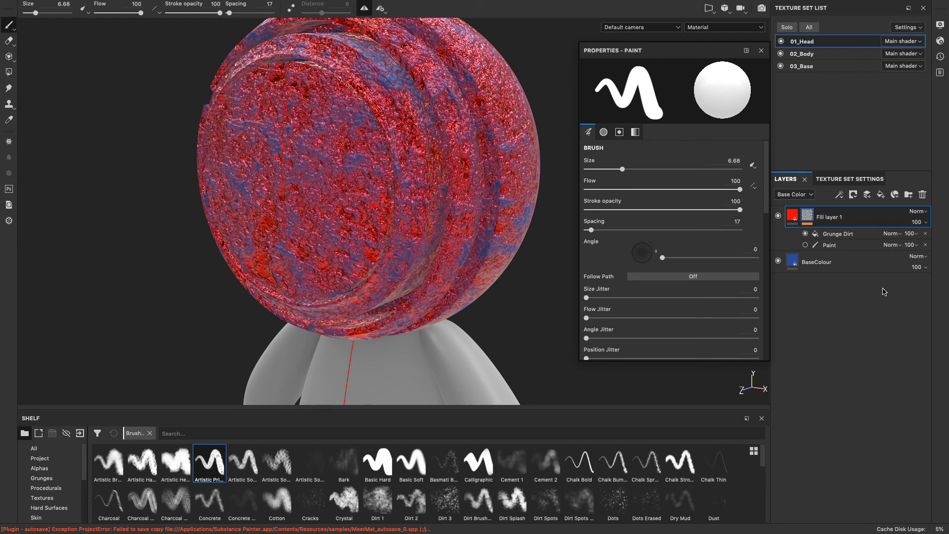
{"action": "left_click", "coordinate": [778, 218]}
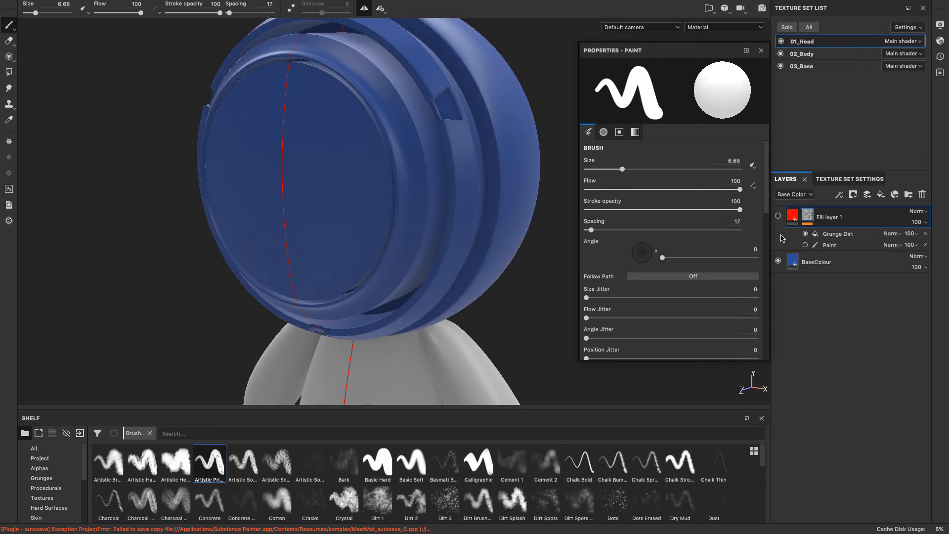
{"action": "left_click", "coordinate": [779, 260]}
{"action": "left_click", "coordinate": [778, 261]}
- Replace the red fill and BaseColour layers on the head with one new default fill layer, and close its properties
{"action": "left_click", "coordinate": [922, 194]}
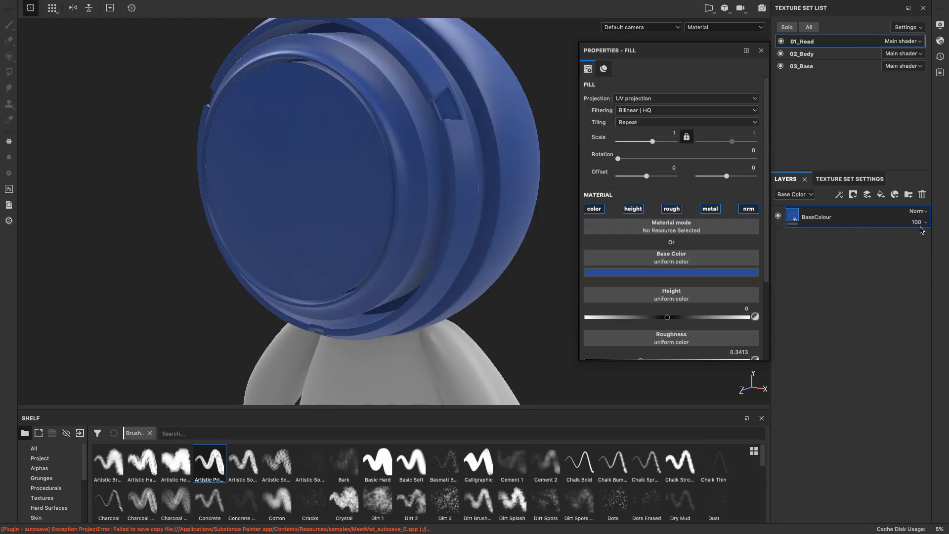
{"action": "left_click", "coordinate": [923, 194]}
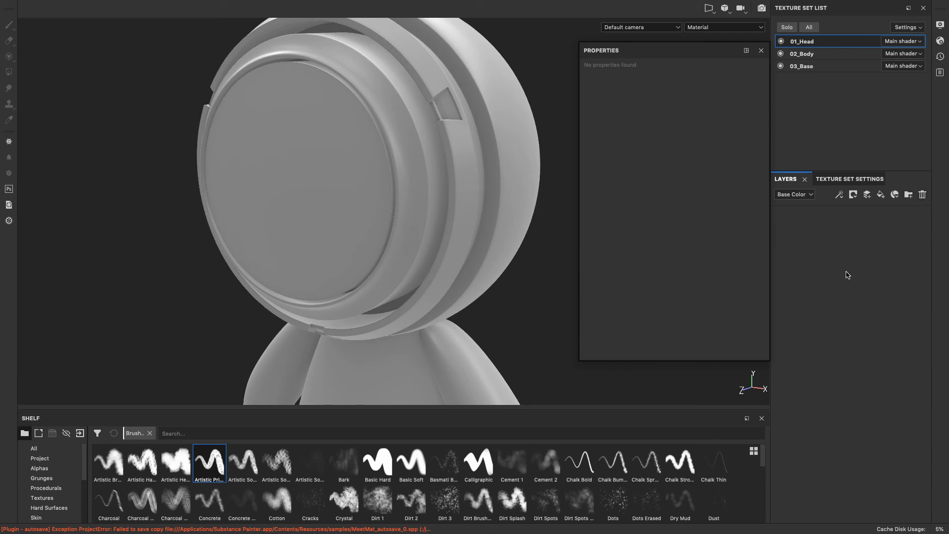
{"action": "left_click", "coordinate": [881, 196]}
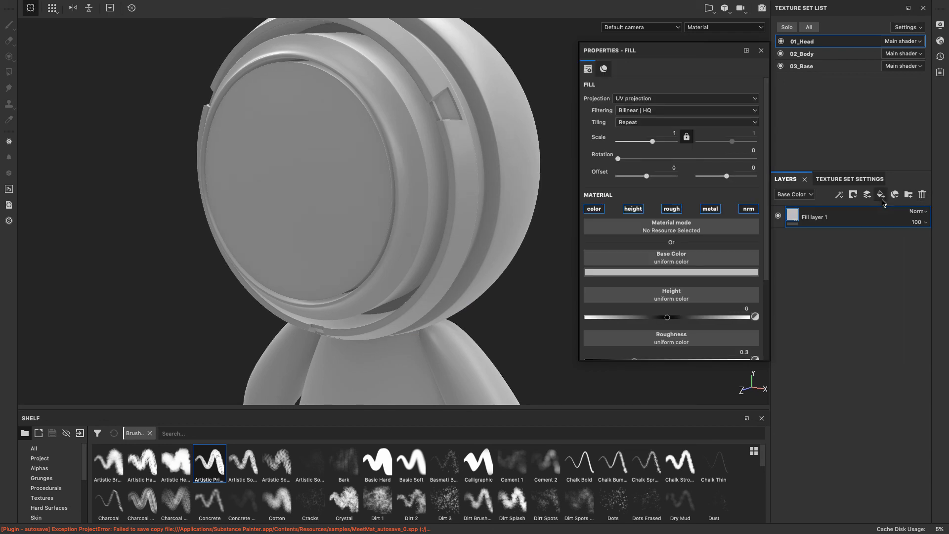
{"action": "left_click", "coordinate": [762, 51]}
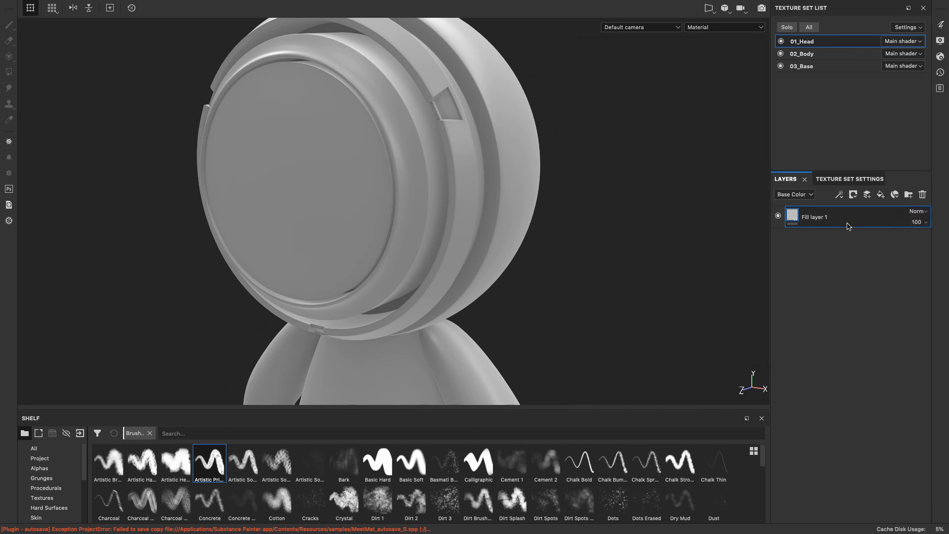